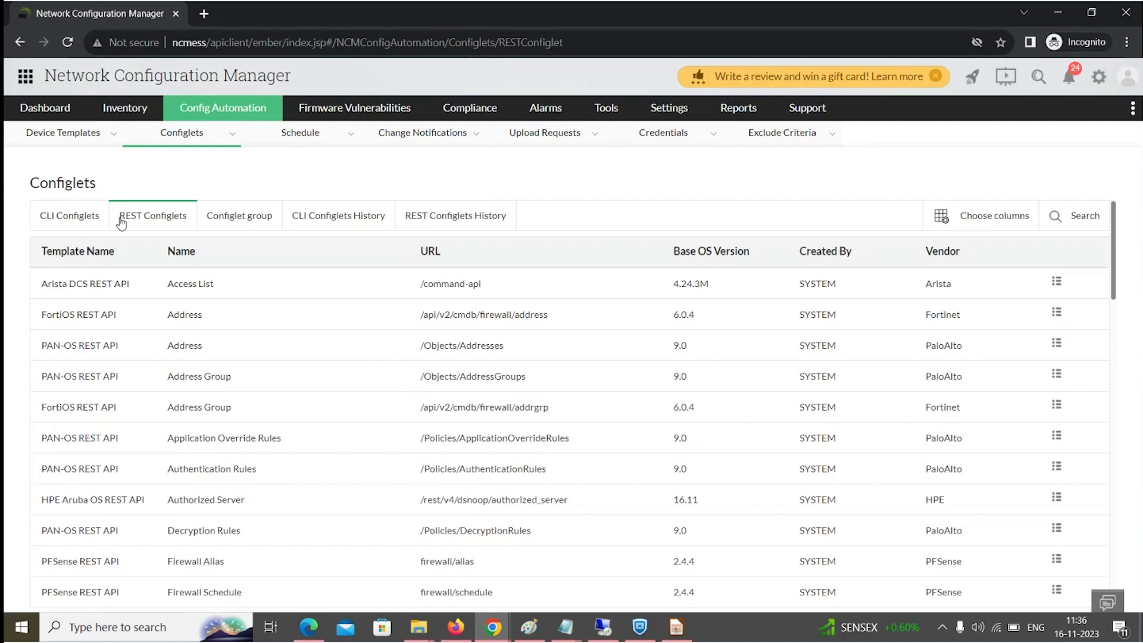
Switch Network Configuration Manager from REST Configlets to the CLI Configlets list.
{"action": "left_click", "coordinate": [79, 223]}
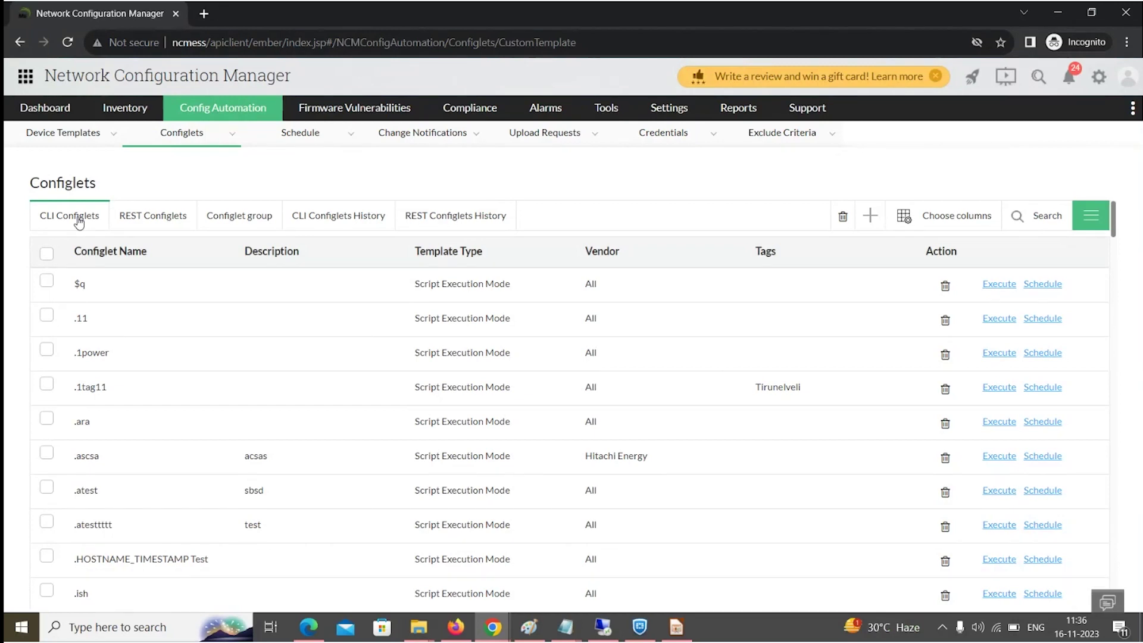
Start a new configlet, review its three execution modes, and cancel without saving.
{"action": "left_click", "coordinate": [868, 216]}
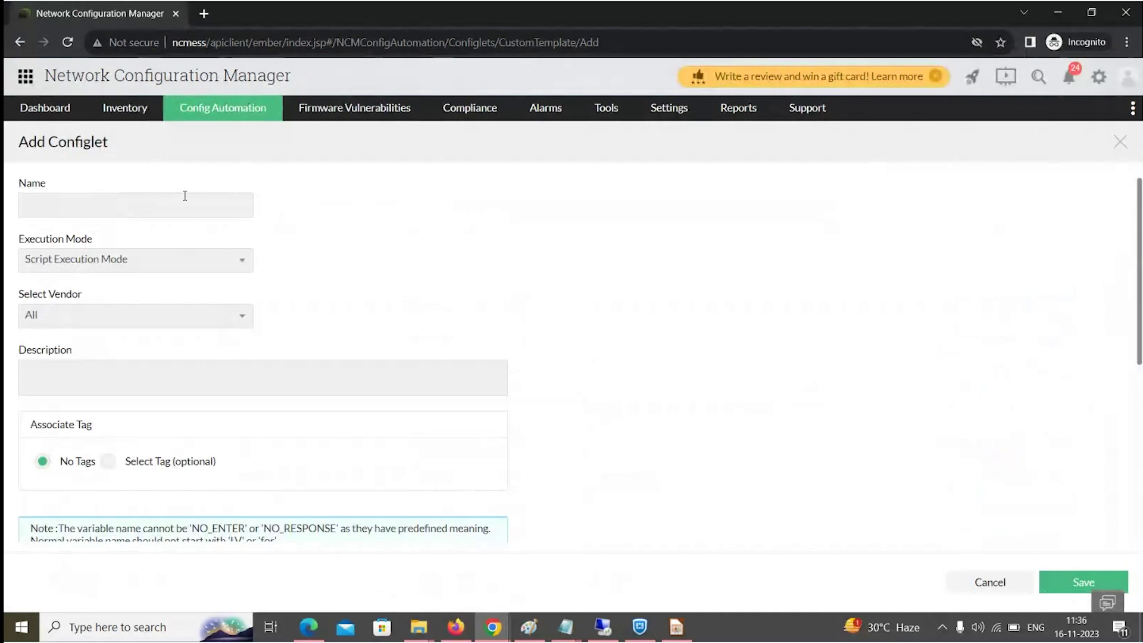
{"action": "left_click", "coordinate": [62, 262]}
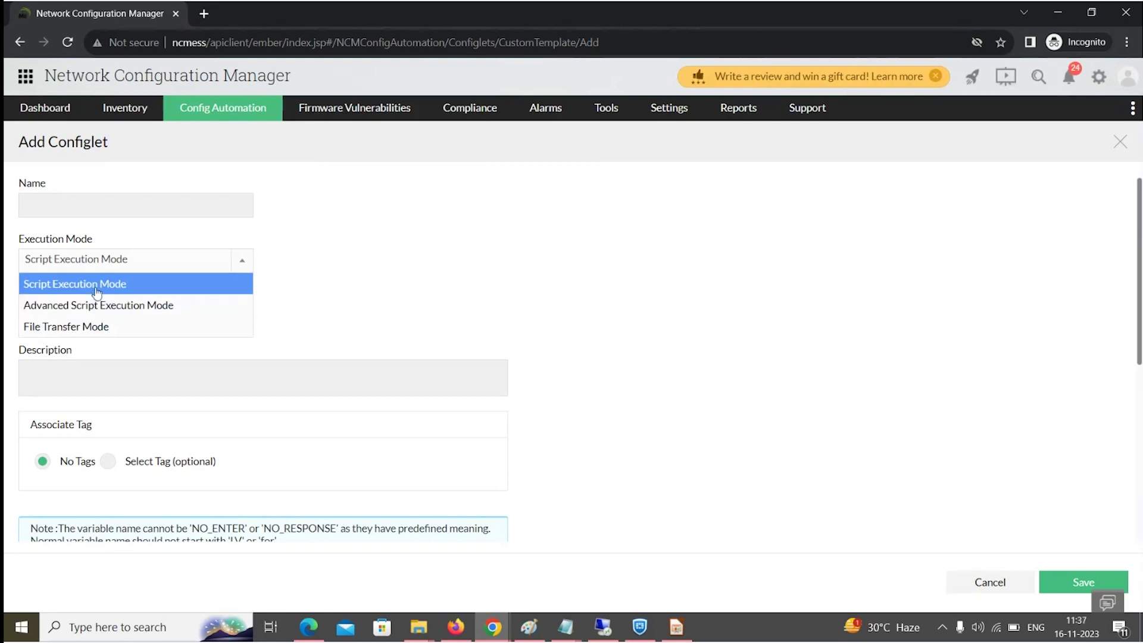
{"action": "left_click", "coordinate": [988, 581]}
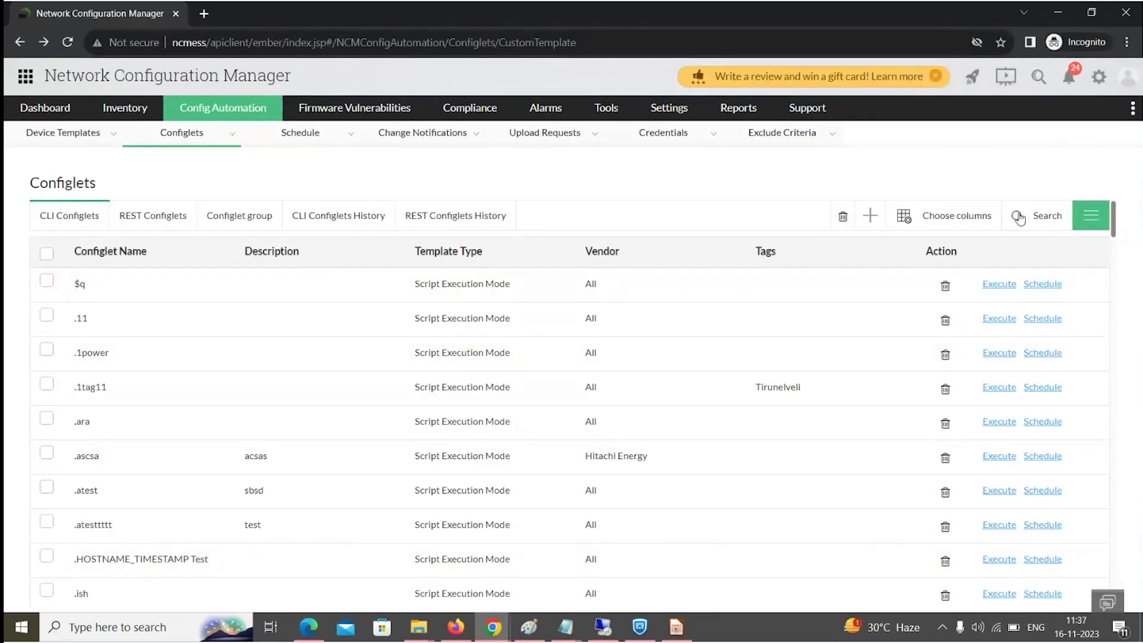
Filter CLI configlets by name 'enabl', tick Enable SNMP v1/v2 Cisco, and open its details.
{"action": "left_click", "coordinate": [1020, 216]}
{"action": "left_click", "coordinate": [172, 284]}
{"action": "type", "text": "enabl"}
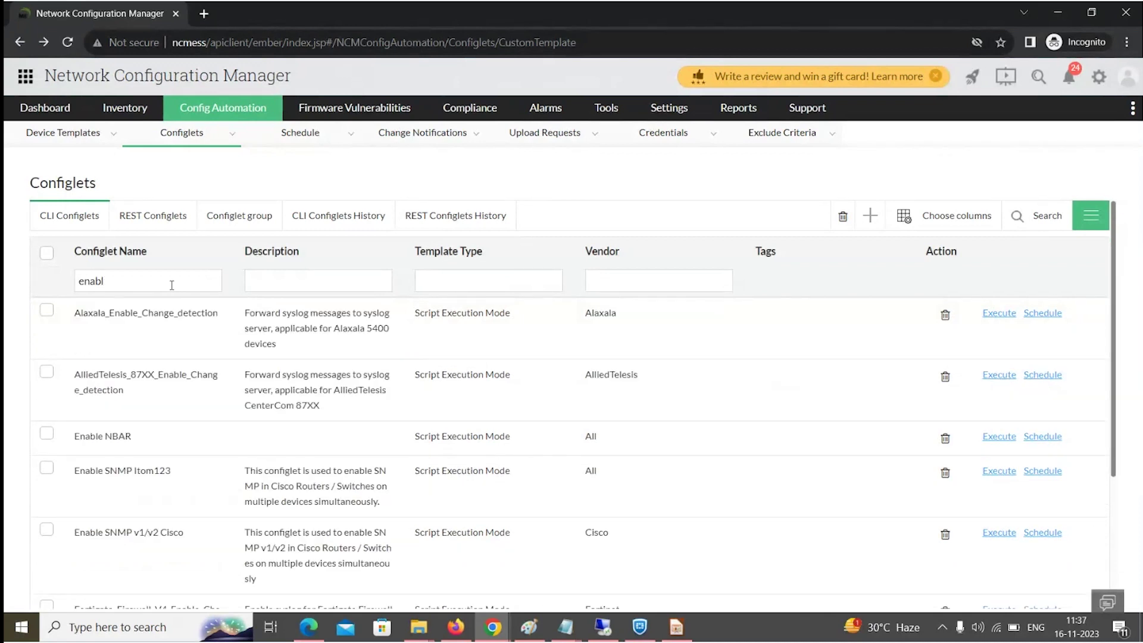
{"action": "left_click", "coordinate": [47, 529]}
{"action": "left_click", "coordinate": [81, 552]}
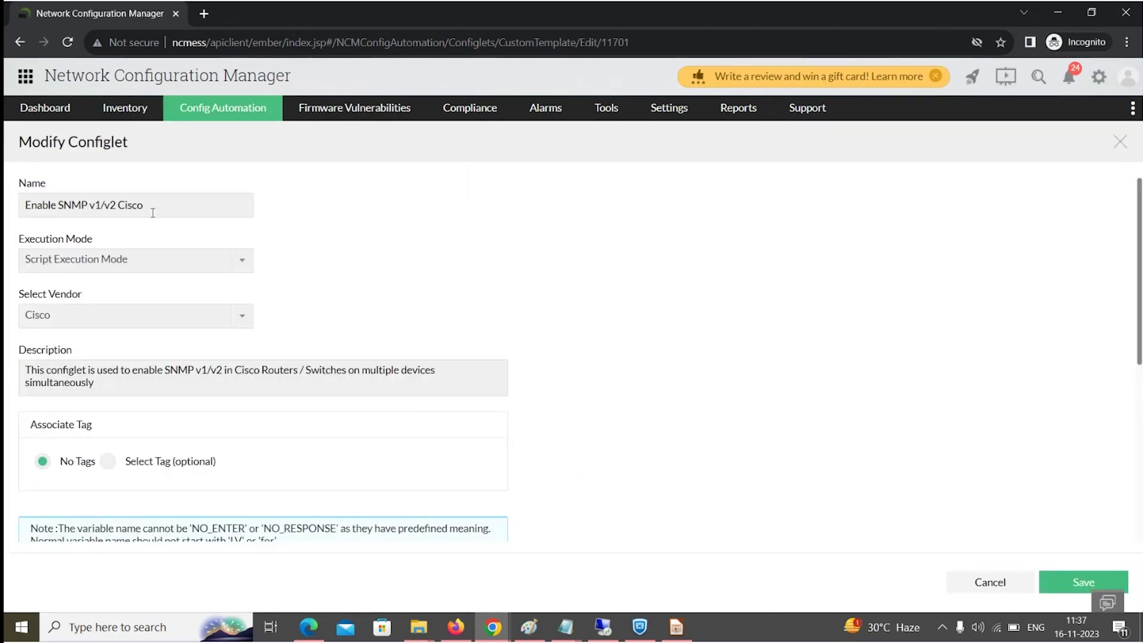
{"action": "left_click", "coordinate": [157, 206]}
{"action": "left_click_drag", "start_coordinate": [157, 205], "coordinate": [16, 218]}
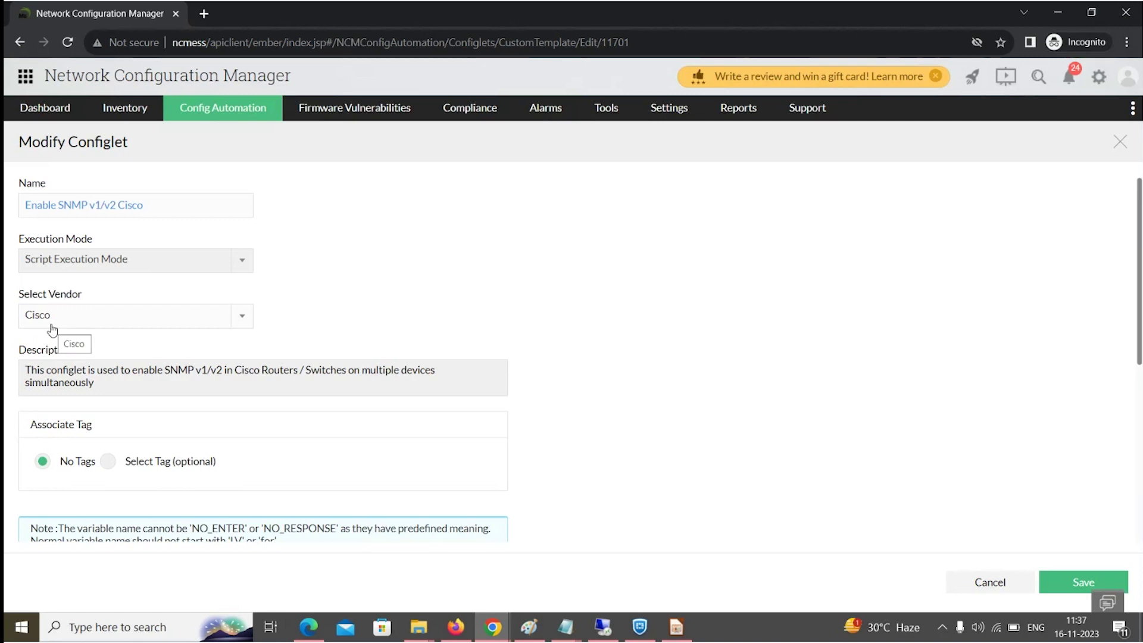
{"action": "left_click_drag", "start_coordinate": [103, 380], "coordinate": [14, 376]}
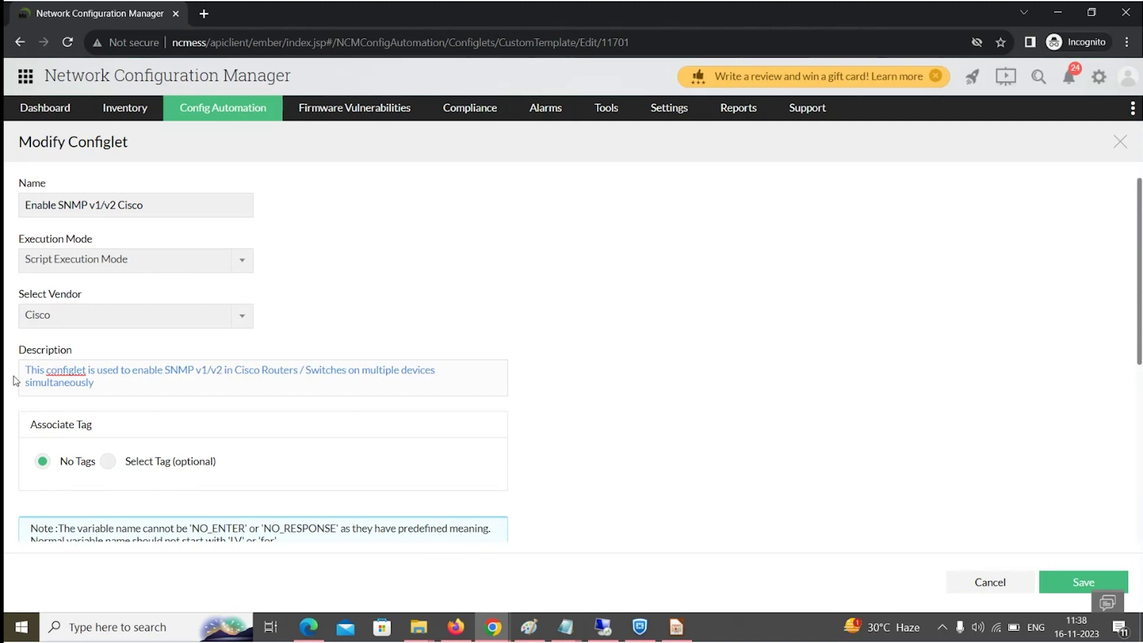
{"action": "scroll", "coordinate": [15, 381], "scroll_direction": "down", "scroll_amount": 5}
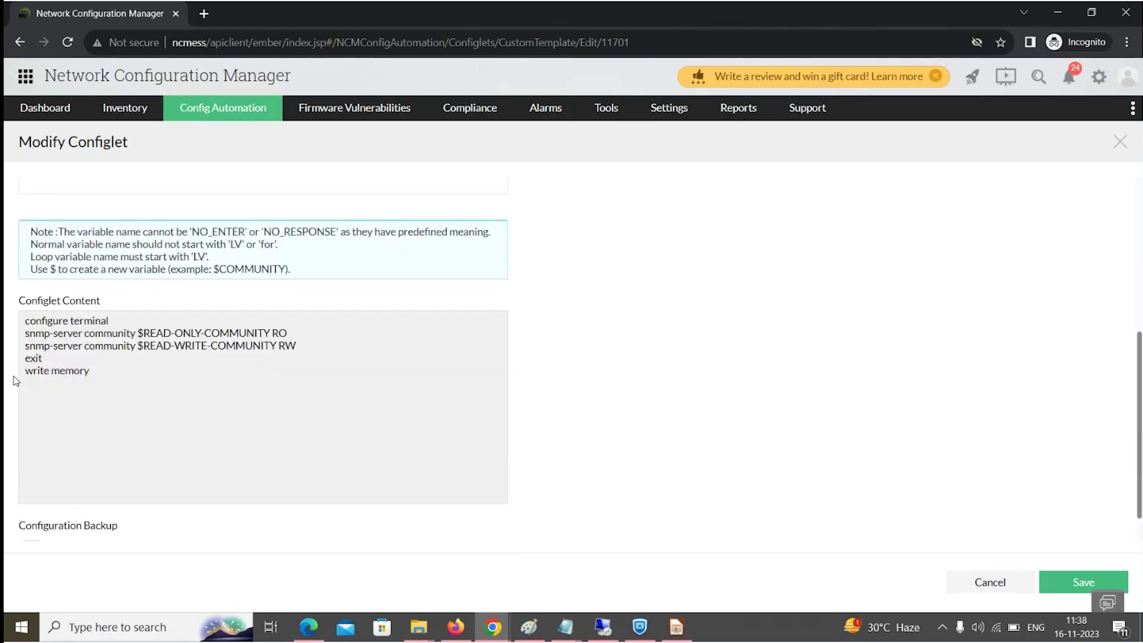
{"action": "left_click", "coordinate": [60, 319]}
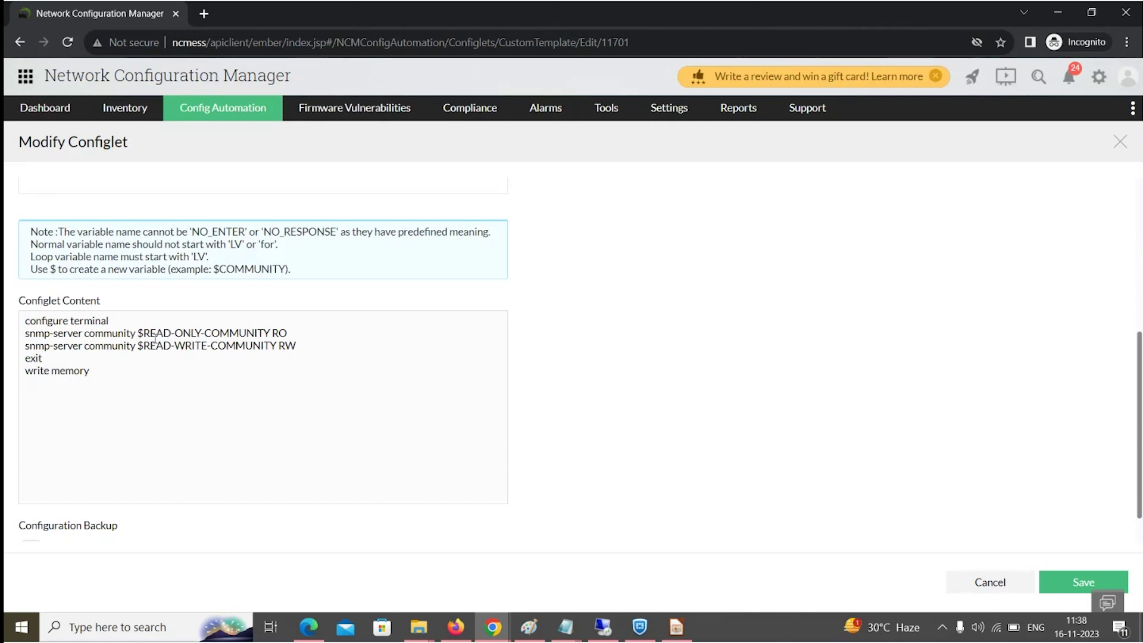
{"action": "scroll", "coordinate": [157, 339], "scroll_direction": "down", "scroll_amount": 1}
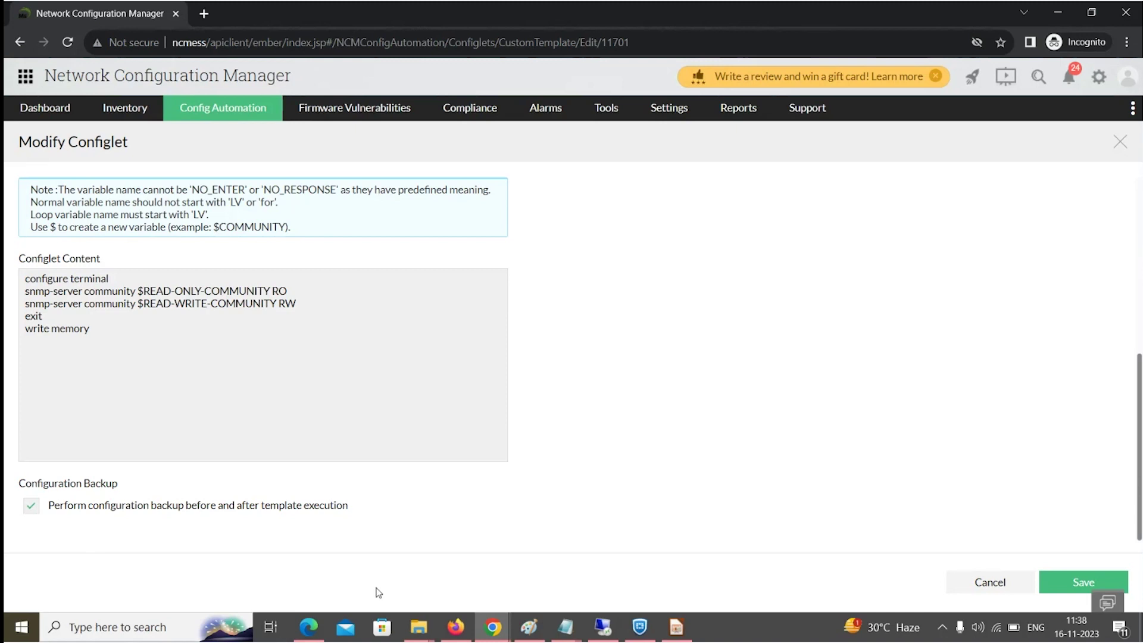
{"action": "left_click", "coordinate": [955, 591]}
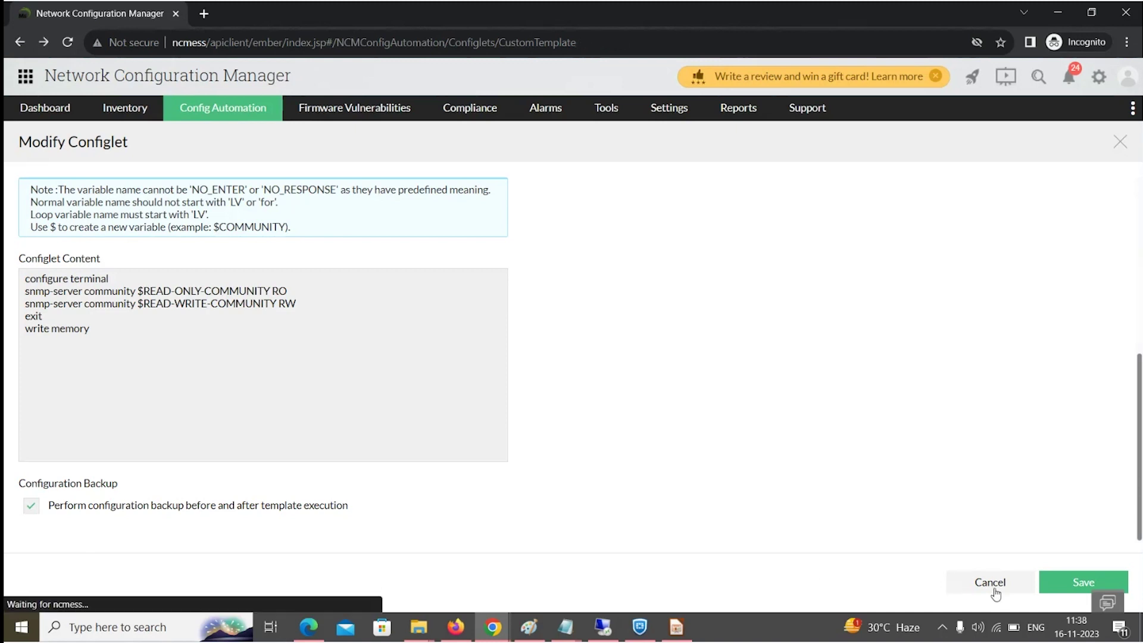
Open the Execute Configlet form for Enable SNMP v1/v2 Cisco at the READ-ONLY-COMMUNITY field.
{"action": "left_click", "coordinate": [46, 530]}
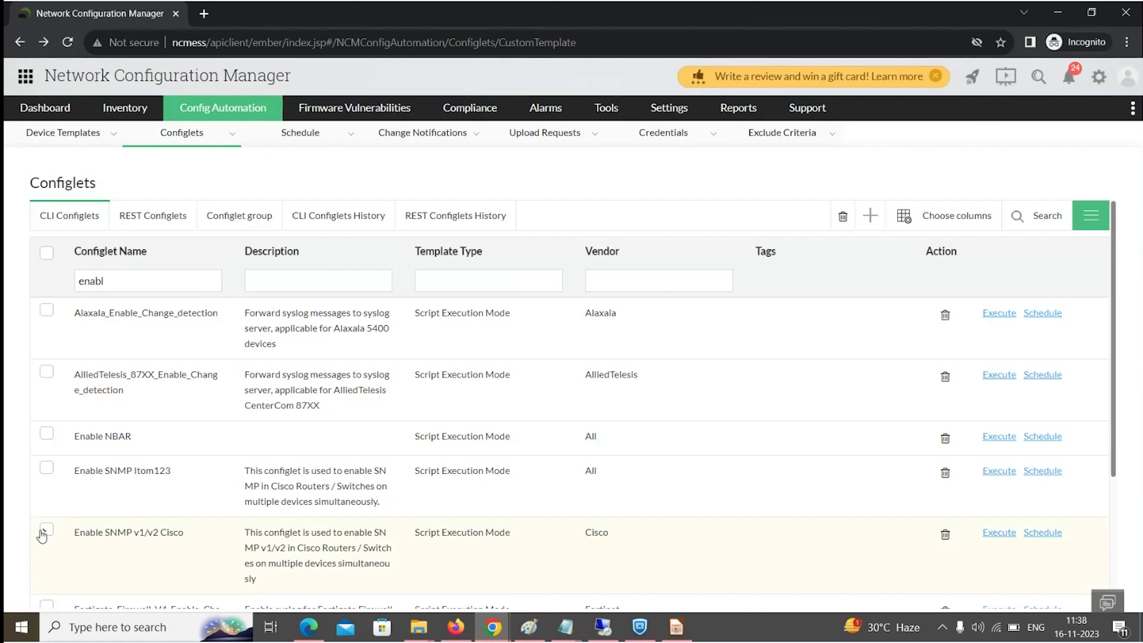
{"action": "left_click", "coordinate": [997, 533]}
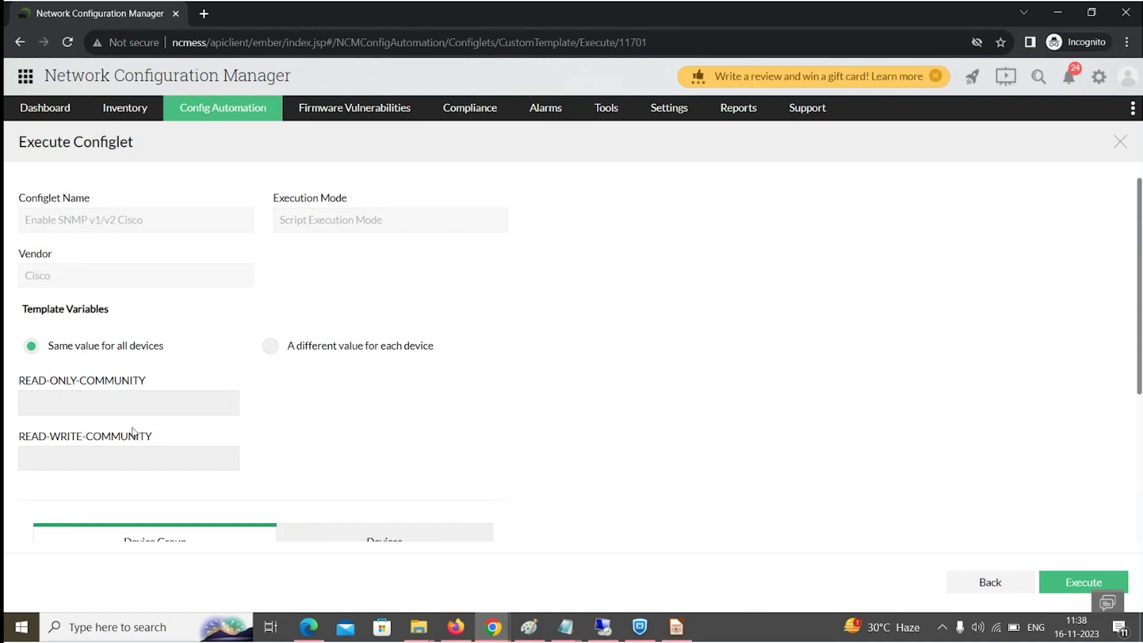
{"action": "left_click", "coordinate": [94, 407]}
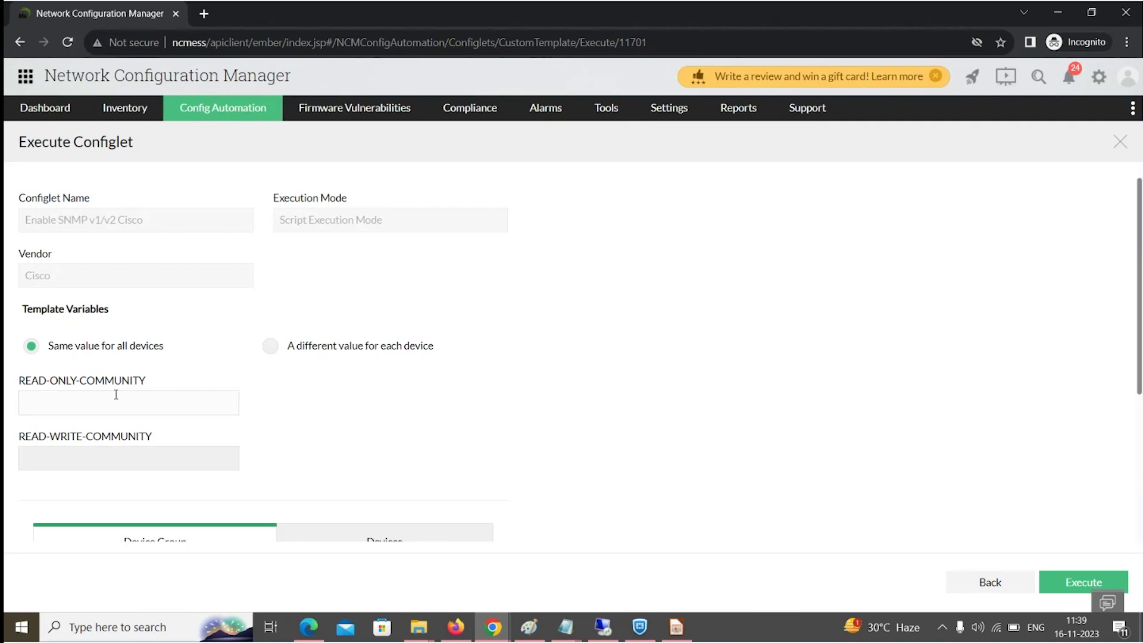
Try per-device then shared variable values, and advance the slideshow to Advanced script execution mode.
{"action": "left_click", "coordinate": [273, 350]}
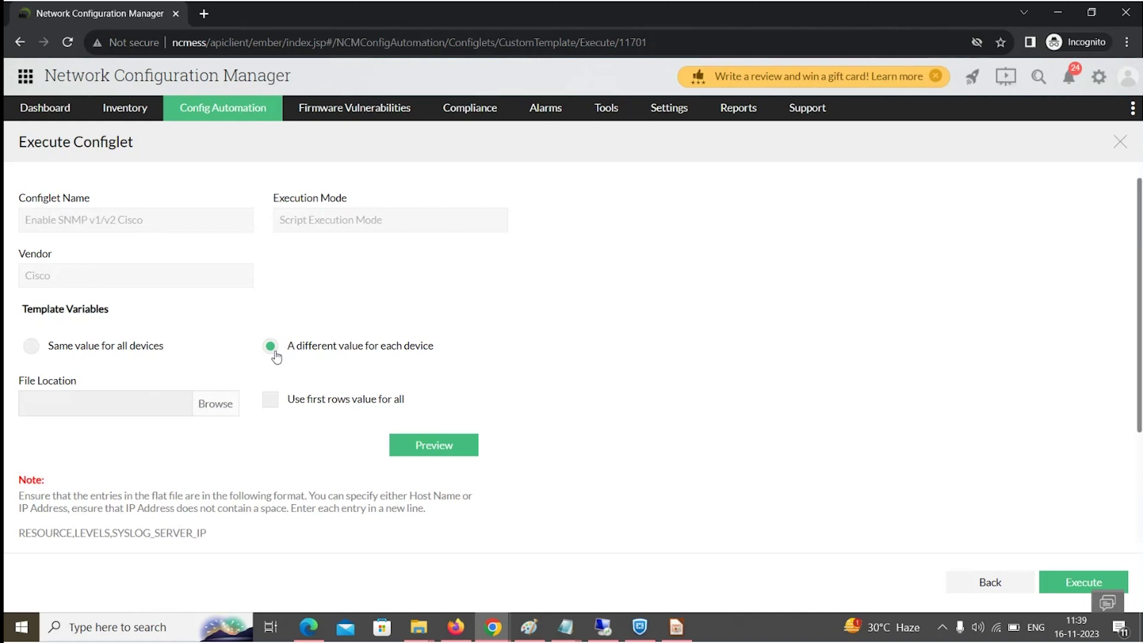
{"action": "scroll", "coordinate": [84, 400], "scroll_direction": "down", "scroll_amount": 3}
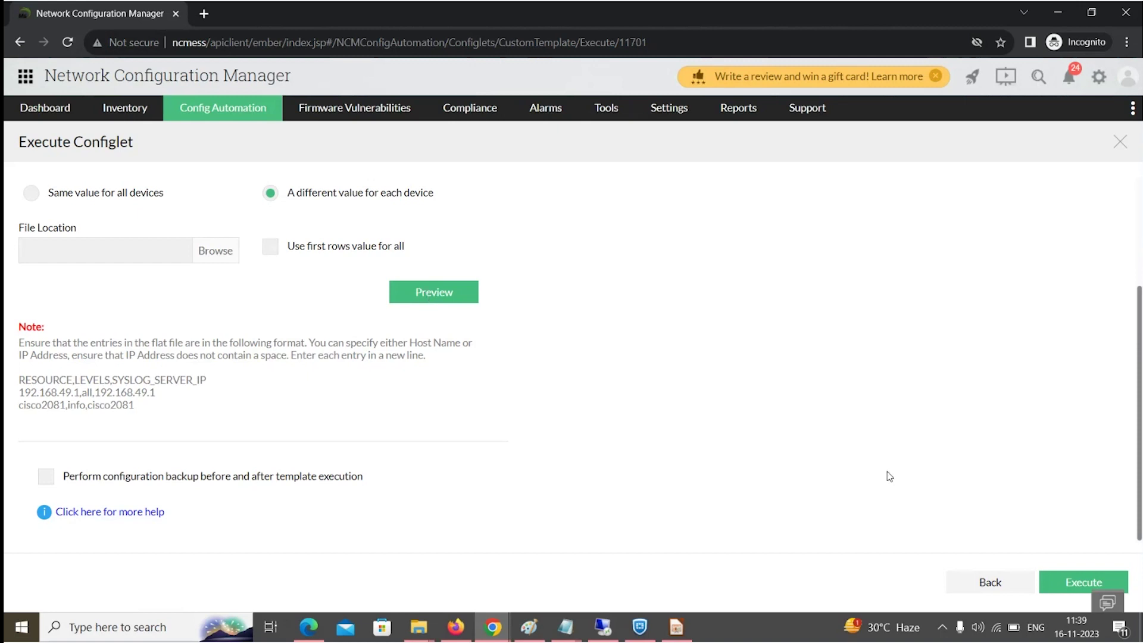
{"action": "left_click", "coordinate": [32, 202]}
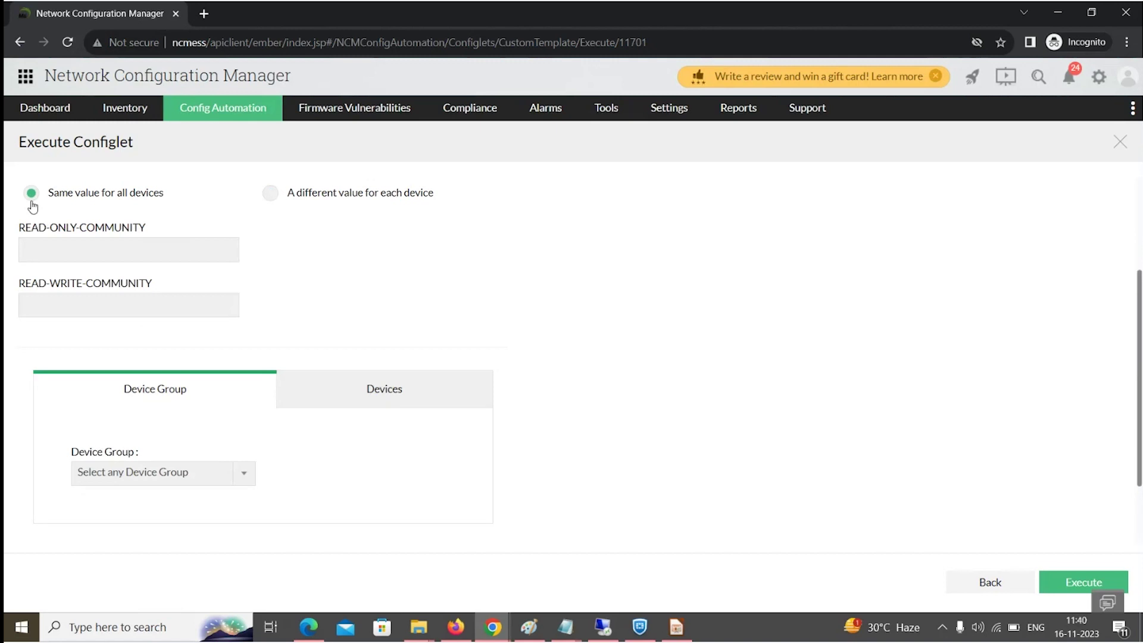
{"action": "key", "text": "alt+Tab"}
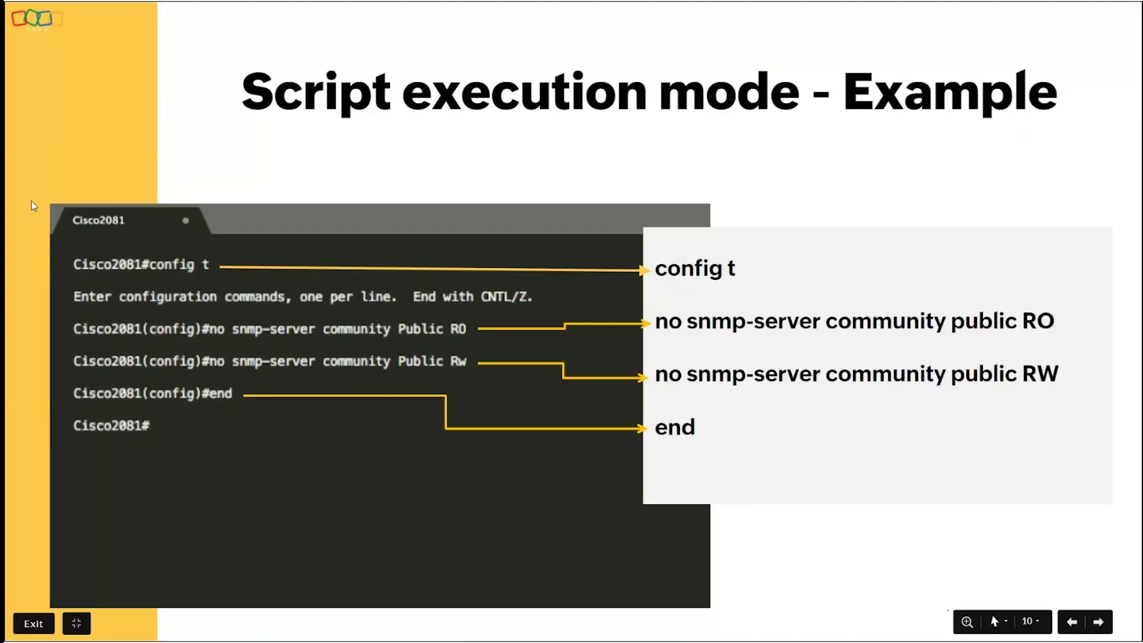
{"action": "key", "text": "Right"}
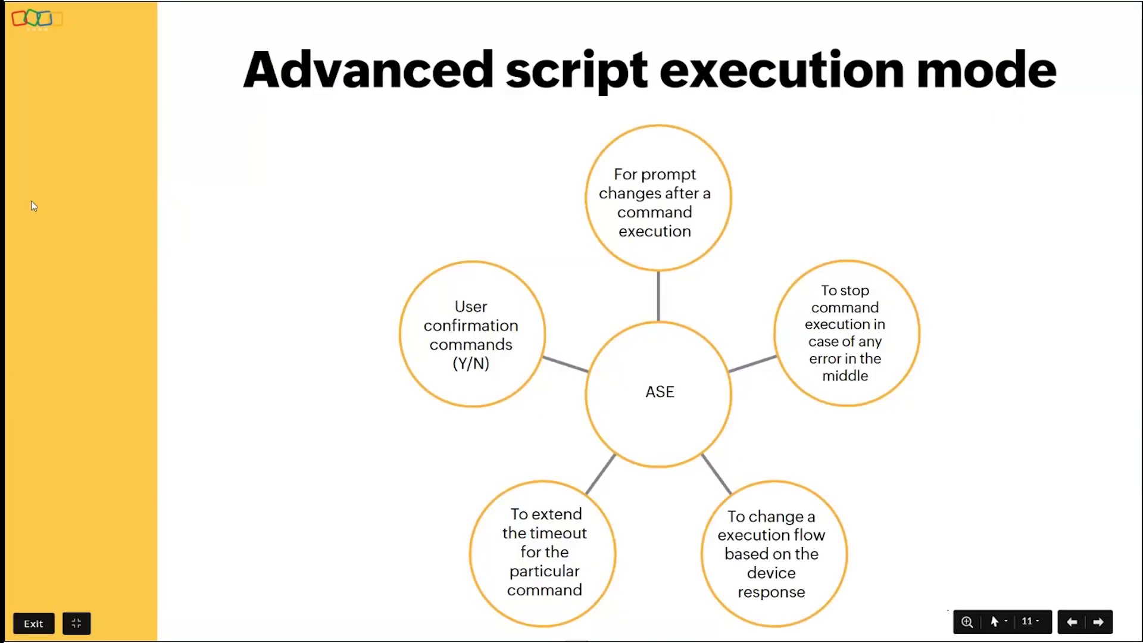
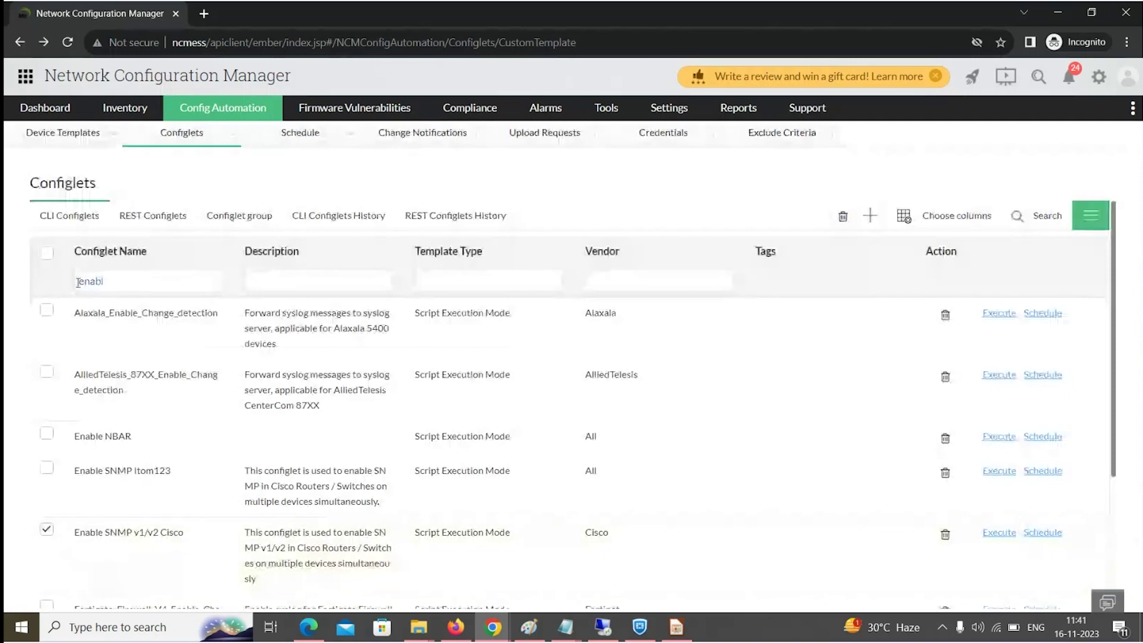
Filter configlets by 'cata' and review Catalyst_2900_Backup_Image's copy-flash commands without saving.
{"action": "type", "text": "cata"}
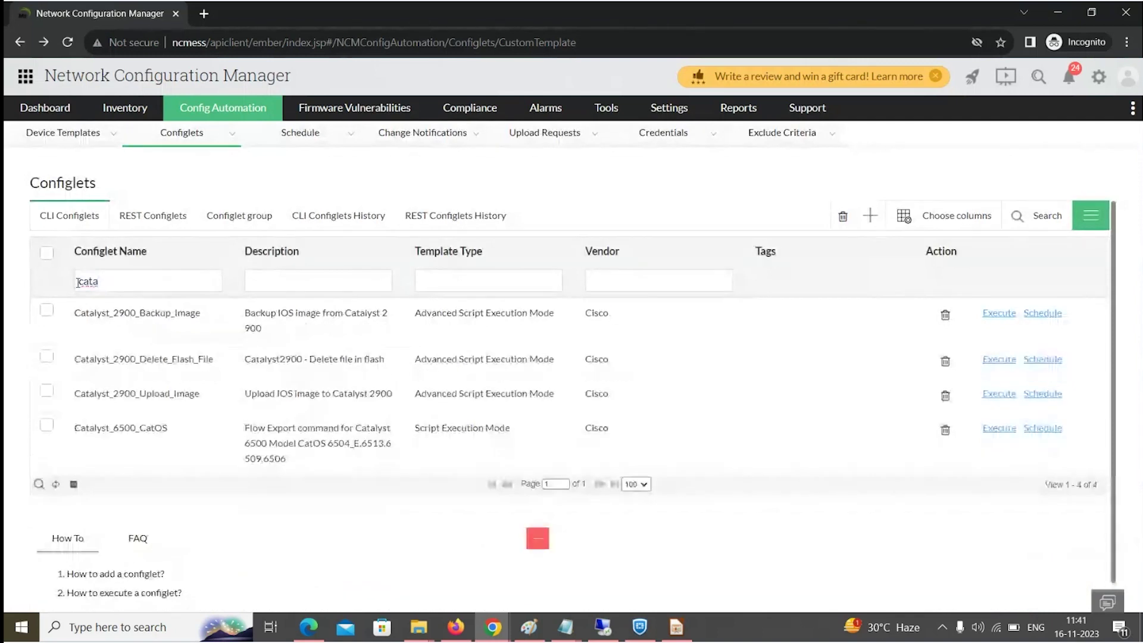
{"action": "left_click", "coordinate": [117, 332]}
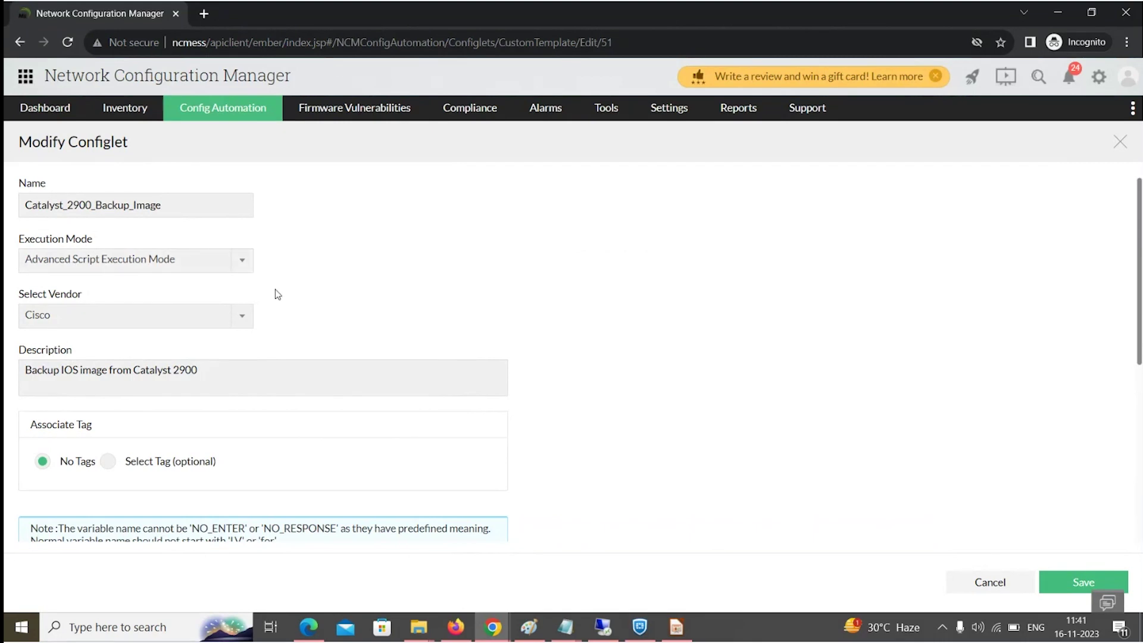
{"action": "scroll", "coordinate": [276, 289], "scroll_direction": "down", "scroll_amount": 3}
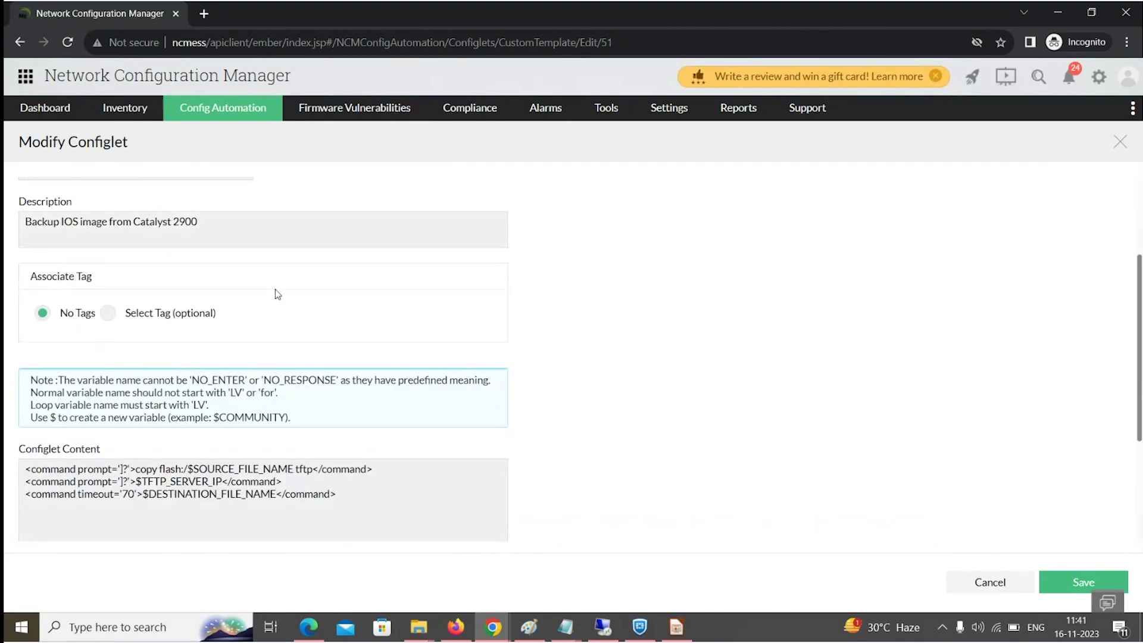
{"action": "left_click", "coordinate": [135, 469]}
{"action": "left_click_drag", "start_coordinate": [137, 469], "coordinate": [223, 467]}
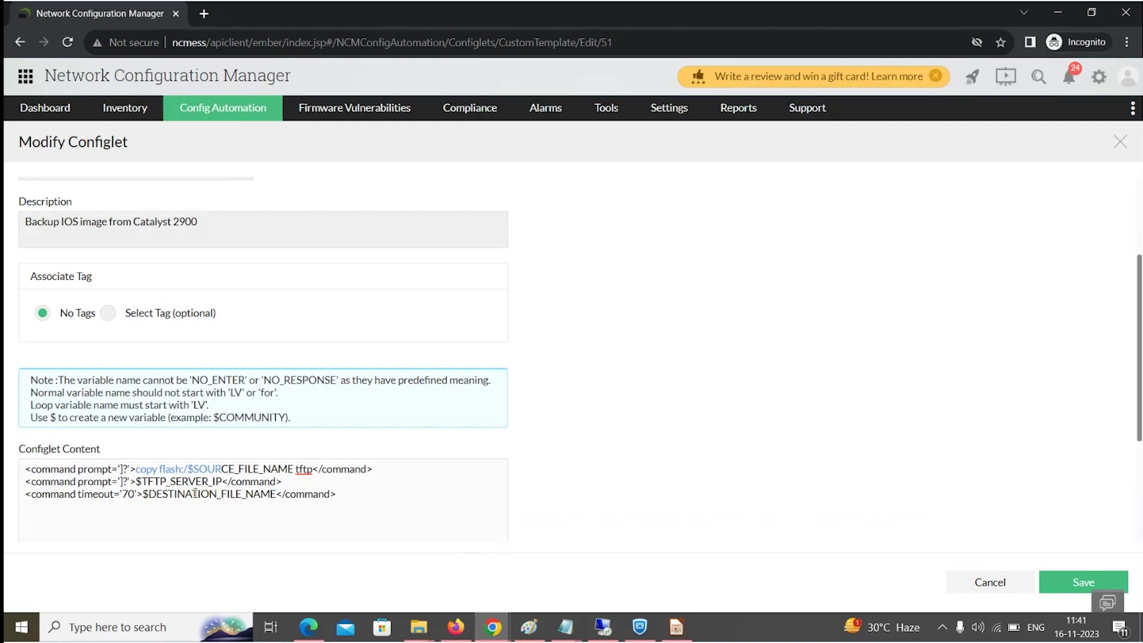
{"action": "left_click", "coordinate": [973, 582]}
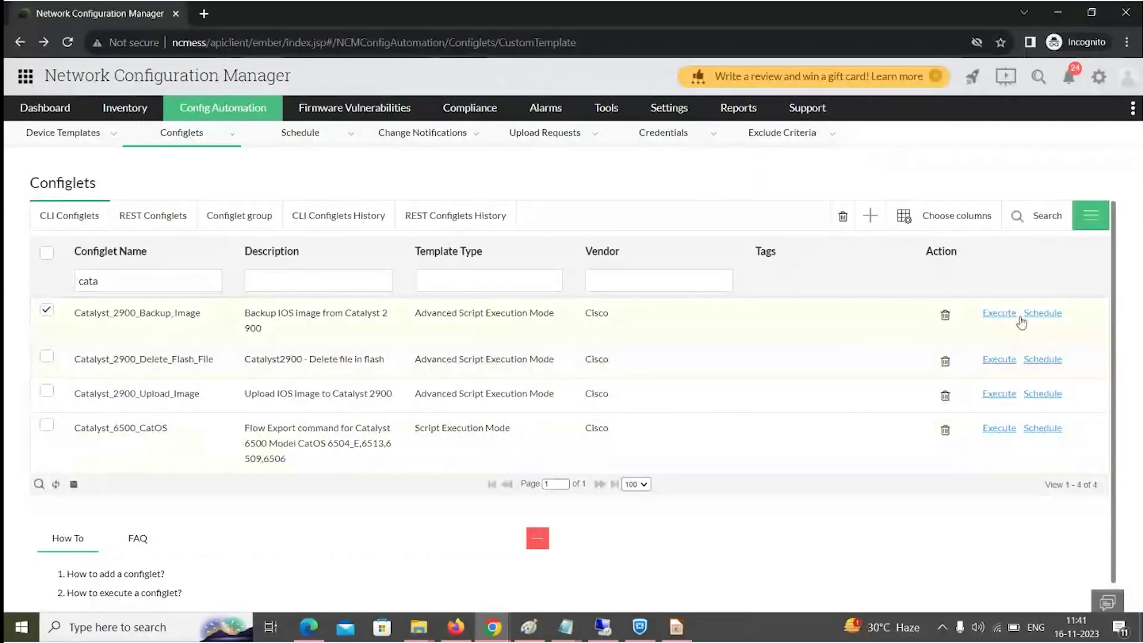
Start executing Catalyst_2900_Backup_Image and add device 7.1.1.1 as its target.
{"action": "left_click", "coordinate": [1004, 314]}
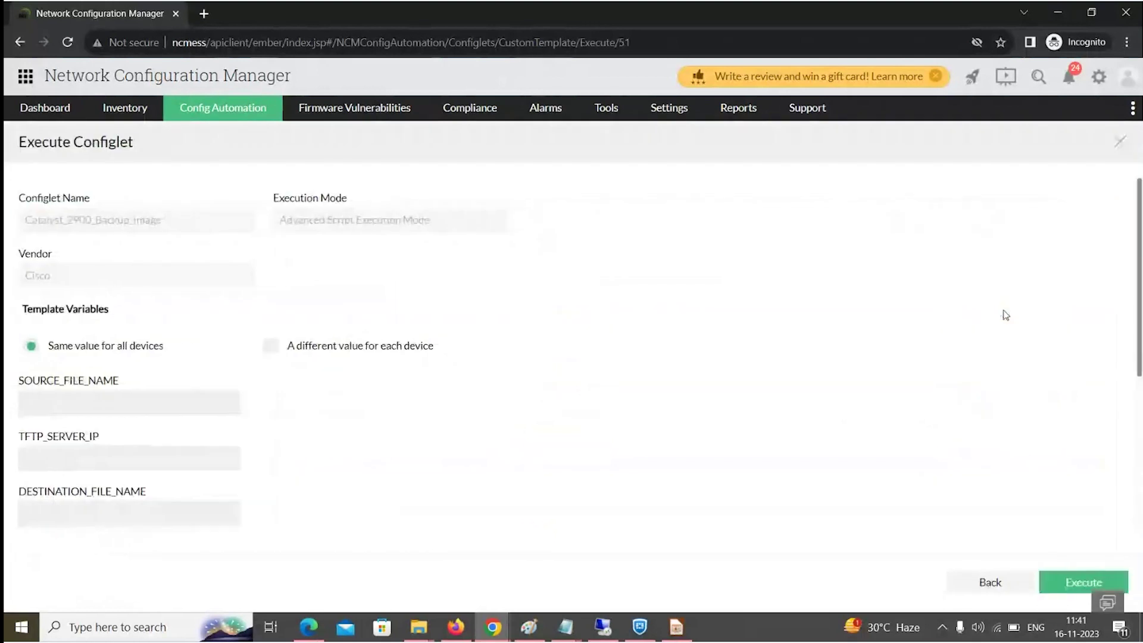
{"action": "left_click", "coordinate": [85, 395]}
{"action": "scroll", "coordinate": [336, 520], "scroll_direction": "down", "scroll_amount": 4}
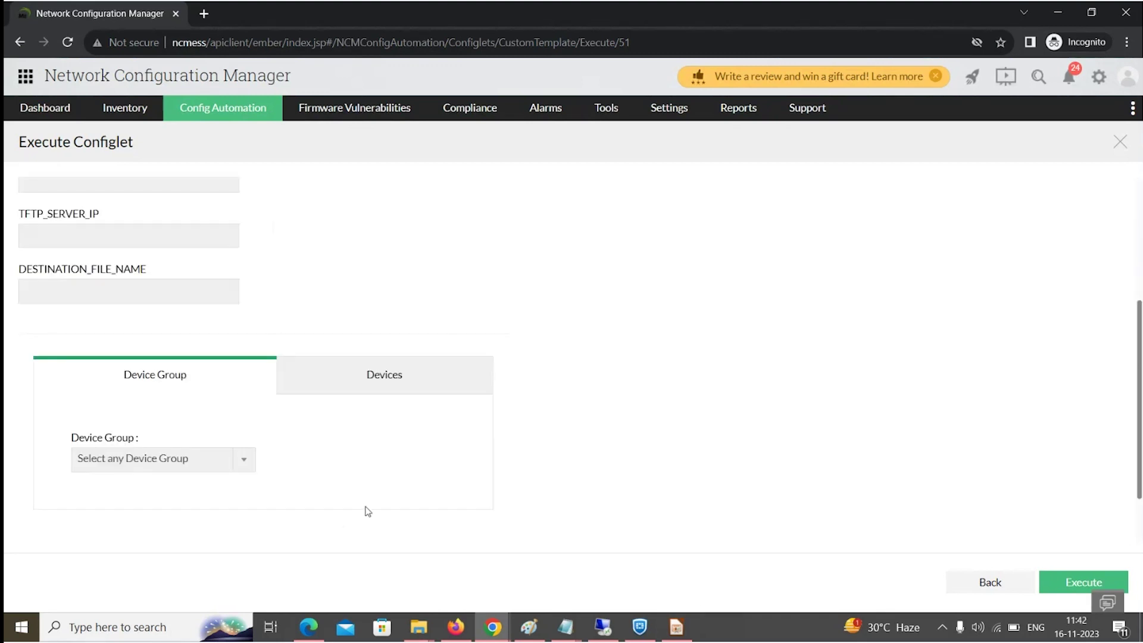
{"action": "left_click", "coordinate": [393, 395]}
{"action": "left_click", "coordinate": [151, 529]}
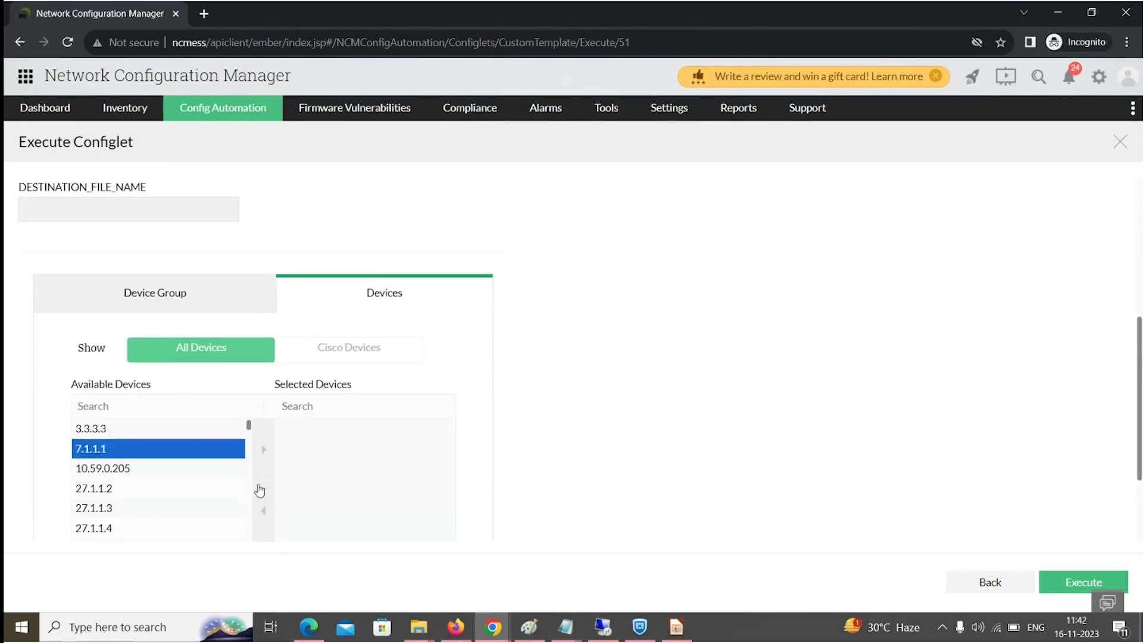
{"action": "left_click", "coordinate": [263, 461]}
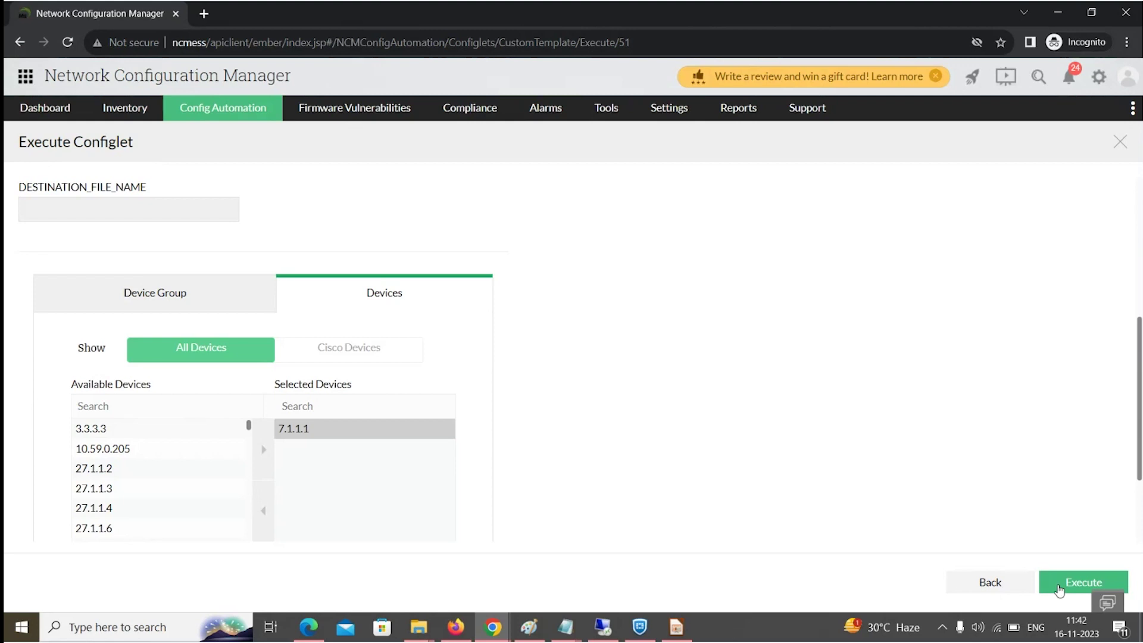
In the slideshow, advance past the Advanced script execution mode example slide.
{"action": "key", "text": "alt+Tab"}
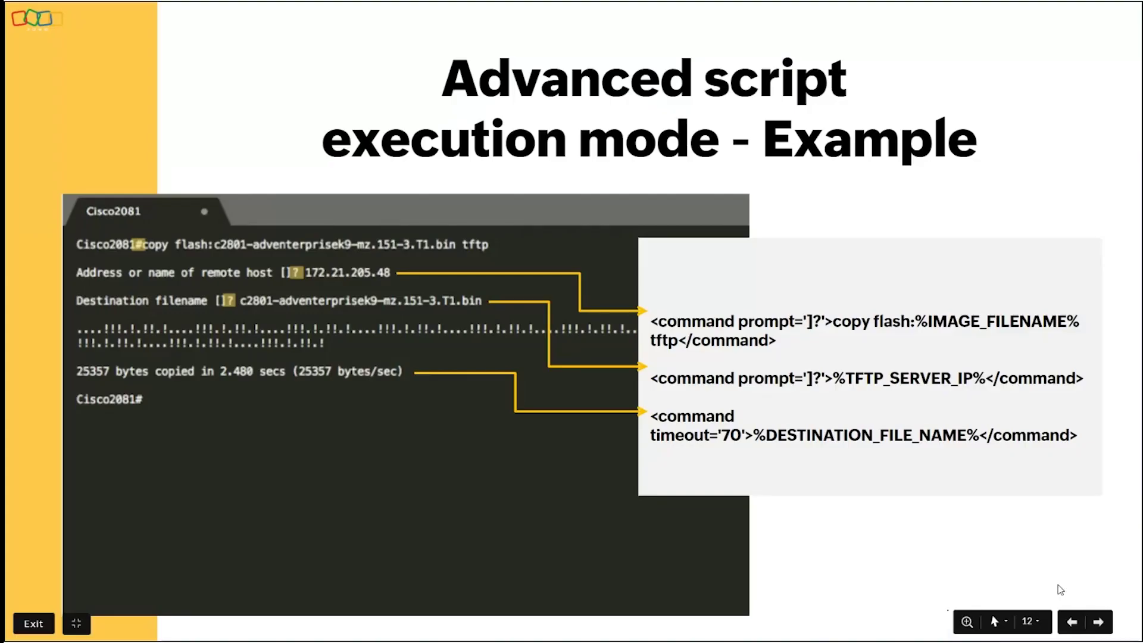
{"action": "key", "text": "Right"}
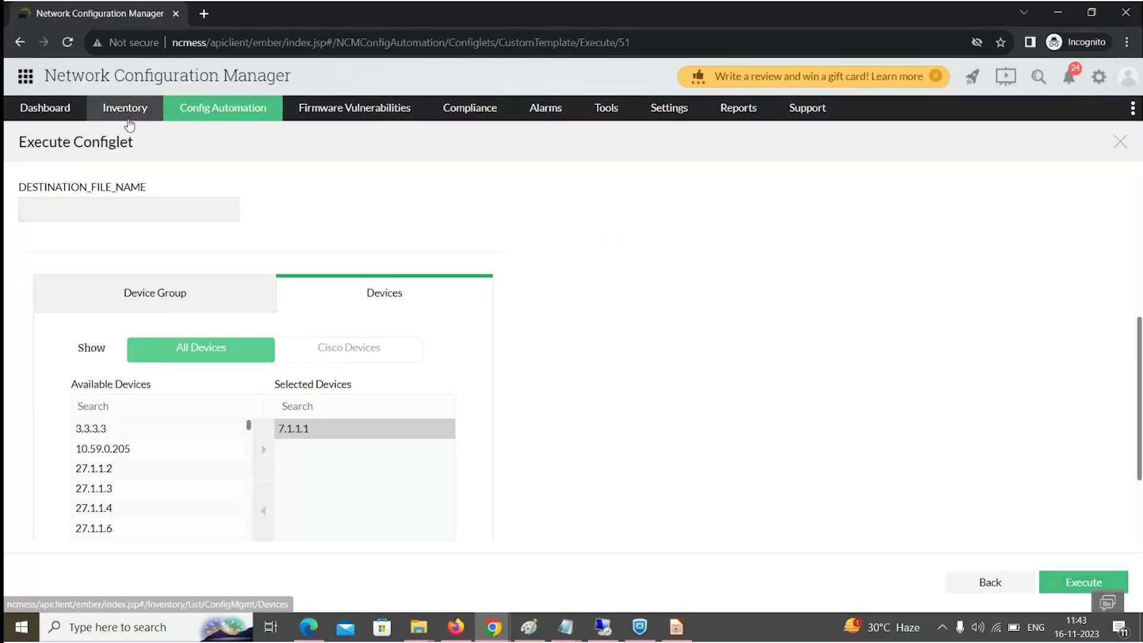
Open running config version 1506 of device 192.168.50.131 from Inventory and unblur its text.
{"action": "left_click", "coordinate": [129, 124]}
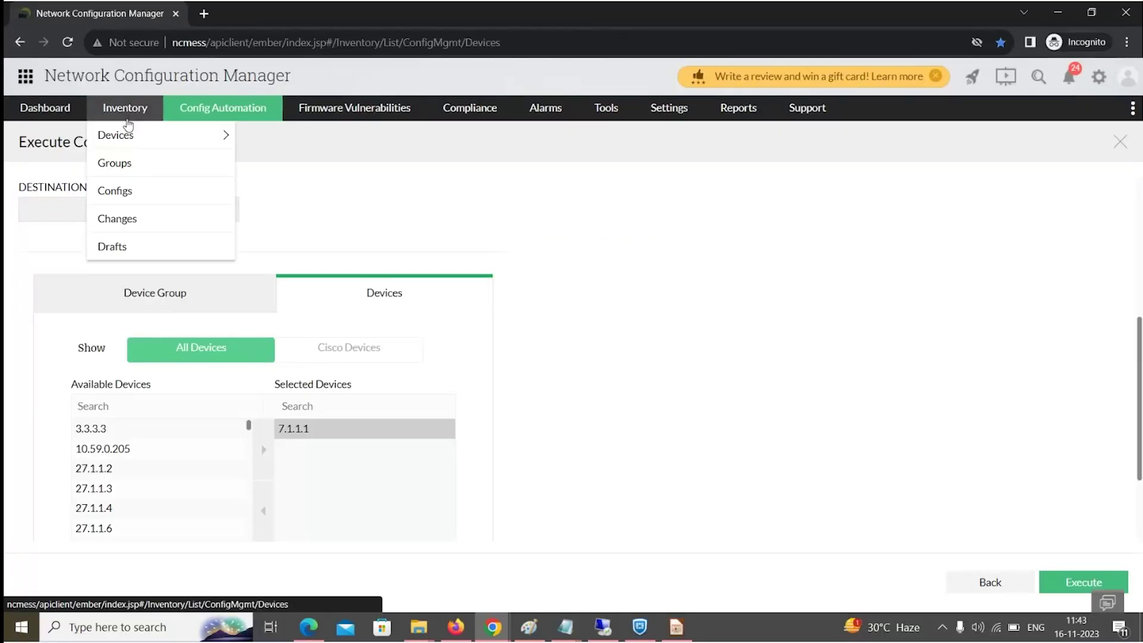
{"action": "mouse_move", "coordinate": [127, 136]}
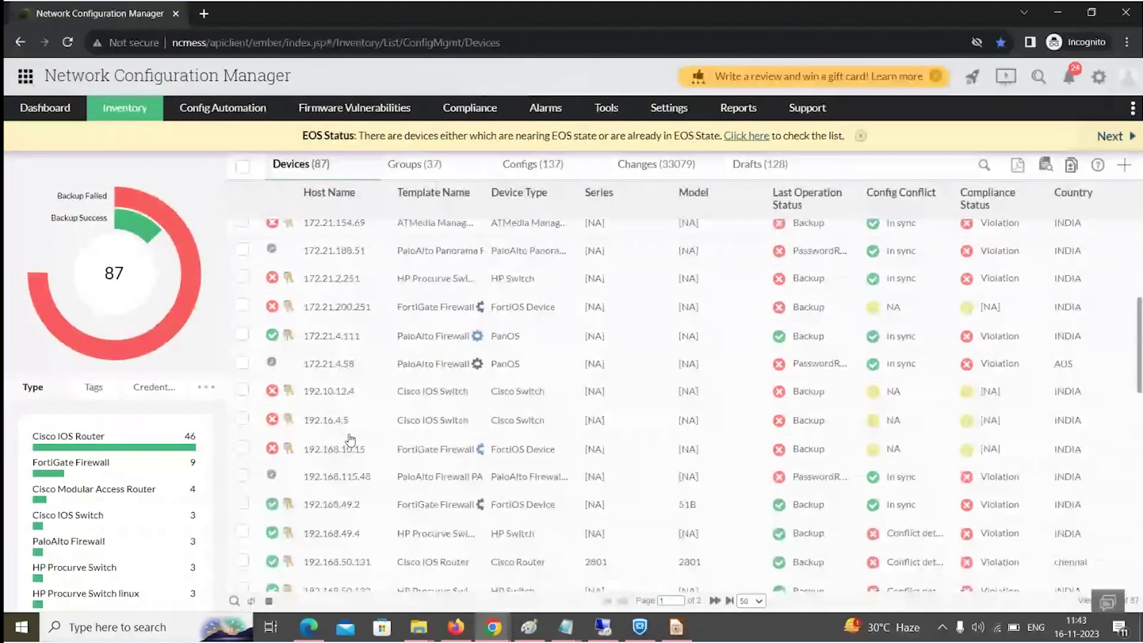
{"action": "scroll", "coordinate": [351, 434], "scroll_direction": "down", "scroll_amount": 3}
{"action": "left_click", "coordinate": [358, 416]}
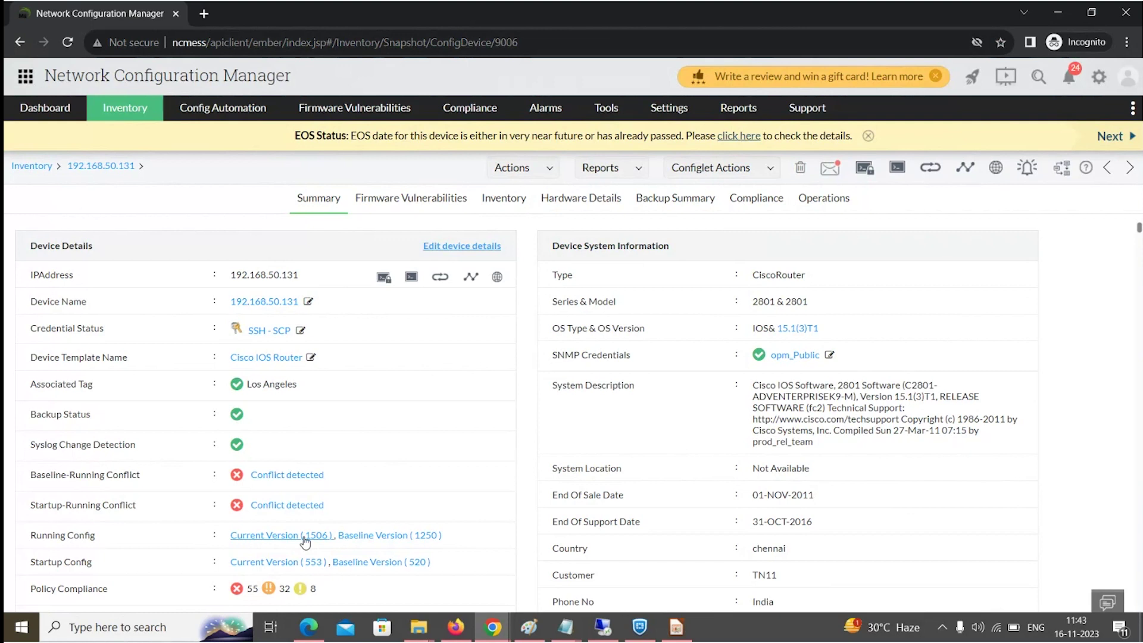
{"action": "left_click", "coordinate": [304, 539]}
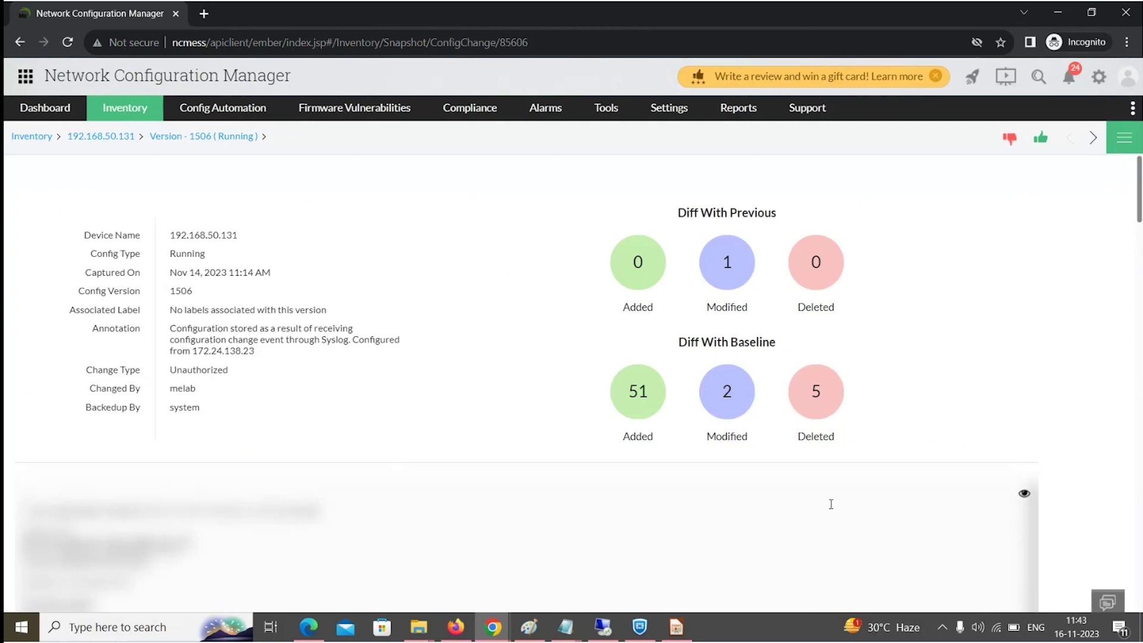
{"action": "left_click", "coordinate": [1024, 494]}
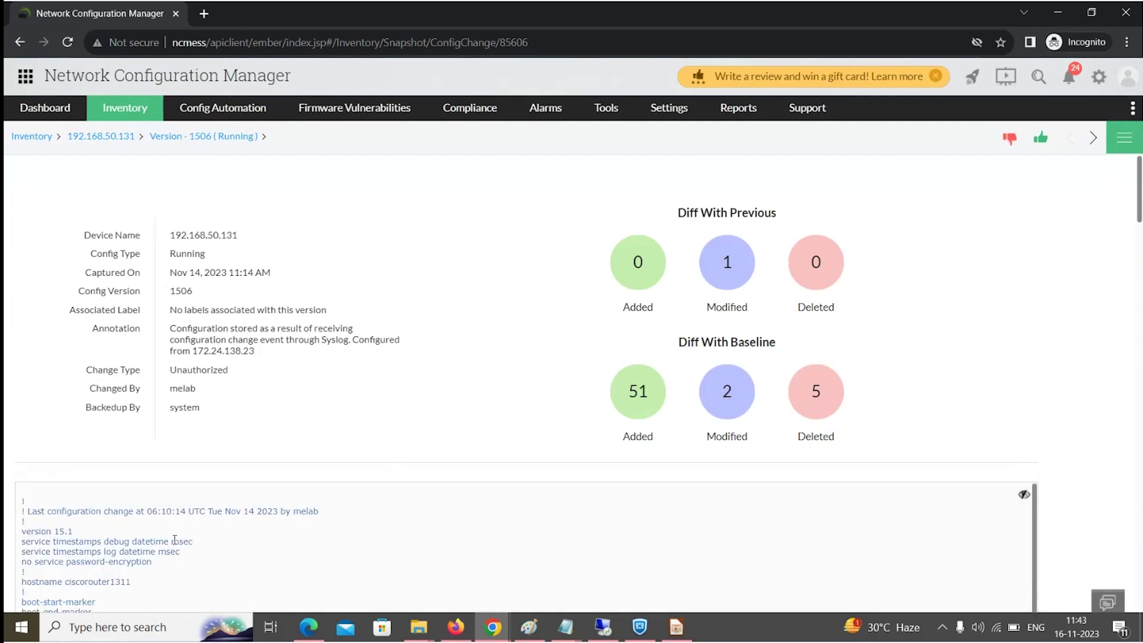
Start a new CLI configlet named 'file transfer 1'.
{"action": "mouse_move", "coordinate": [229, 116]}
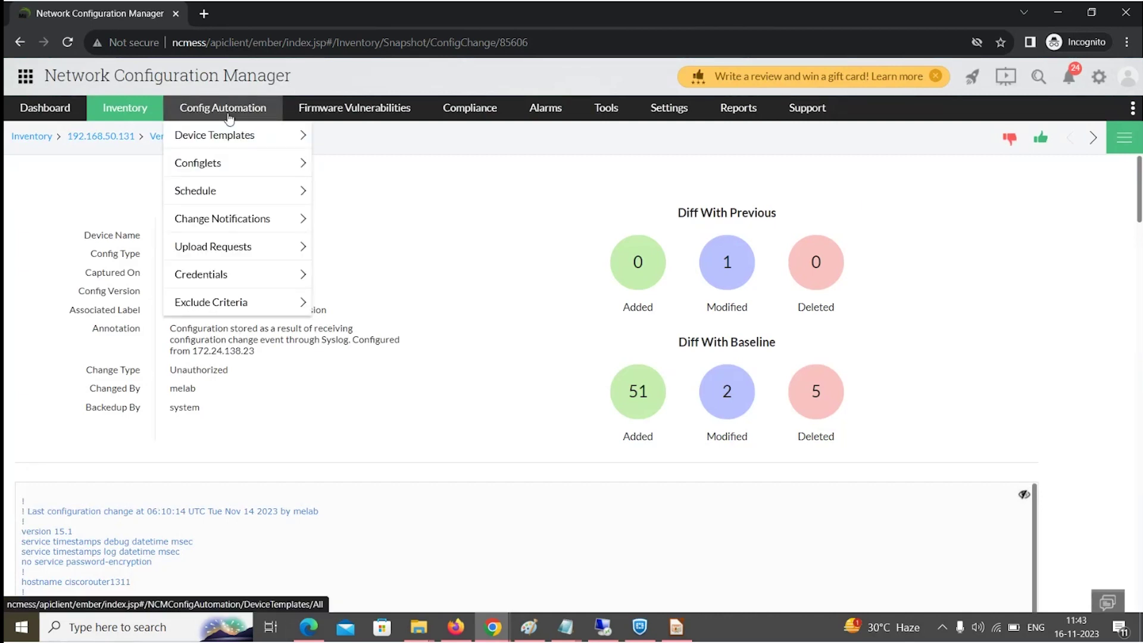
{"action": "mouse_move", "coordinate": [232, 163]}
{"action": "left_click", "coordinate": [355, 170]}
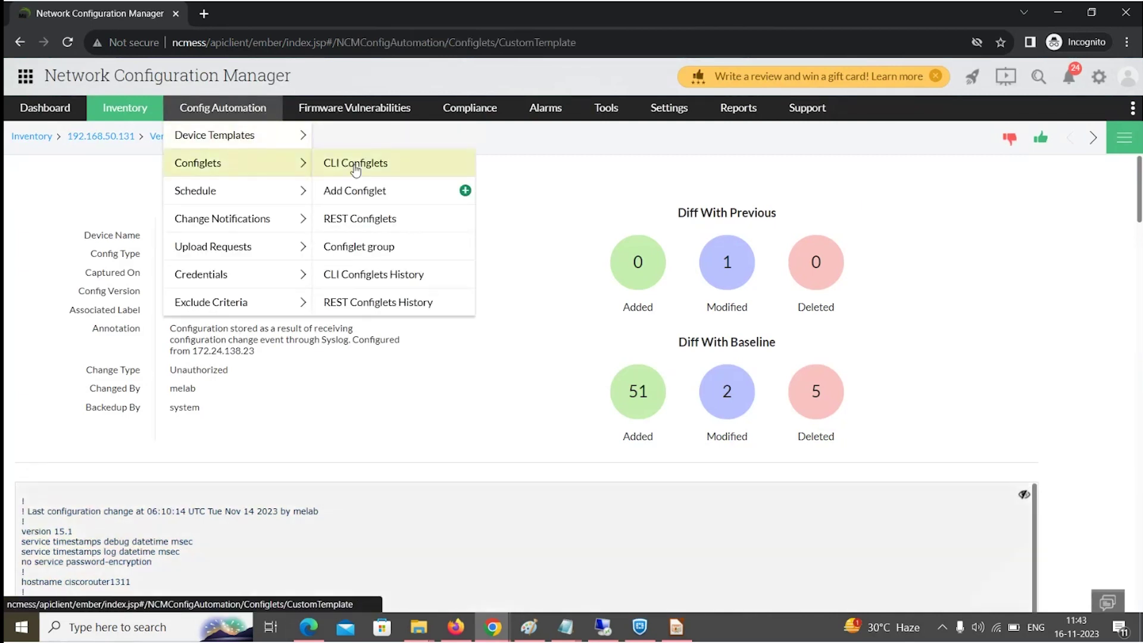
{"action": "left_click", "coordinate": [872, 218]}
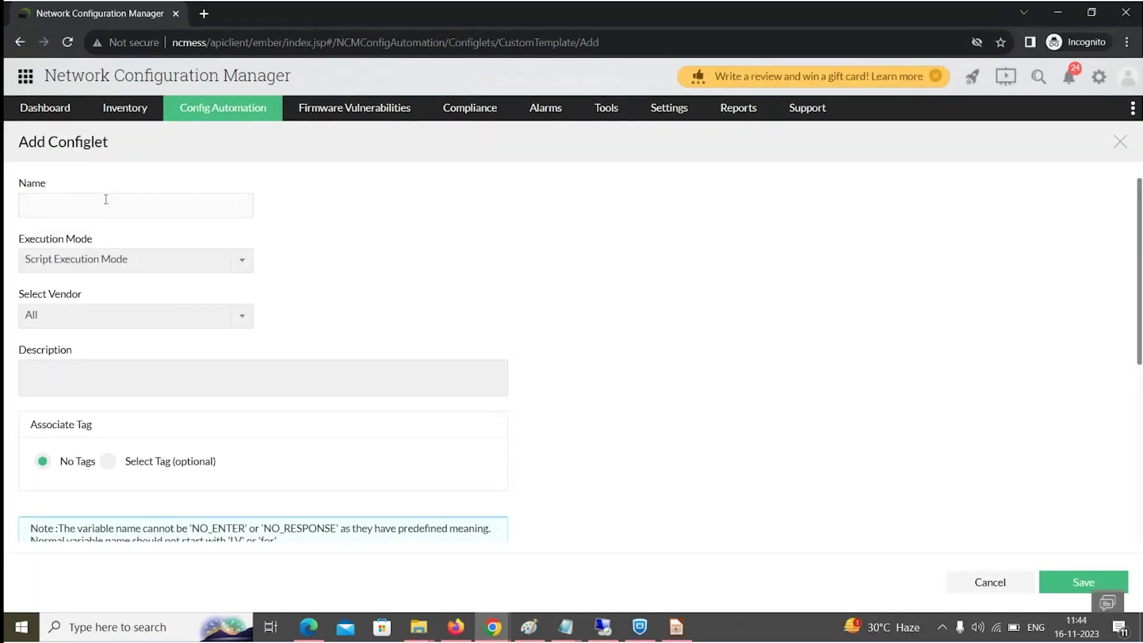
{"action": "left_click", "coordinate": [106, 200]}
{"action": "type", "text": "file trqansf"}
{"action": "key", "text": "BackSpace"}
{"action": "key", "text": "BackSpace"}
{"action": "key", "text": "BackSpace"}
{"action": "key", "text": "BackSpace"}
{"action": "key", "text": "BackSpace"}
{"action": "type", "text": "ansfer 1"}
Set File Transfer Mode, paste the Cisco configuration as content, and save the configlet.
{"action": "left_click", "coordinate": [89, 261]}
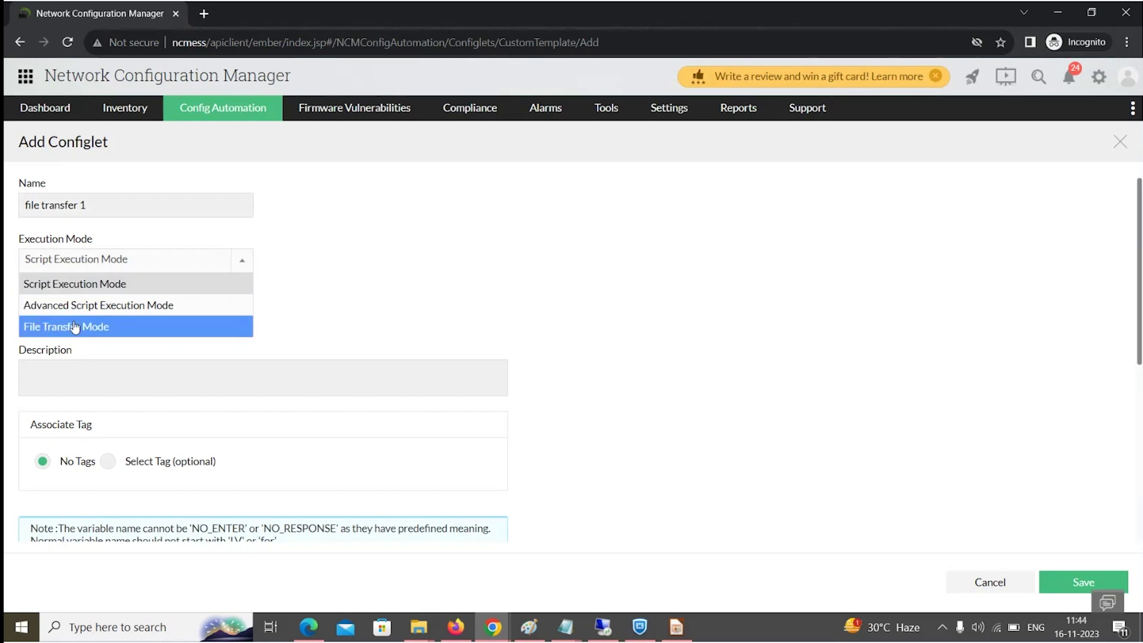
{"action": "left_click", "coordinate": [75, 328]}
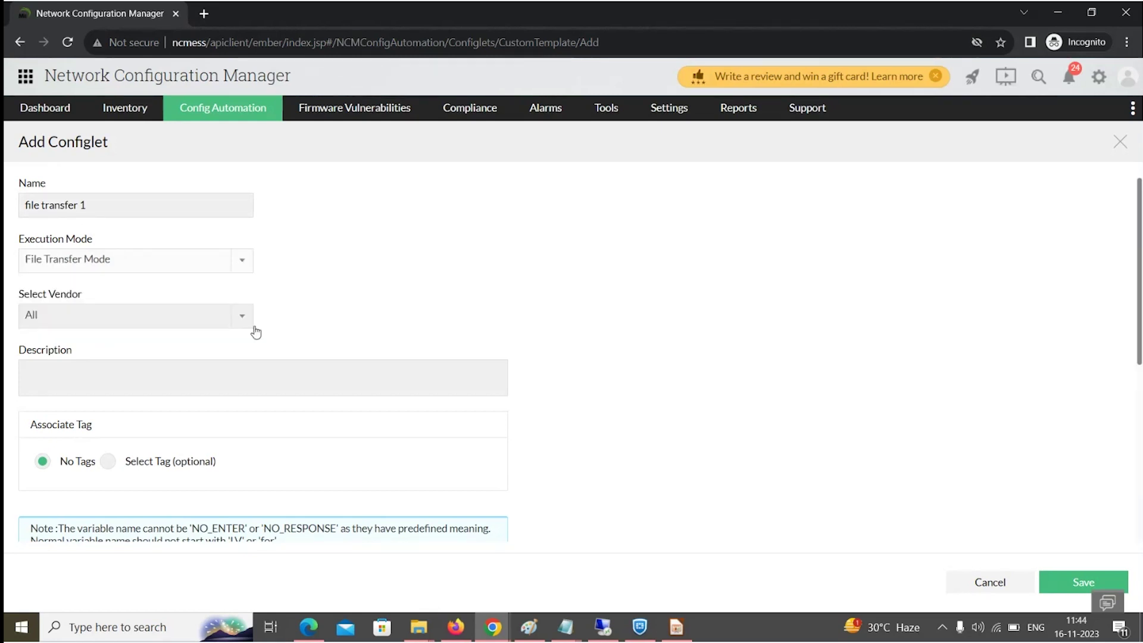
{"action": "scroll", "coordinate": [97, 442], "scroll_direction": "down", "scroll_amount": 4}
{"action": "left_click", "coordinate": [98, 443]}
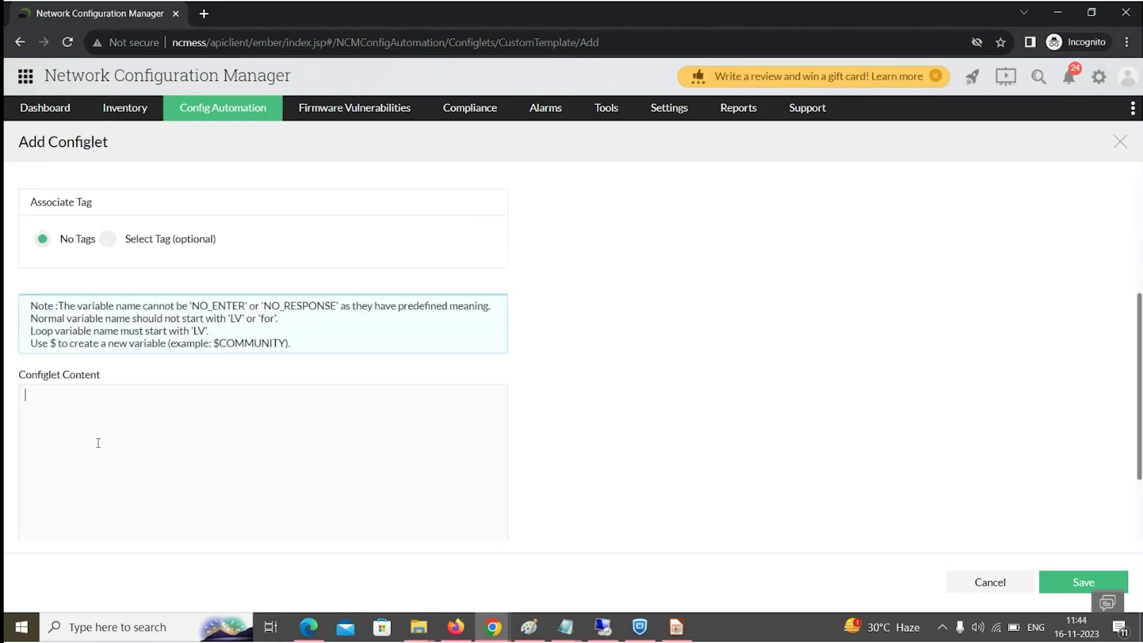
{"action": "key", "text": "ctrl+v"}
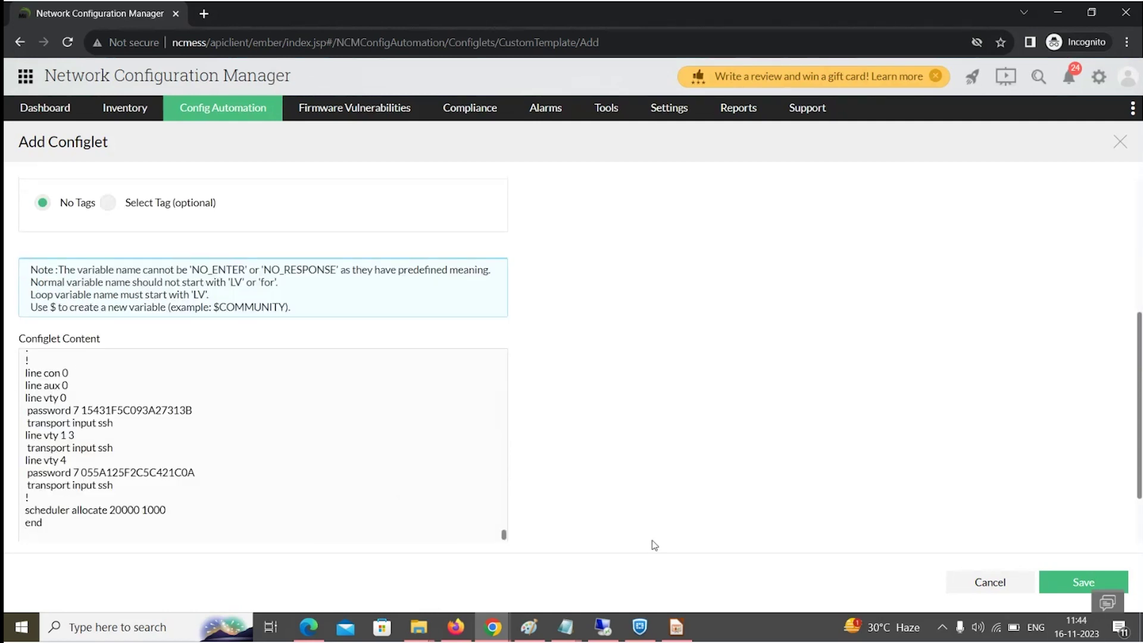
{"action": "left_click", "coordinate": [1071, 584]}
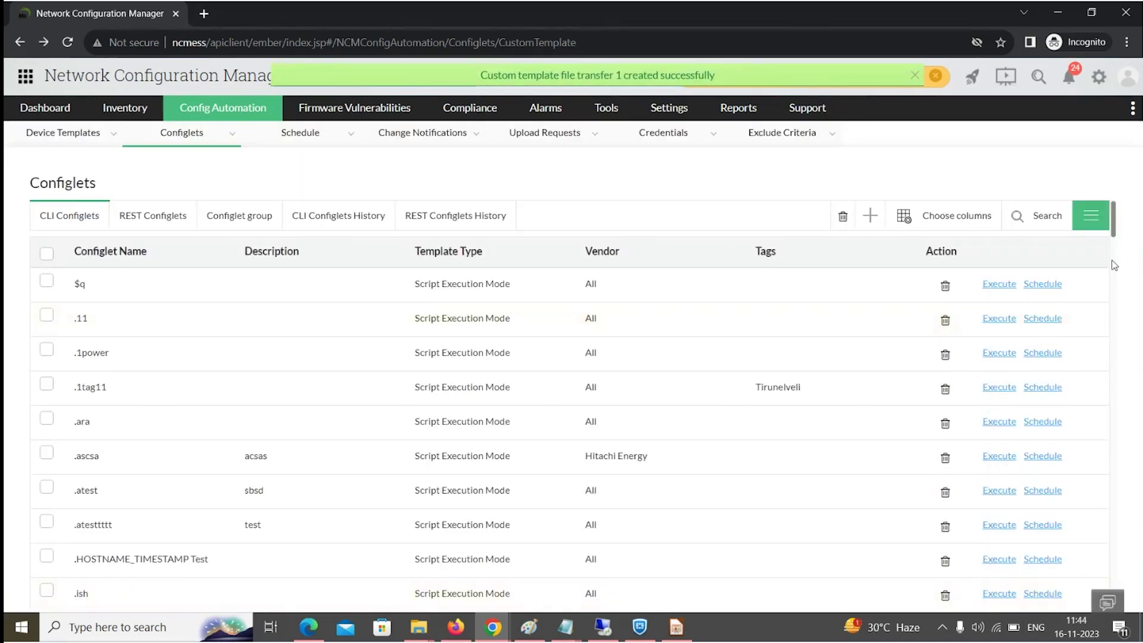
Filter the configlet table's Template Type by 'file' to list File Transfer Mode configlets.
{"action": "left_click", "coordinate": [1015, 221]}
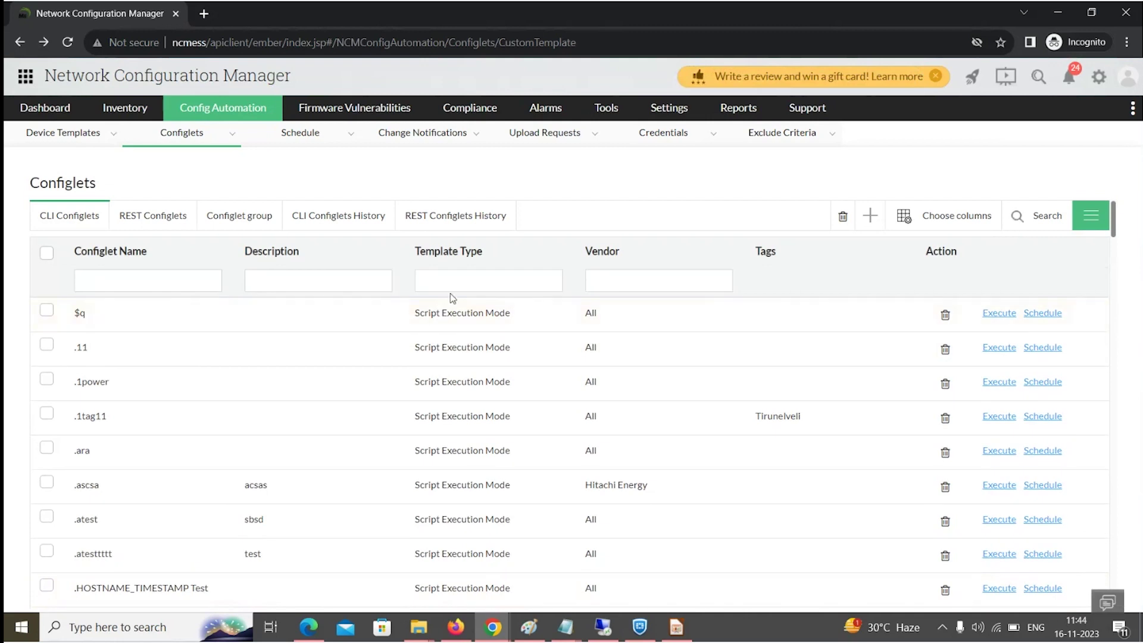
{"action": "left_click", "coordinate": [468, 284]}
{"action": "type", "text": "le trans"}
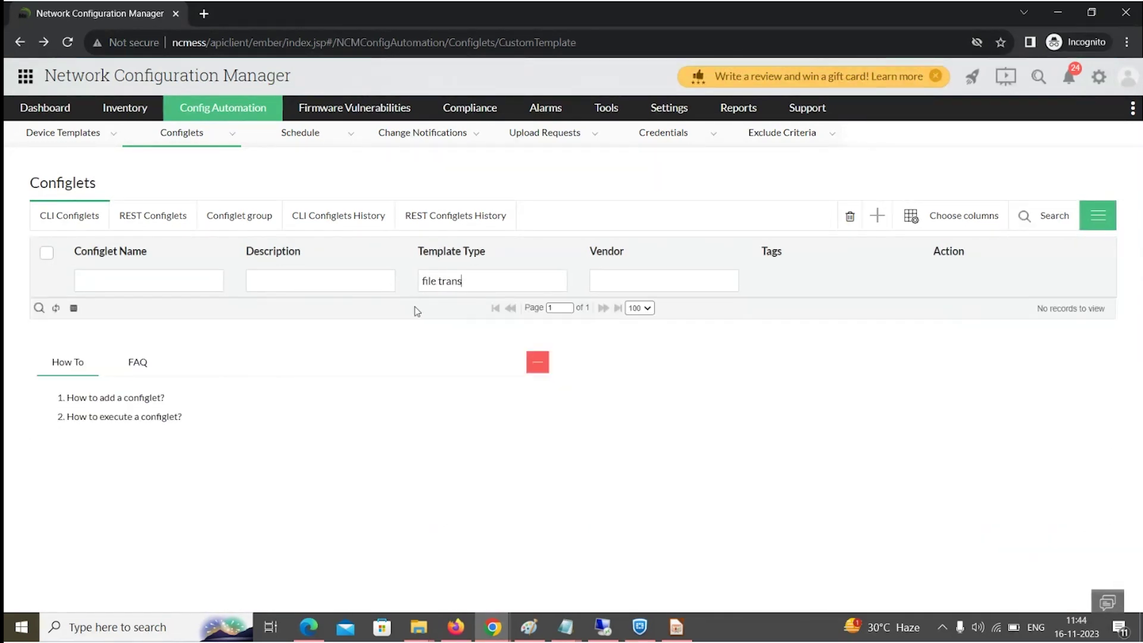
{"action": "key", "text": "BackSpace"}
{"action": "key", "text": "BackSpace"}
{"action": "key", "text": "BackSpace"}
{"action": "key", "text": "BackSpace"}
{"action": "key", "text": "BackSpace"}
{"action": "key", "text": "BackSpace"}
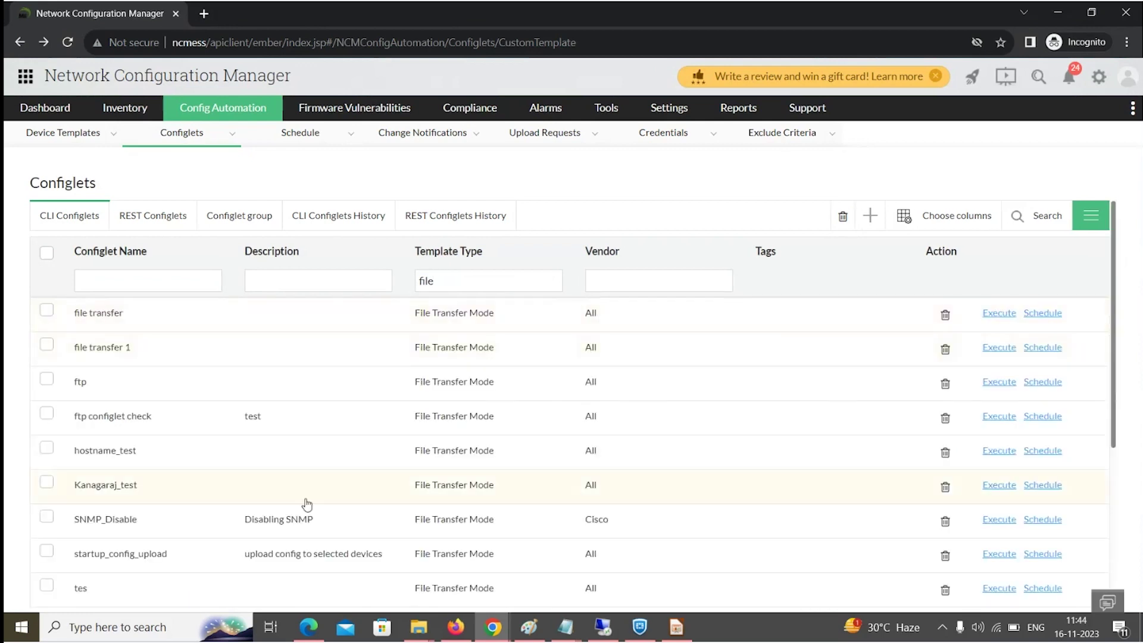
Inspect startup_config_upload's content without saving, then return to the slideshow.
{"action": "left_click", "coordinate": [143, 558]}
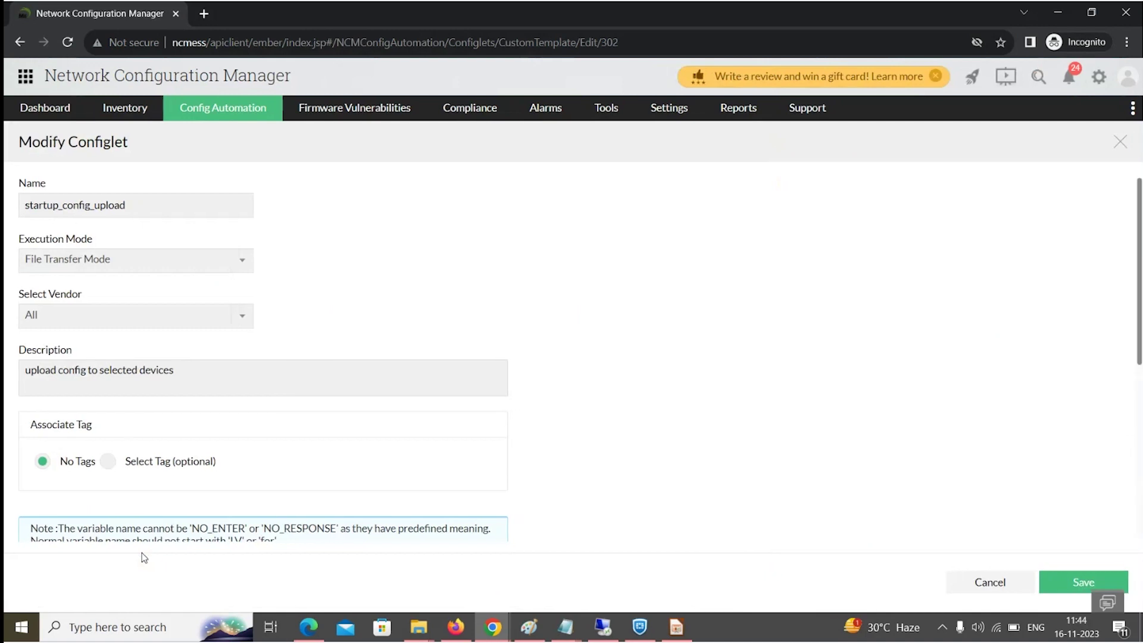
{"action": "scroll", "coordinate": [230, 491], "scroll_direction": "down", "scroll_amount": 3}
{"action": "scroll", "coordinate": [231, 491], "scroll_direction": "down", "scroll_amount": 5}
{"action": "left_click", "coordinate": [985, 583]}
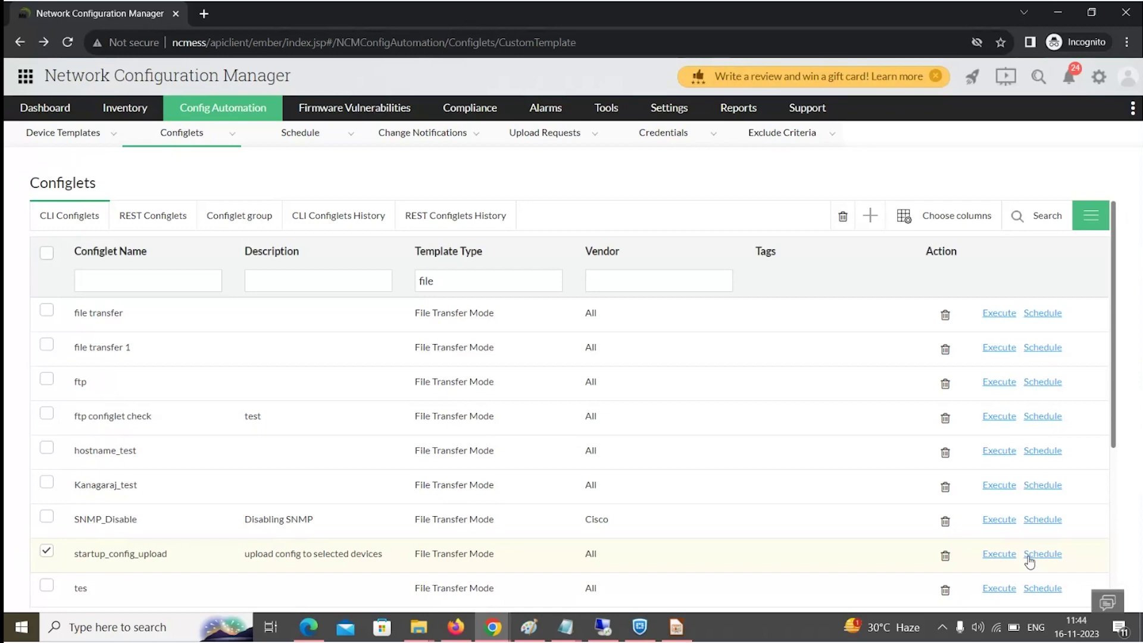
{"action": "key", "text": "alt+Tab"}
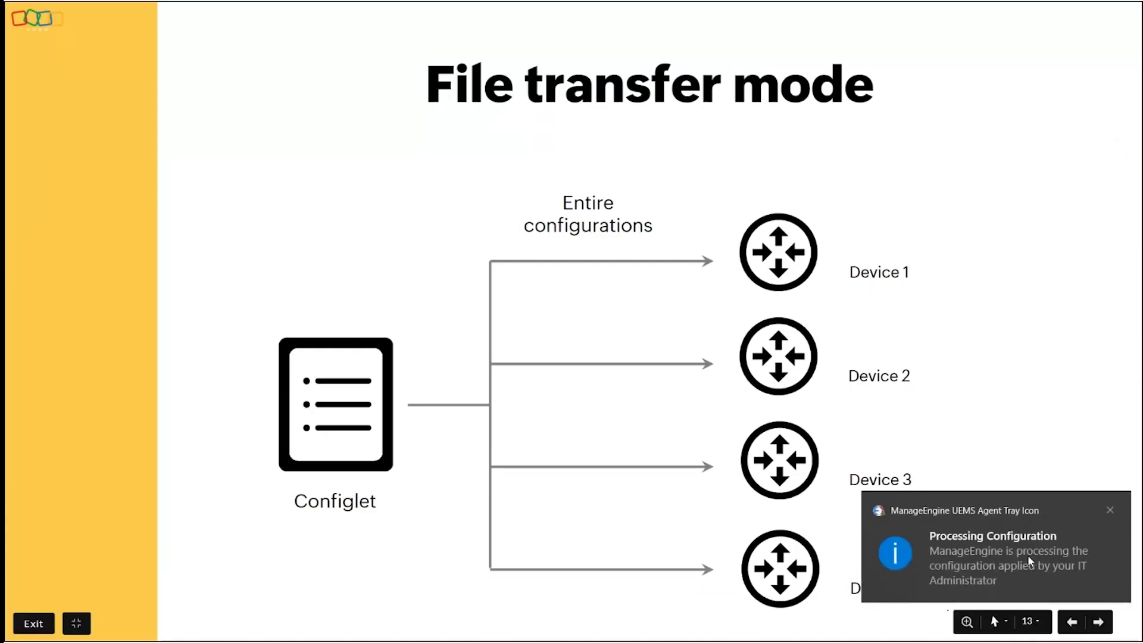
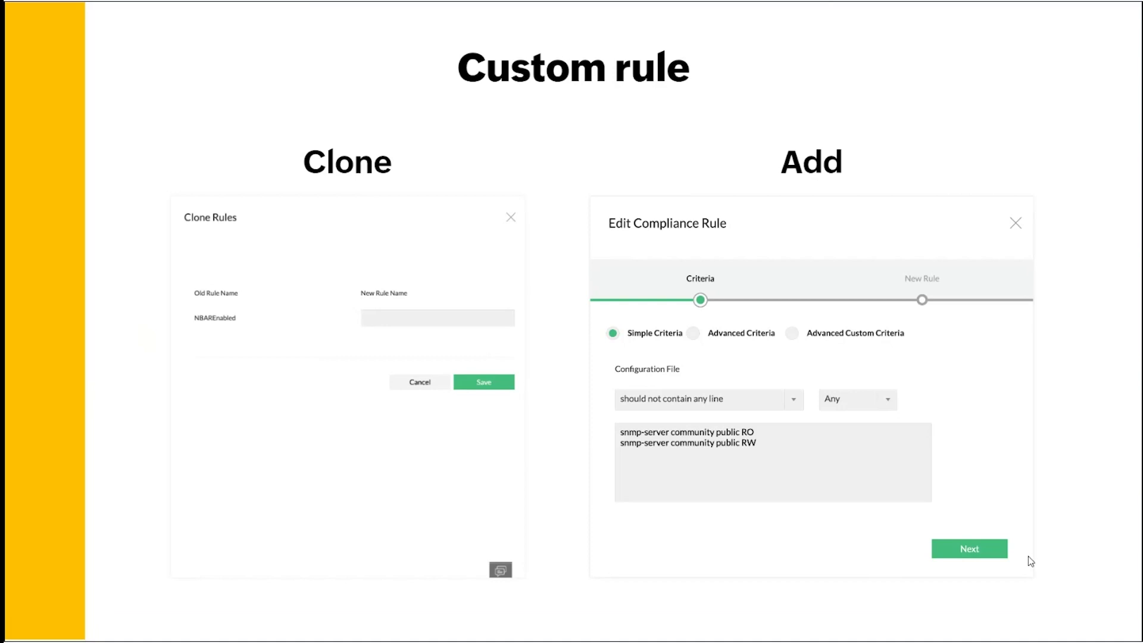
Advance the slideshow to the Simple criteria slide, then bring up the open-windows switcher.
{"action": "key", "text": "Right"}
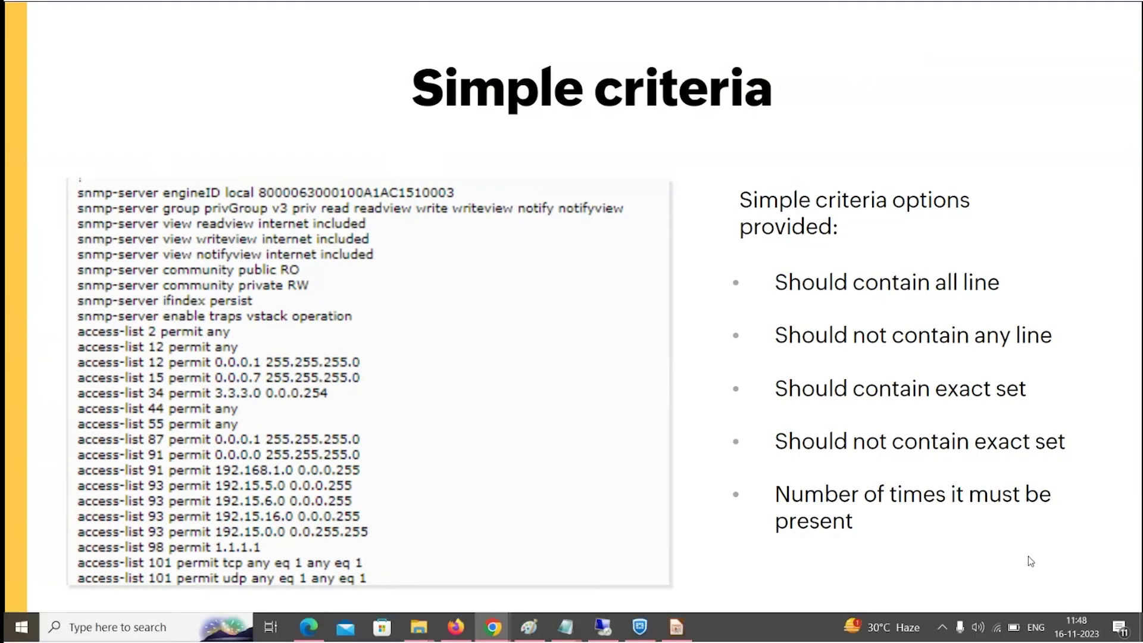
{"action": "key", "text": "alt+Tab"}
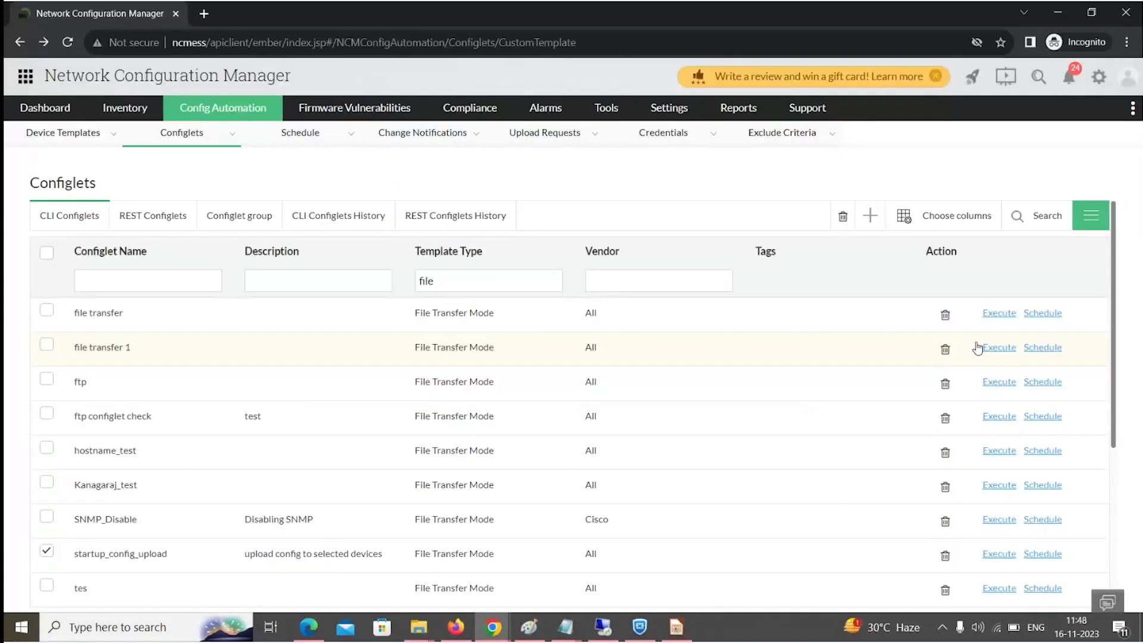
In Network Configuration Manager, search compliance policies for 'ios', 'hipaa' and 'sox'.
{"action": "left_click", "coordinate": [468, 111]}
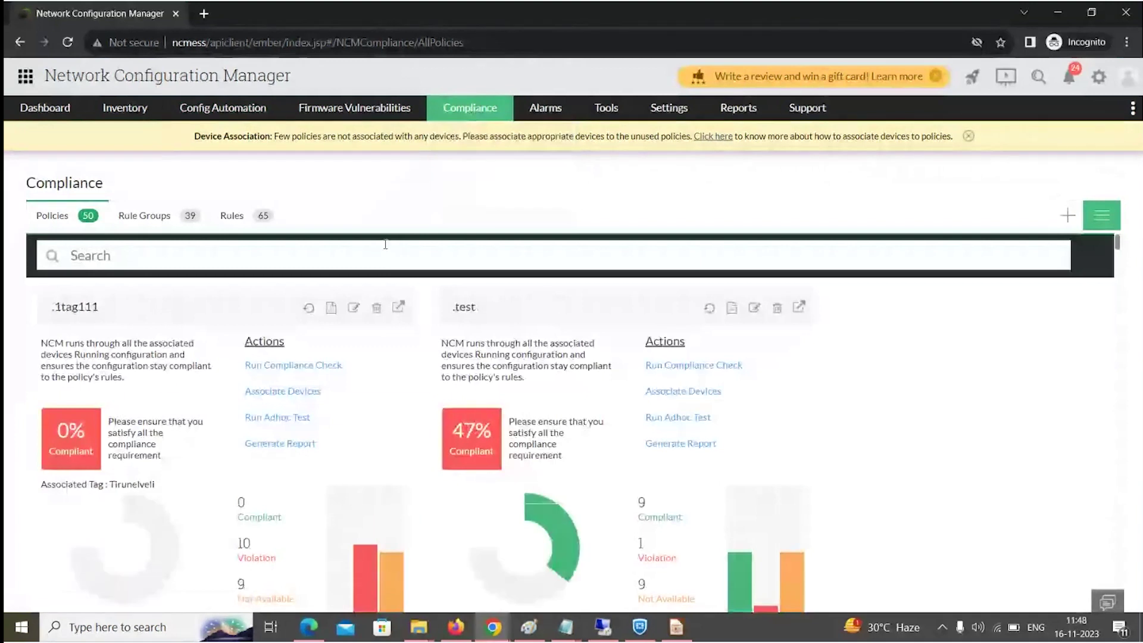
{"action": "left_click", "coordinate": [205, 250]}
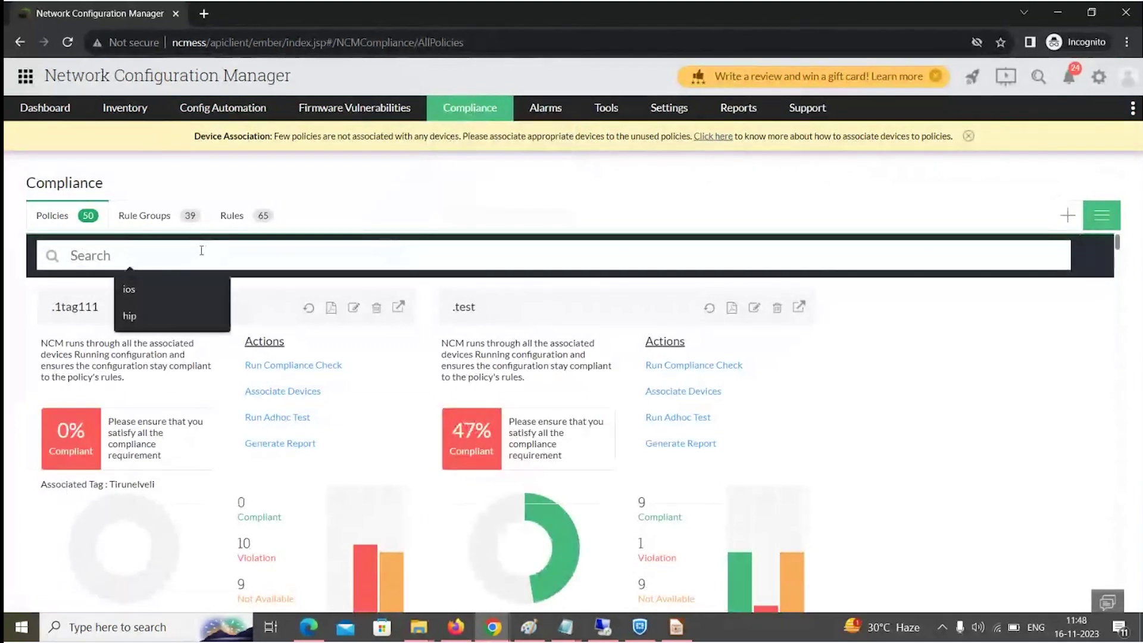
{"action": "type", "text": "ios"}
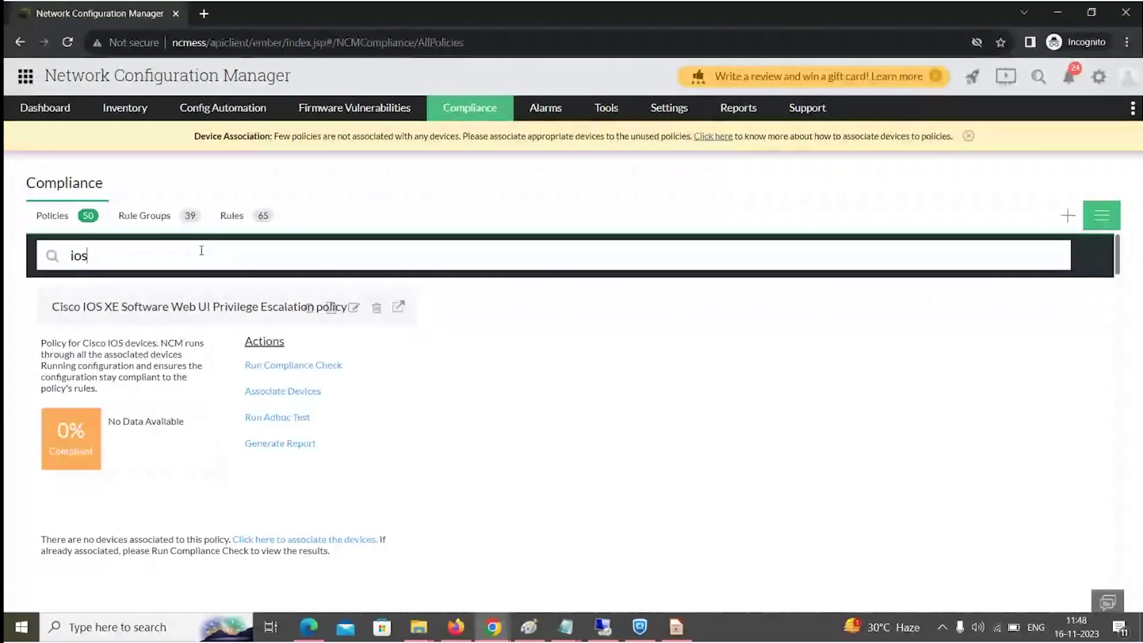
{"action": "key", "text": "BackSpace"}
{"action": "key", "text": "BackSpace"}
{"action": "key", "text": "BackSpace"}
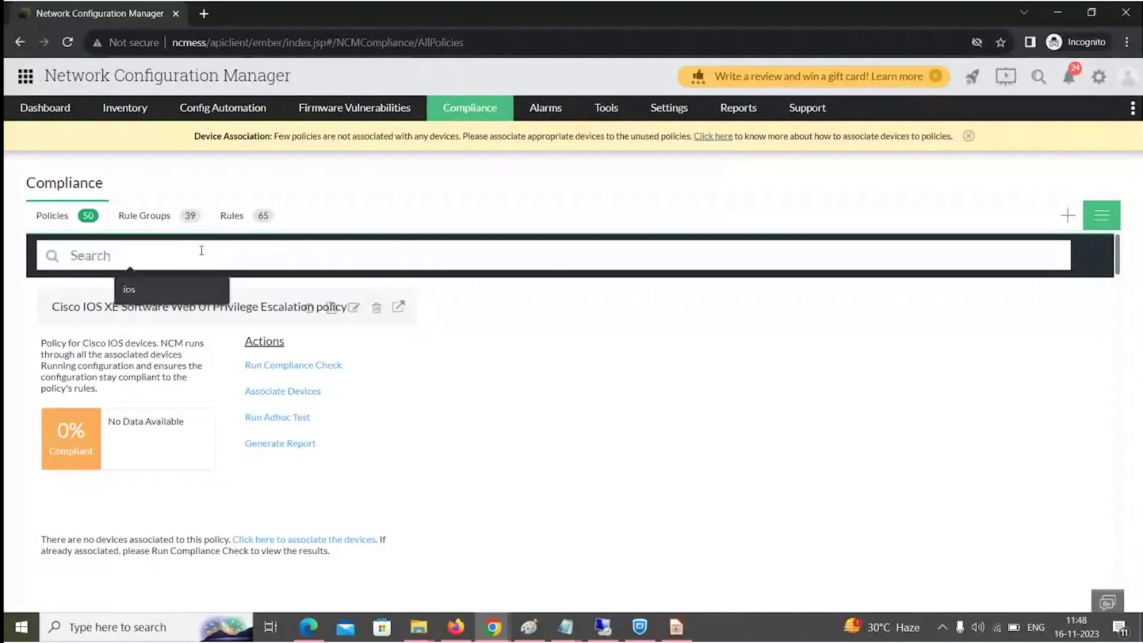
{"action": "type", "text": "hipaa"}
{"action": "key", "text": "BackSpace"}
{"action": "key", "text": "BackSpace"}
{"action": "key", "text": "BackSpace"}
{"action": "key", "text": "BackSpace"}
{"action": "key", "text": "BackSpace"}
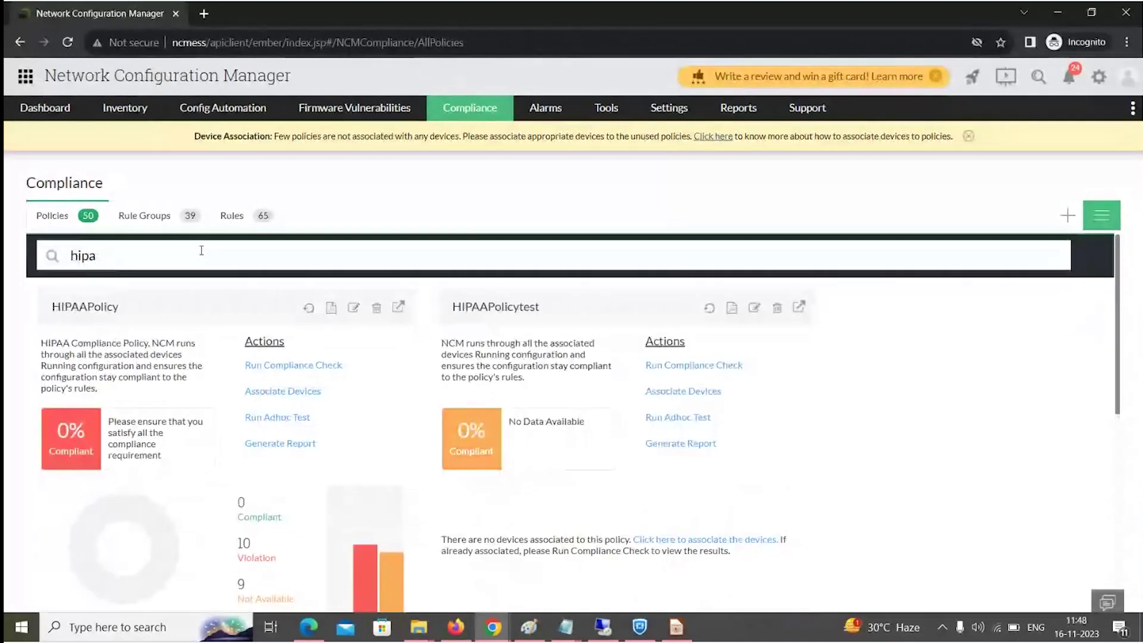
{"action": "type", "text": "sox"}
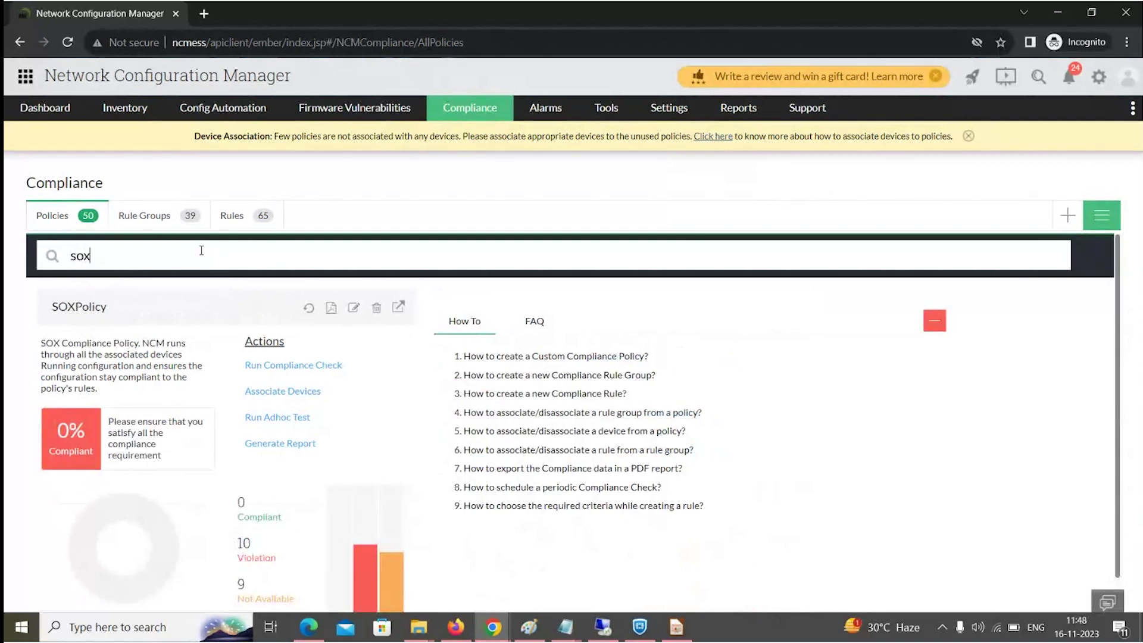
Filter the compliance rules by name 'no' and open NoConsoleLogging for editing.
{"action": "left_click", "coordinate": [245, 219]}
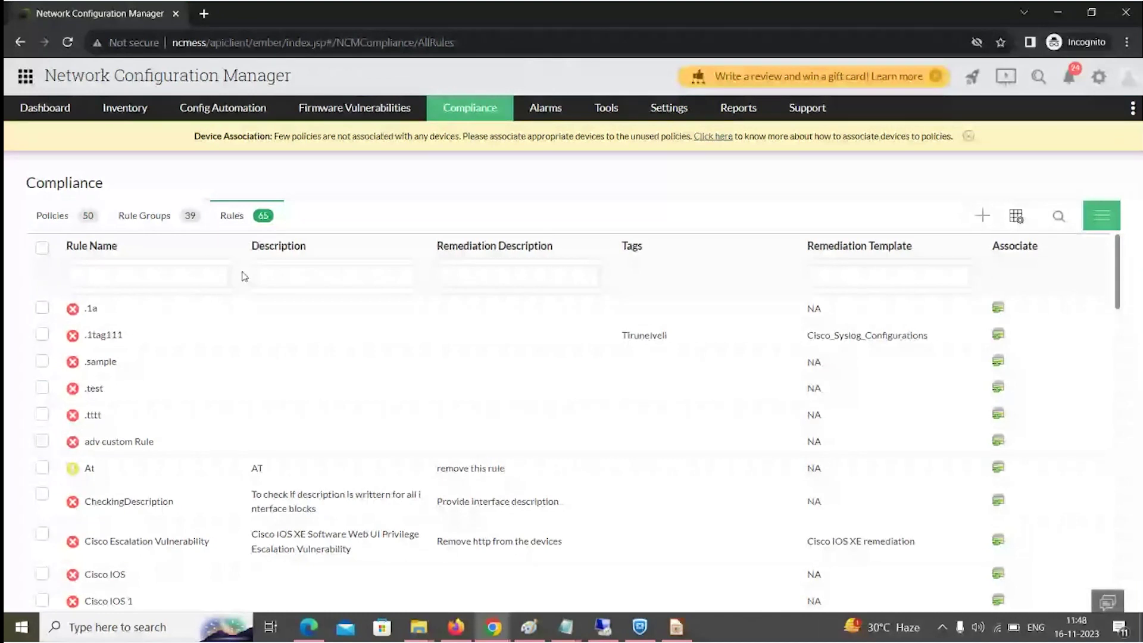
{"action": "scroll", "coordinate": [240, 343], "scroll_direction": "down", "scroll_amount": 4}
{"action": "scroll", "coordinate": [241, 343], "scroll_direction": "up", "scroll_amount": 4}
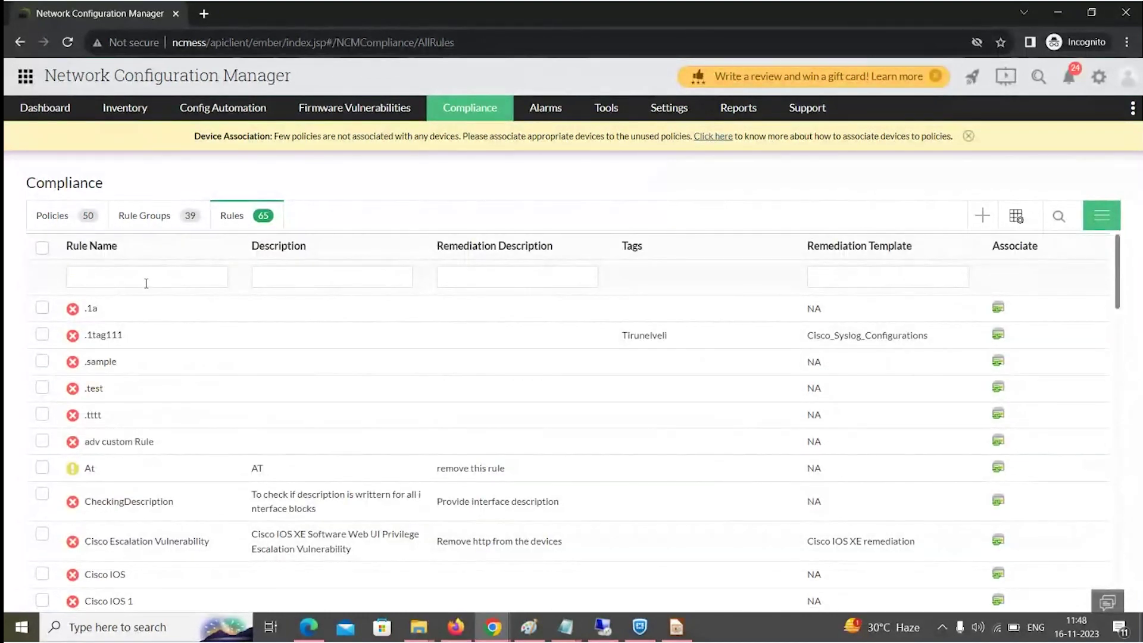
{"action": "left_click", "coordinate": [143, 278]}
{"action": "type", "text": "no"}
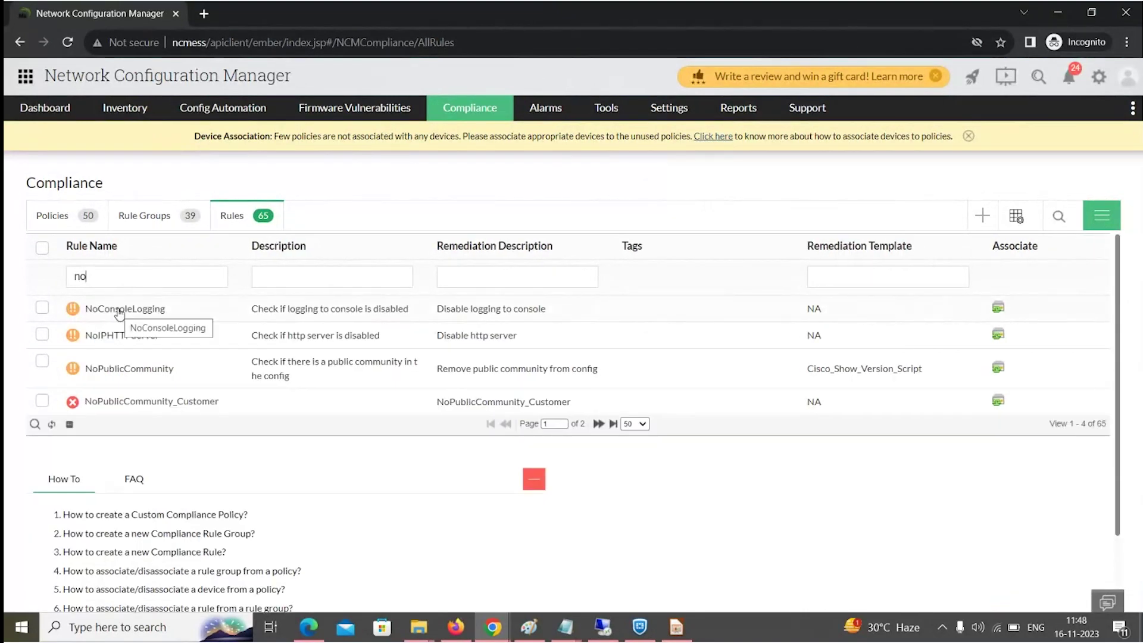
{"action": "left_click", "coordinate": [119, 310]}
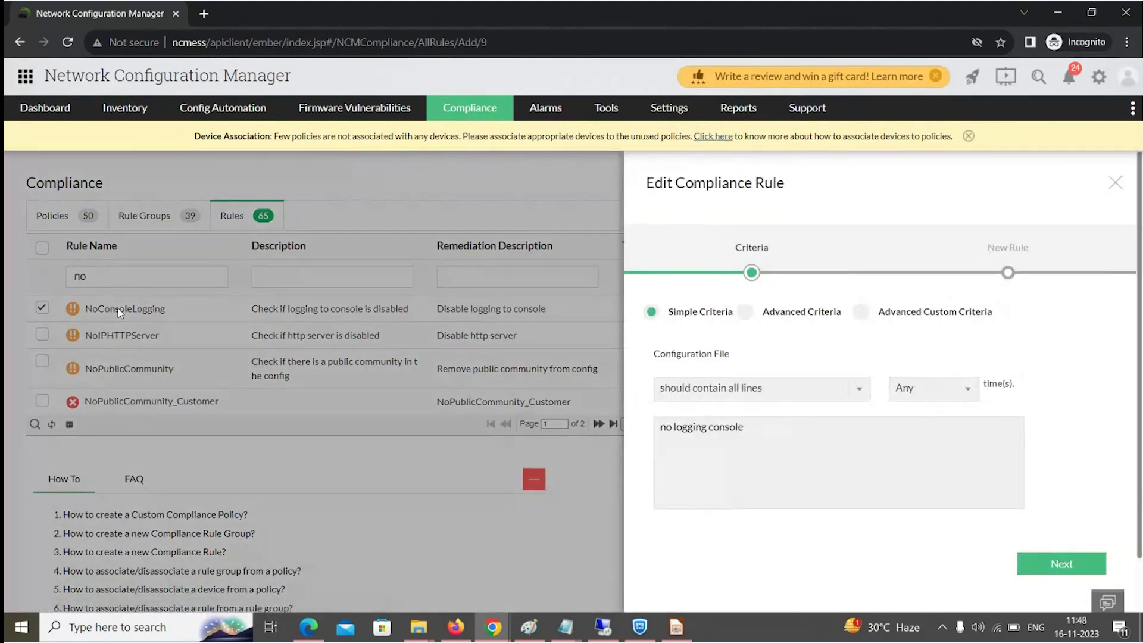
Review the 'no logging console' criterion, keeping 'should contain all lines' and times 'Any'.
{"action": "left_click_drag", "start_coordinate": [763, 430], "coordinate": [649, 424]}
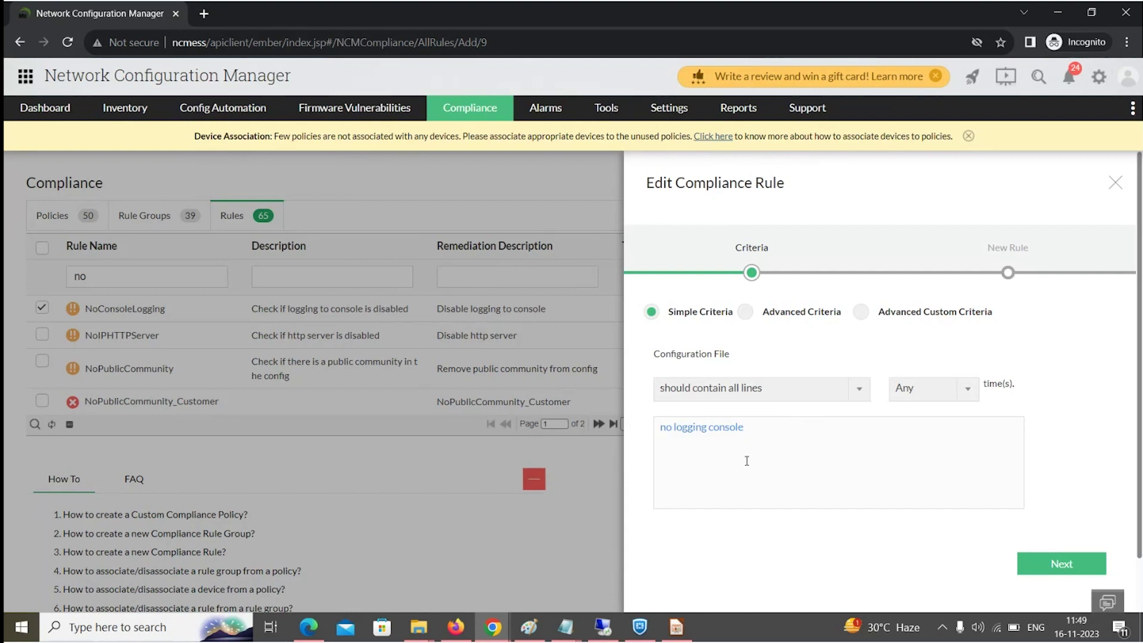
{"action": "left_click", "coordinate": [733, 398]}
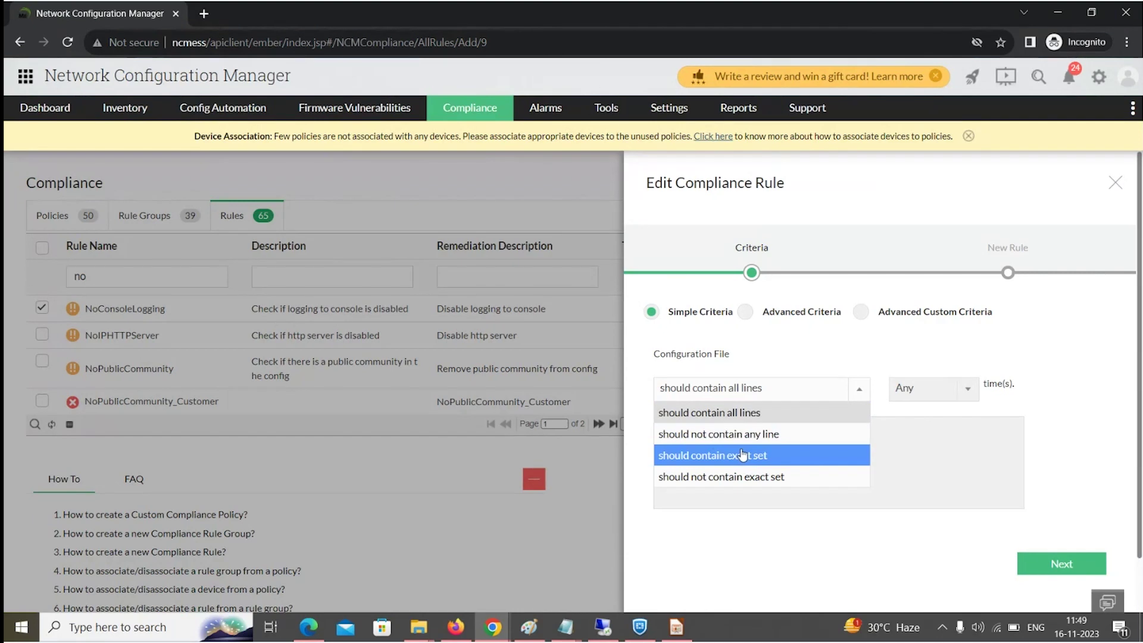
{"action": "left_click", "coordinate": [745, 420]}
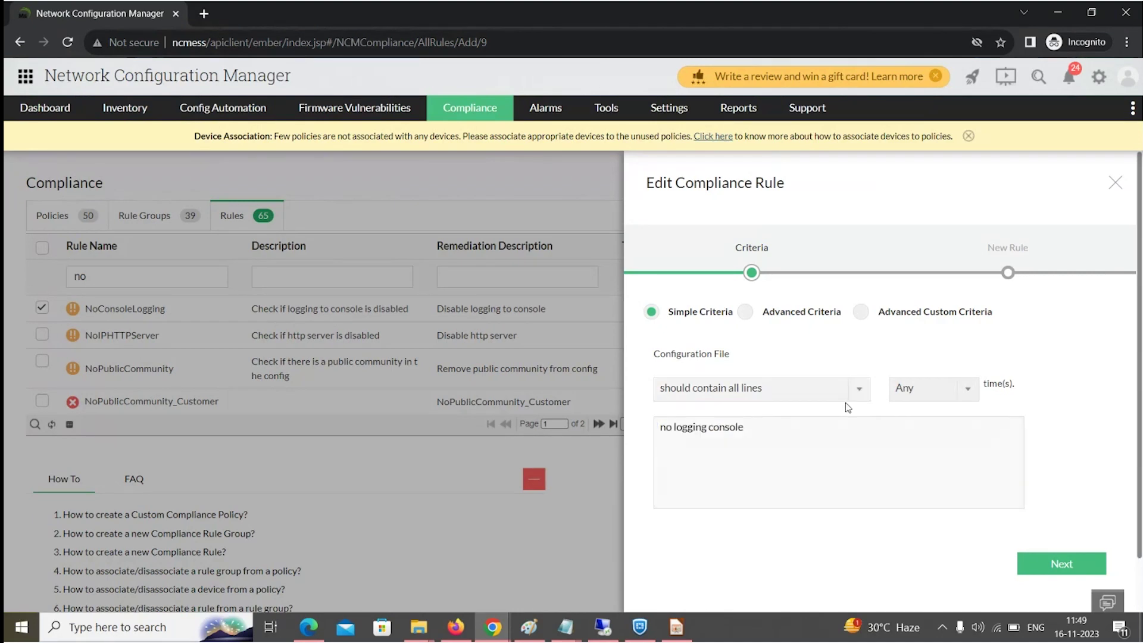
{"action": "left_click", "coordinate": [910, 396]}
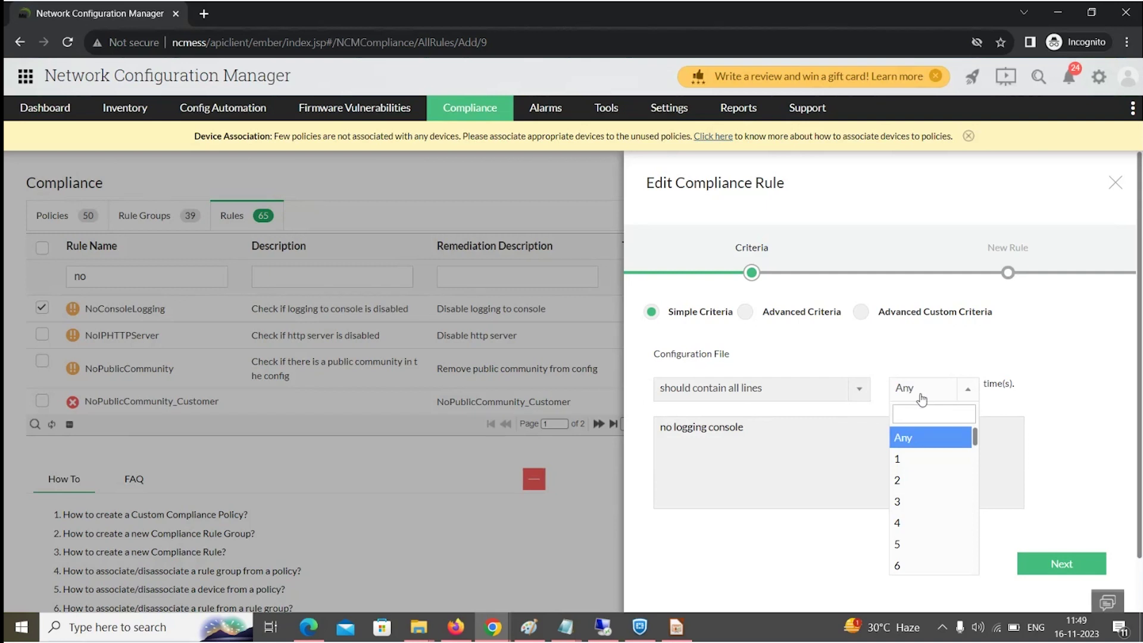
{"action": "left_click", "coordinate": [922, 399]}
{"action": "left_click_drag", "start_coordinate": [745, 426], "coordinate": [571, 402]}
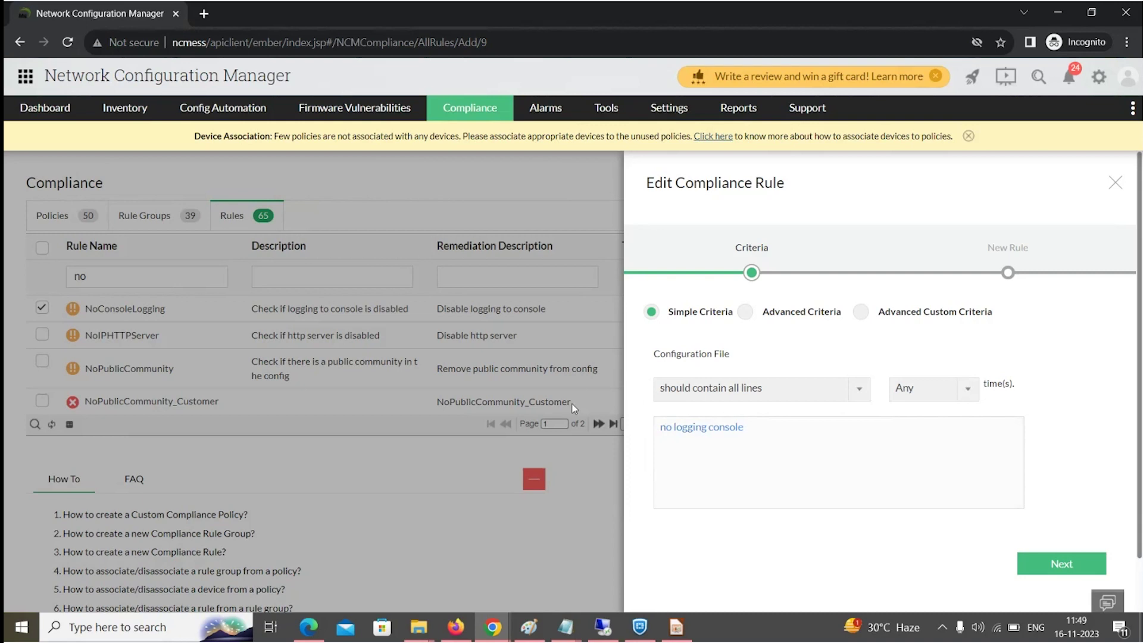
Continue to the rule details step and inspect the Rule Name and Description fields.
{"action": "left_click", "coordinate": [1056, 570]}
{"action": "left_click", "coordinate": [731, 334]}
{"action": "left_click", "coordinate": [904, 338]}
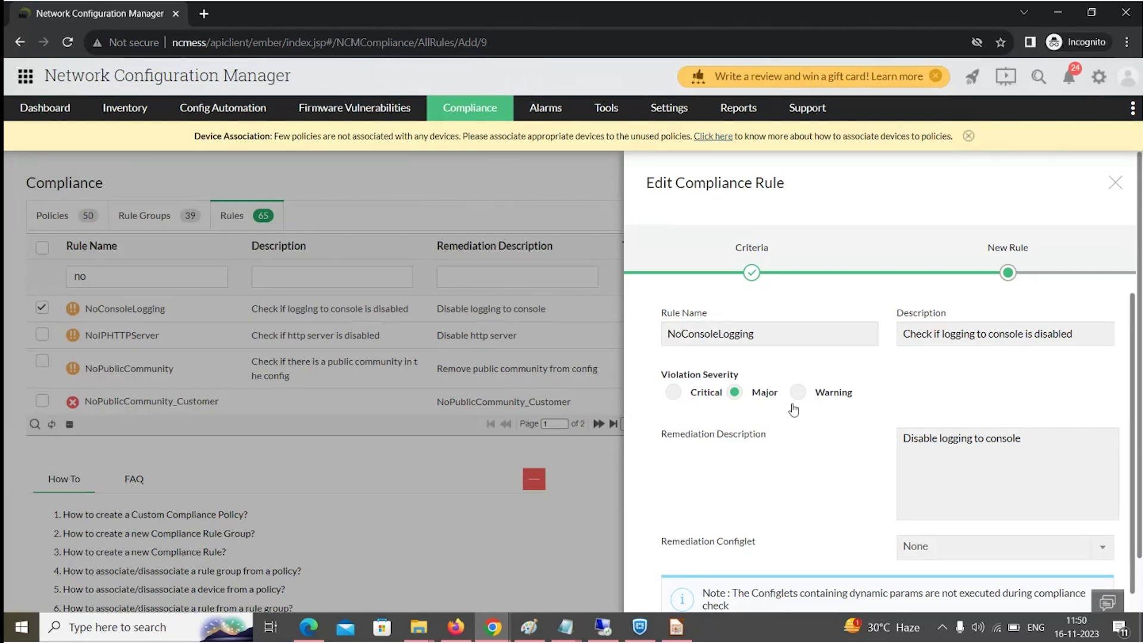
Try Cisco_Syslog_Configurations as remediation configlet, then close the editor without saving.
{"action": "scroll", "coordinate": [802, 429], "scroll_direction": "down", "scroll_amount": 1}
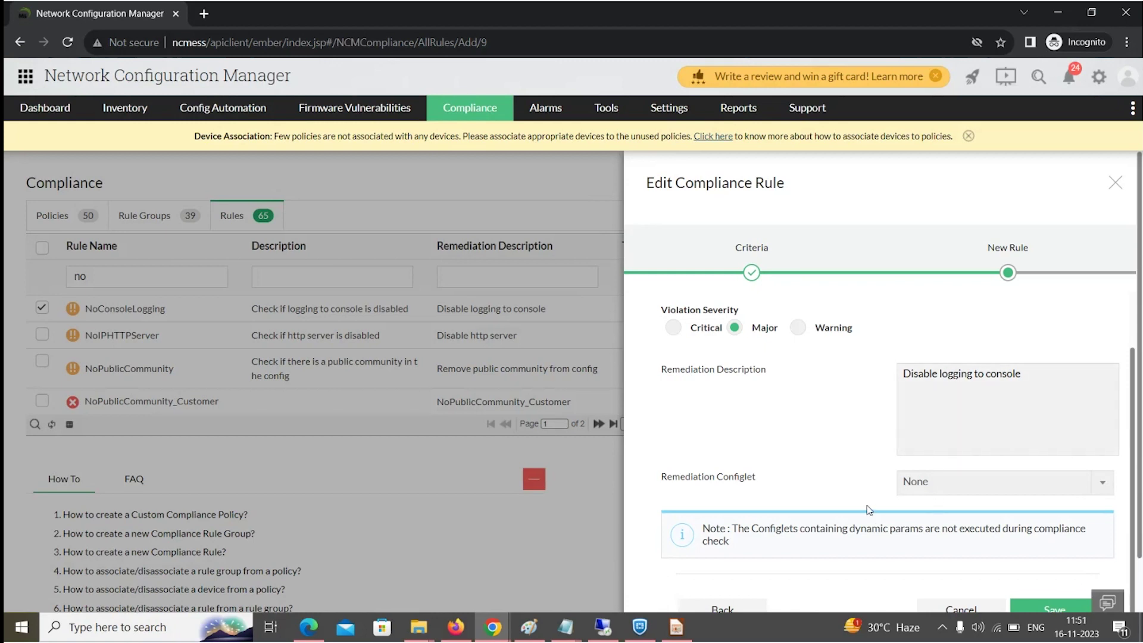
{"action": "left_click", "coordinate": [906, 481]}
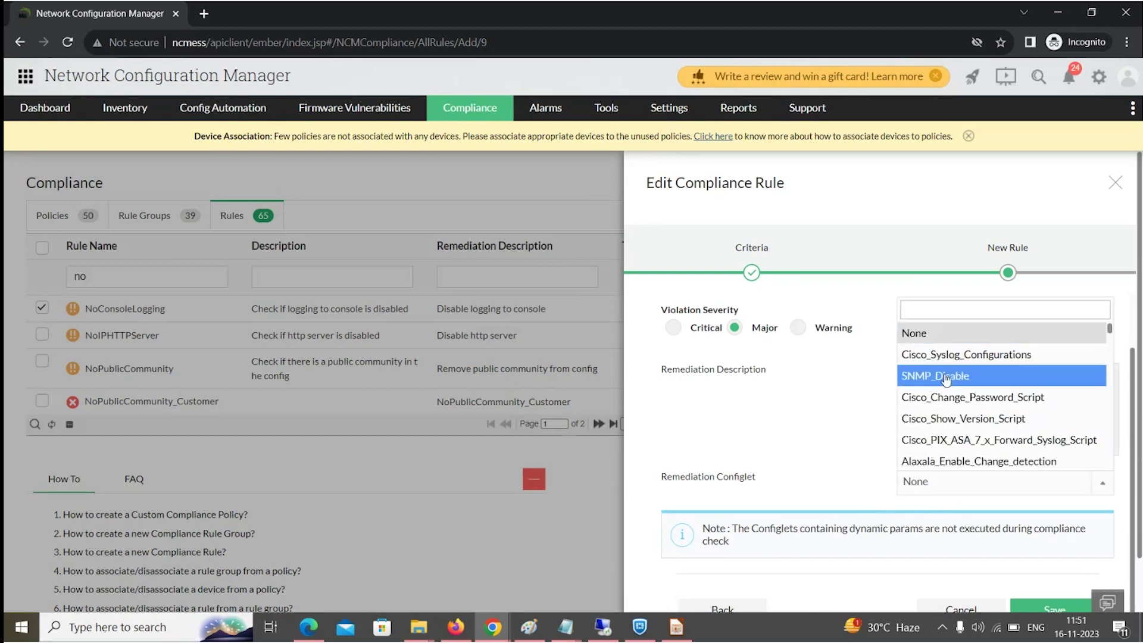
{"action": "left_click", "coordinate": [943, 355]}
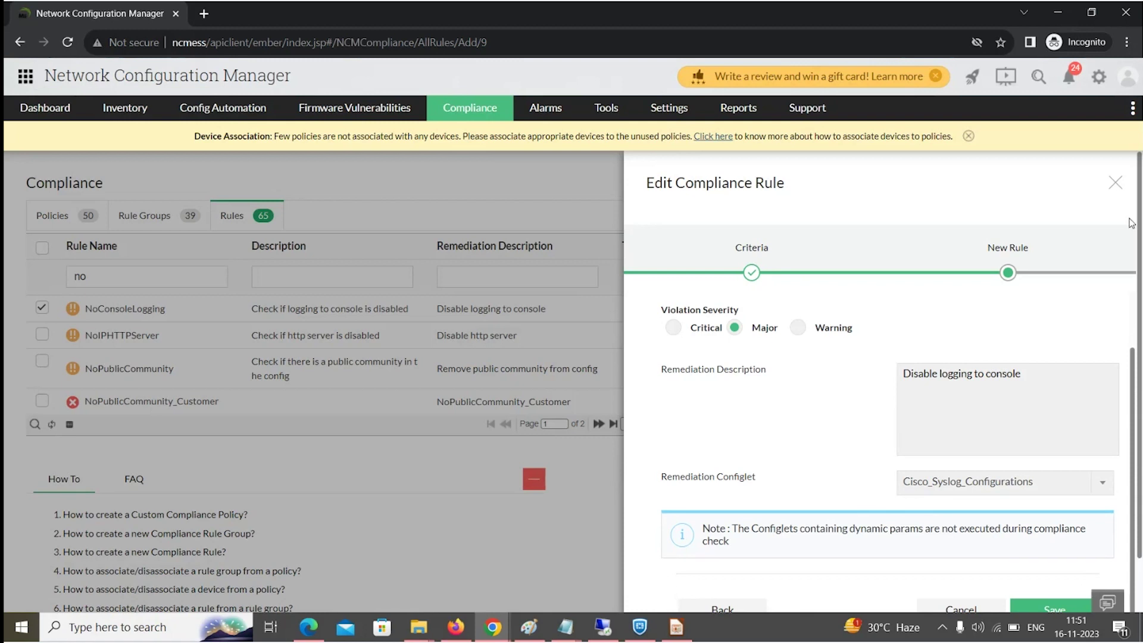
{"action": "left_click", "coordinate": [1115, 183]}
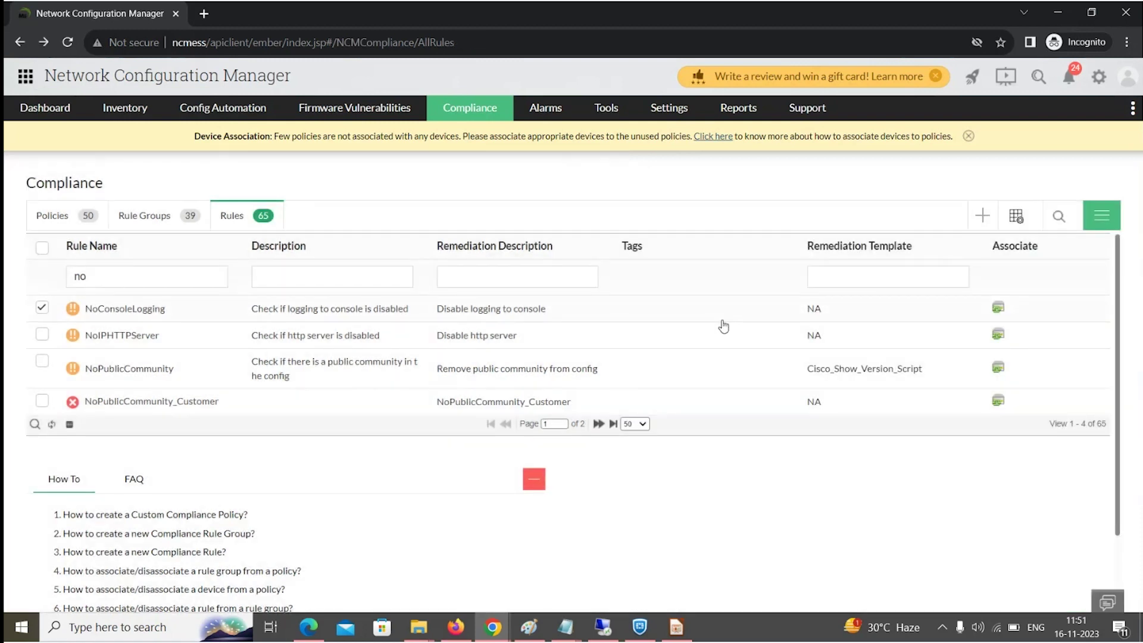
Return to the slideshow and advance to the Advanced criteria slide.
{"action": "key", "text": "alt+Tab"}
{"action": "key", "text": "Right"}
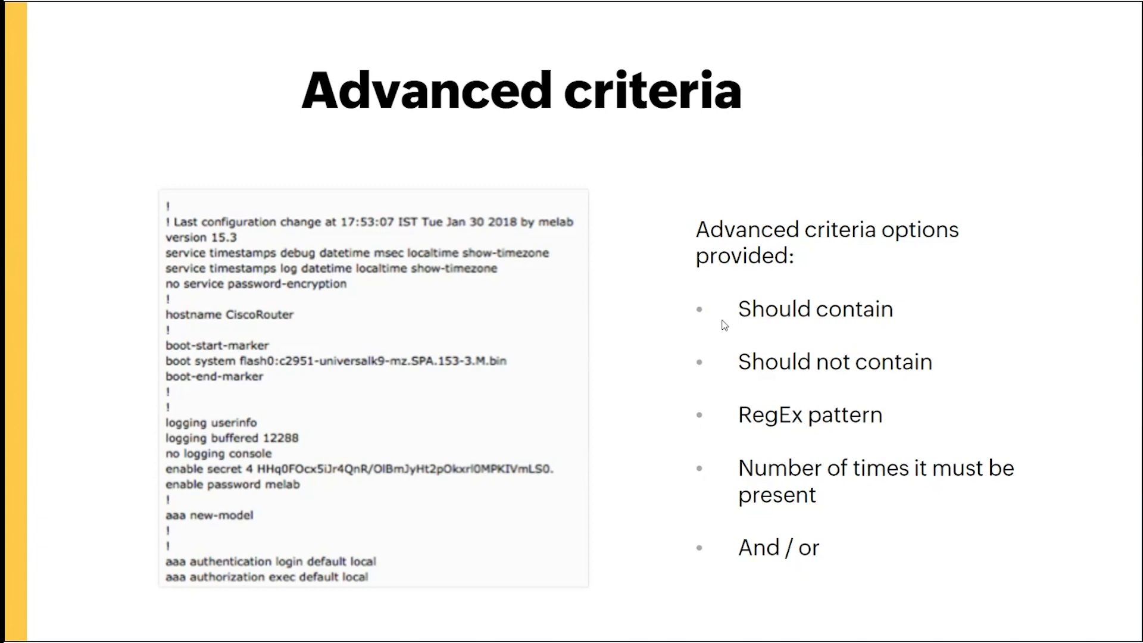
Back in the browser, filter rules by 'enab' and open EnableSecretConfigured.
{"action": "key", "text": "alt+Tab"}
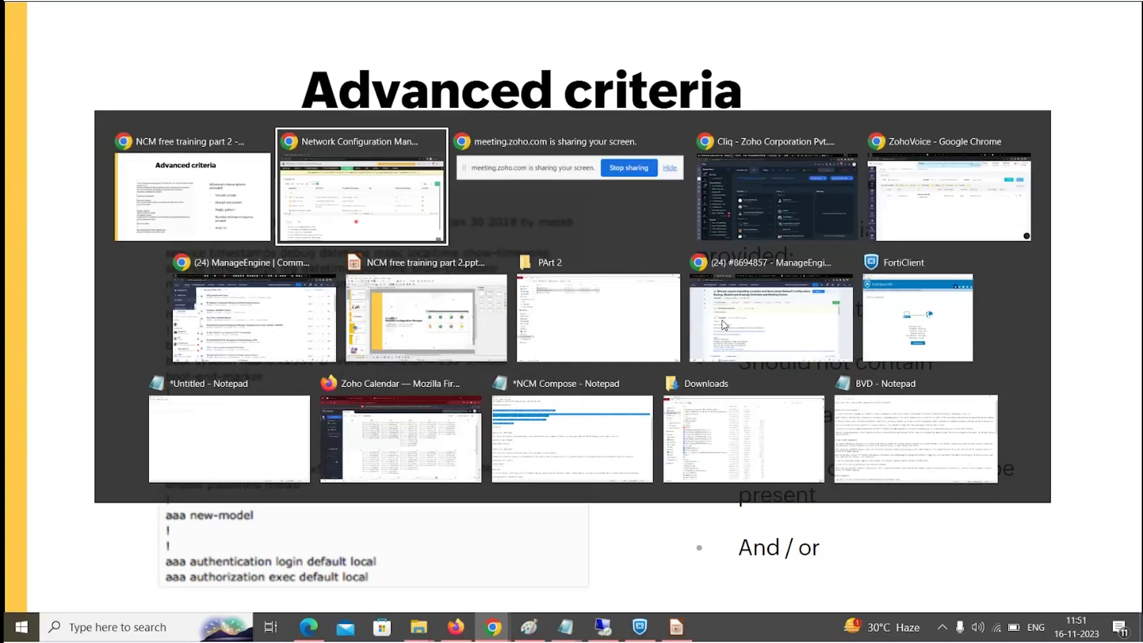
{"action": "key", "text": "BackSpace"}
{"action": "key", "text": "BackSpace"}
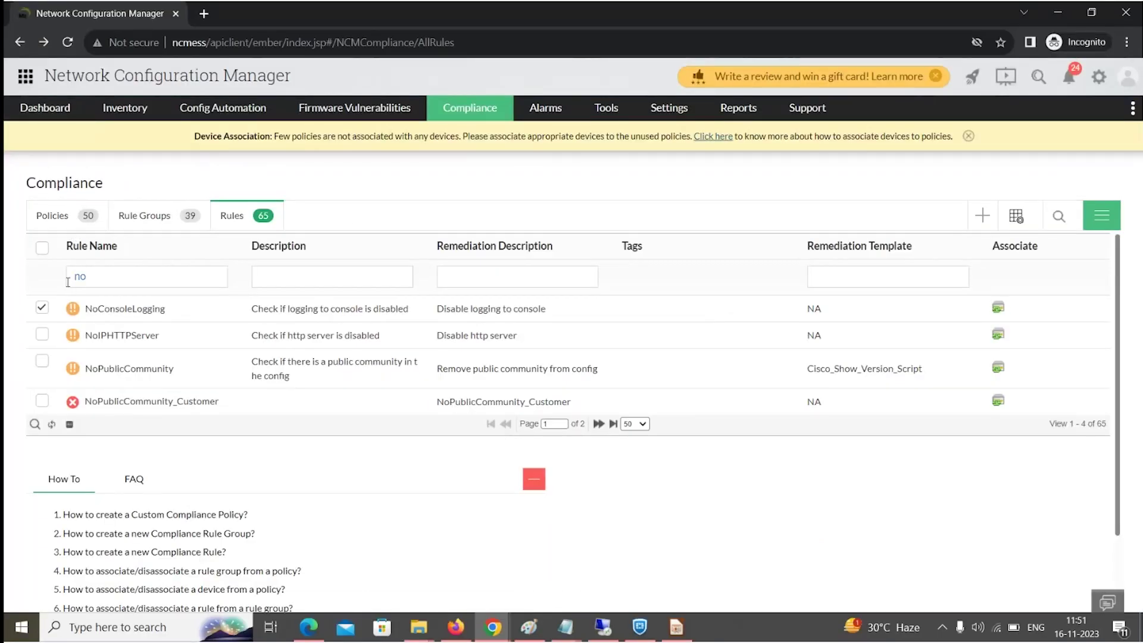
{"action": "type", "text": "enab"}
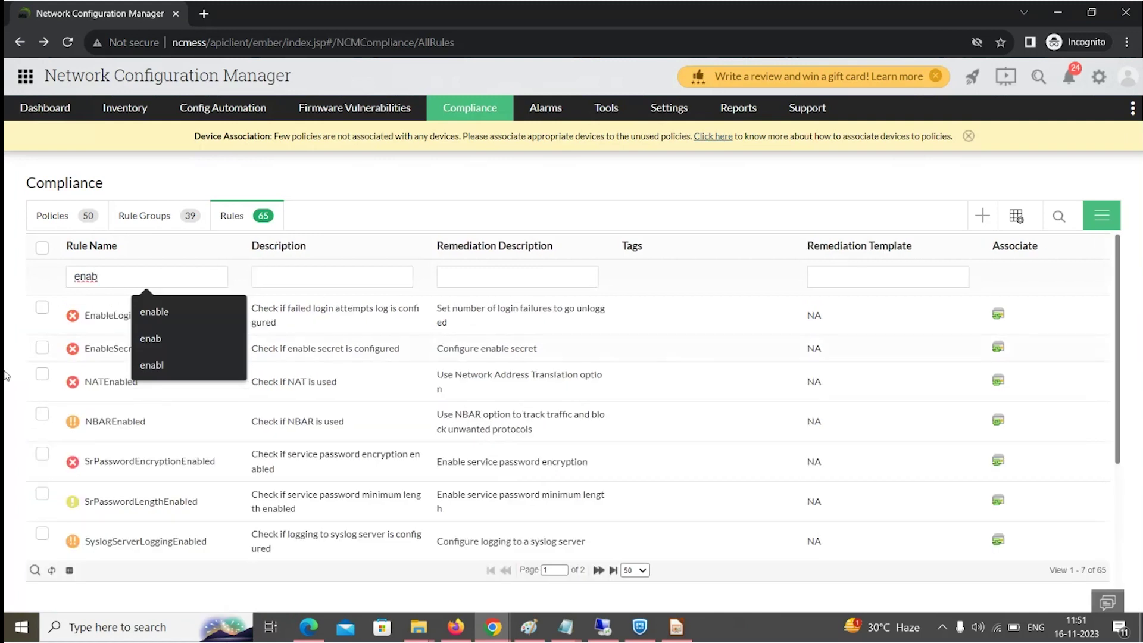
{"action": "left_click", "coordinate": [107, 353]}
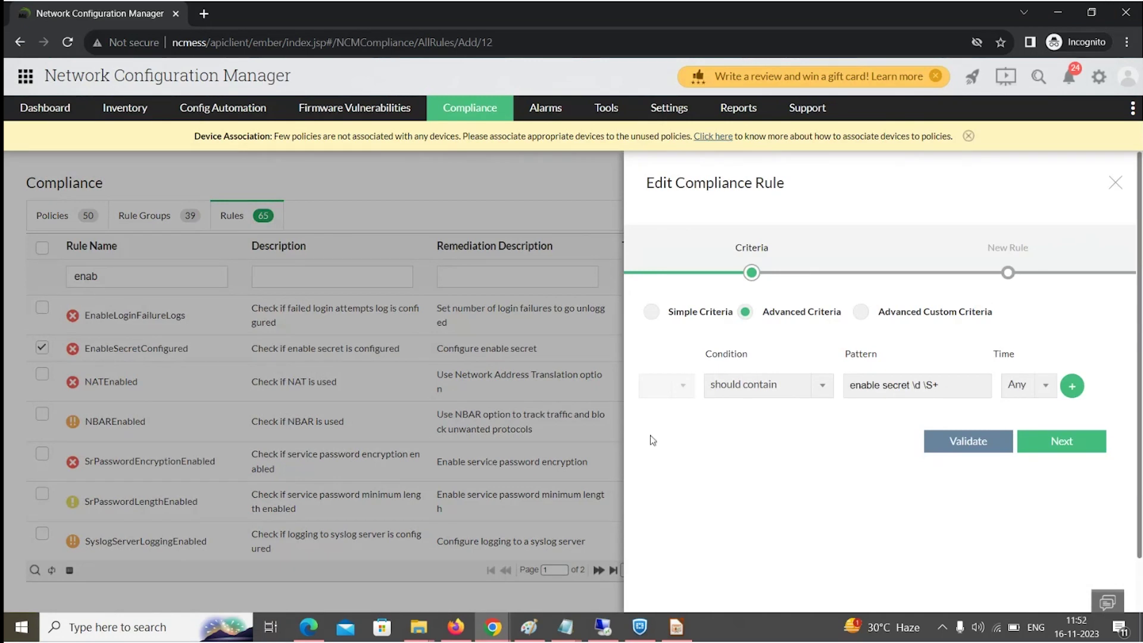
Keep 'should contain' and add a second criteria row joined with 'and'.
{"action": "left_click", "coordinate": [757, 390]}
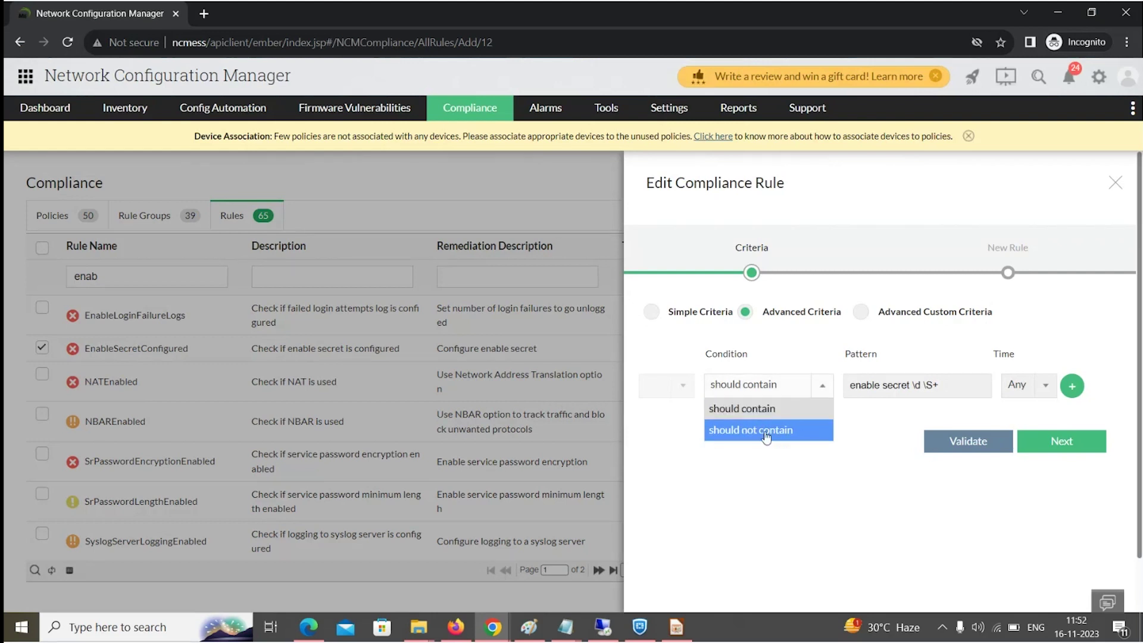
{"action": "left_click", "coordinate": [768, 411]}
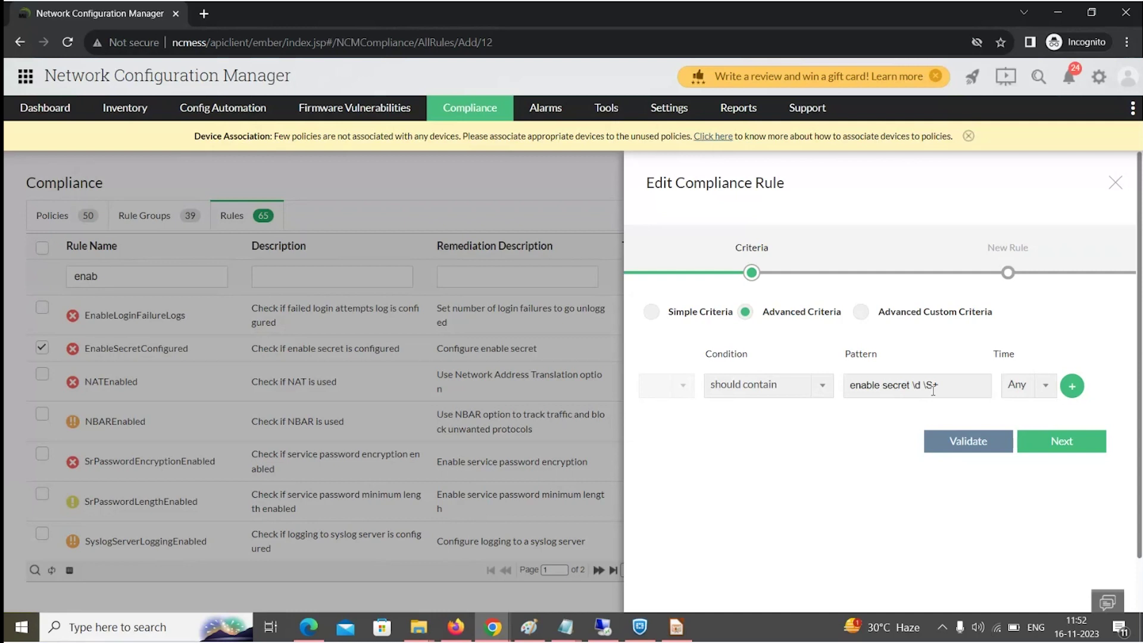
{"action": "left_click", "coordinate": [1077, 393]}
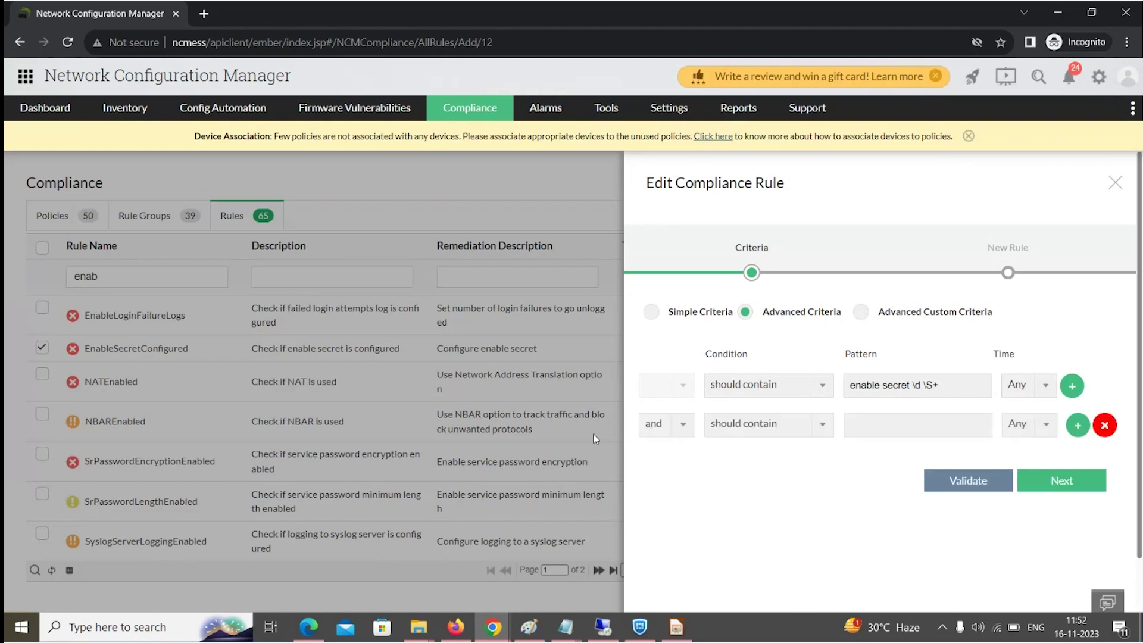
{"action": "left_click", "coordinate": [661, 429]}
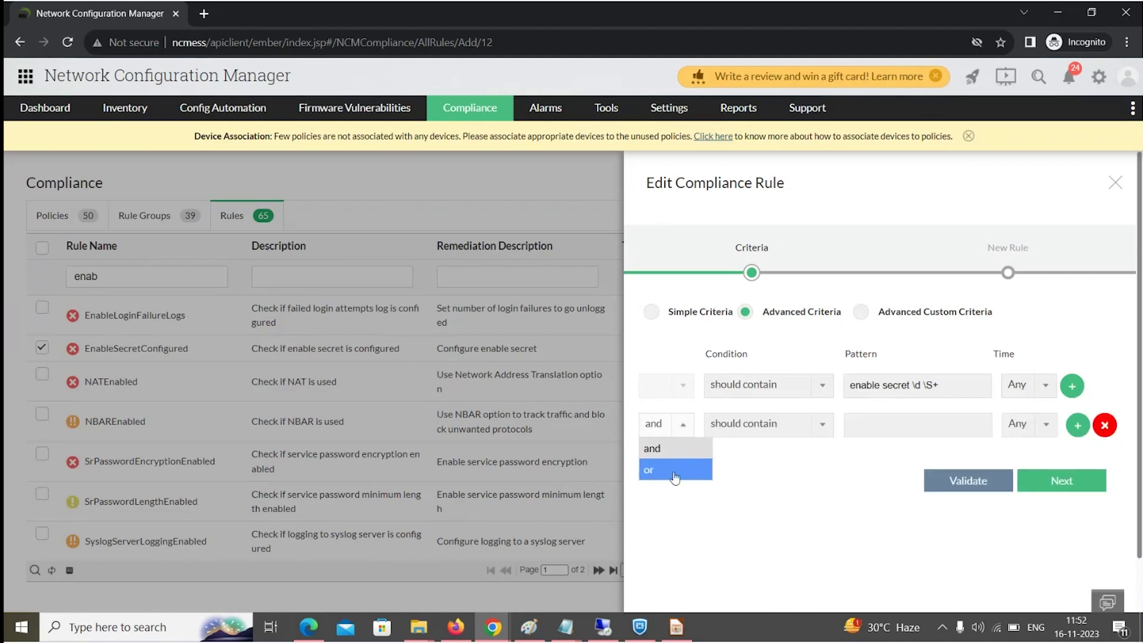
{"action": "left_click", "coordinate": [736, 526]}
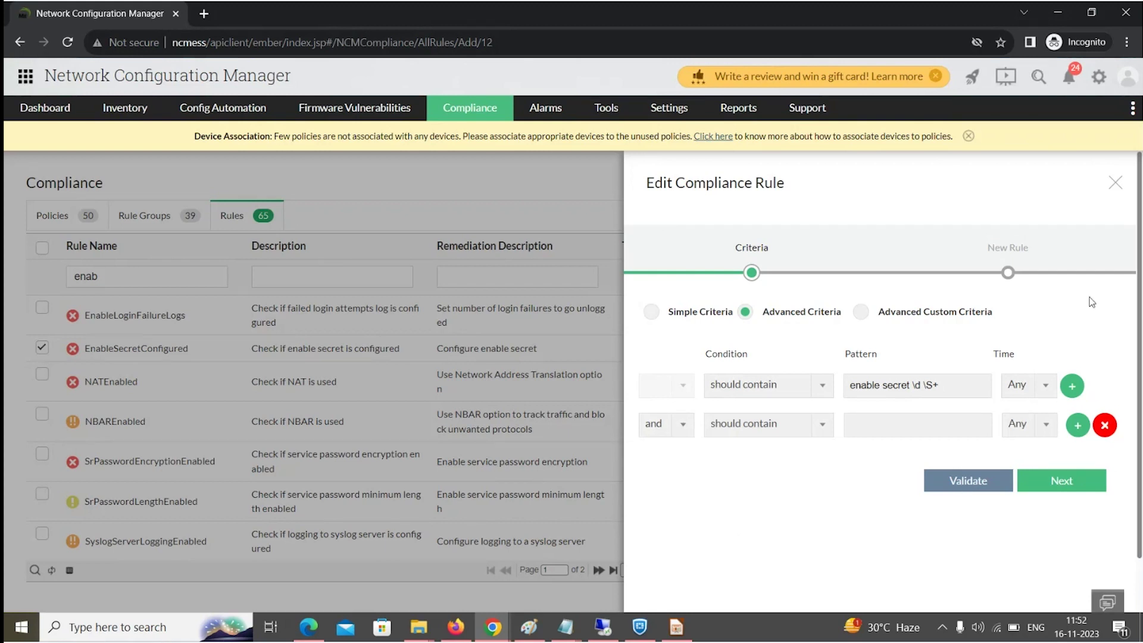
Close the rule editor, show the Advanced custom criteria slide, then return to the rules list.
{"action": "left_click", "coordinate": [1116, 183]}
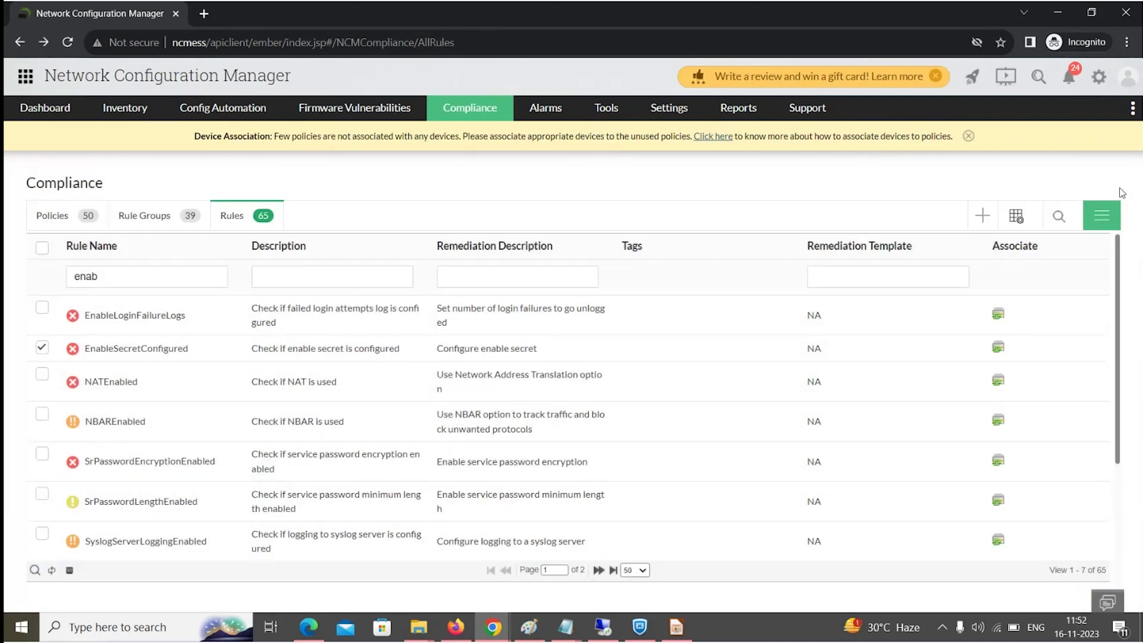
{"action": "key", "text": "alt+Tab"}
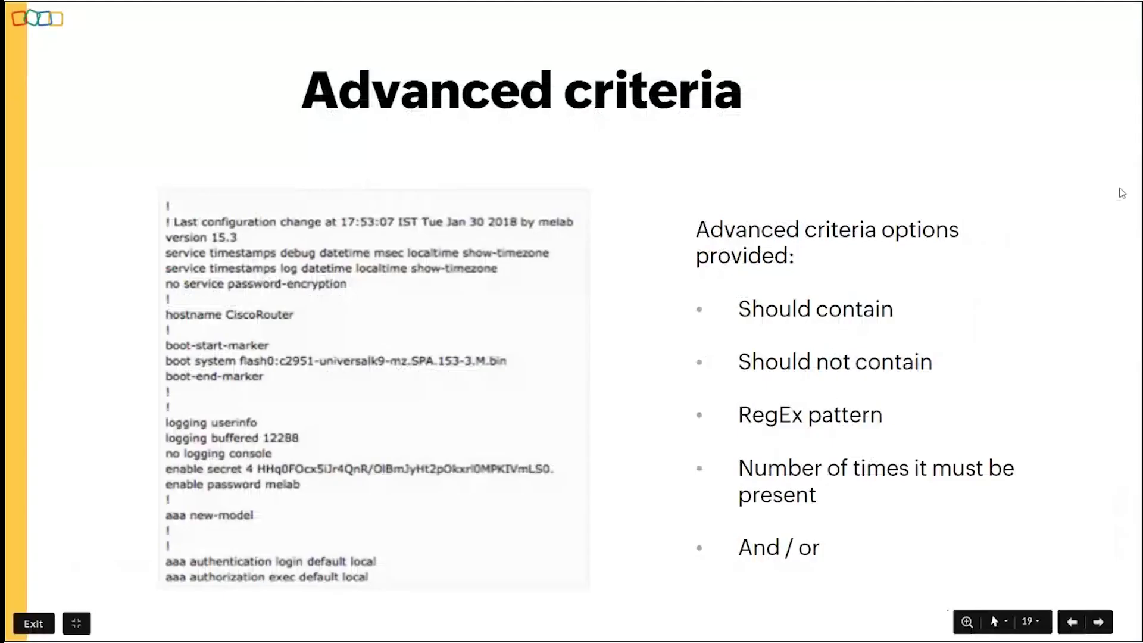
{"action": "key", "text": "Right"}
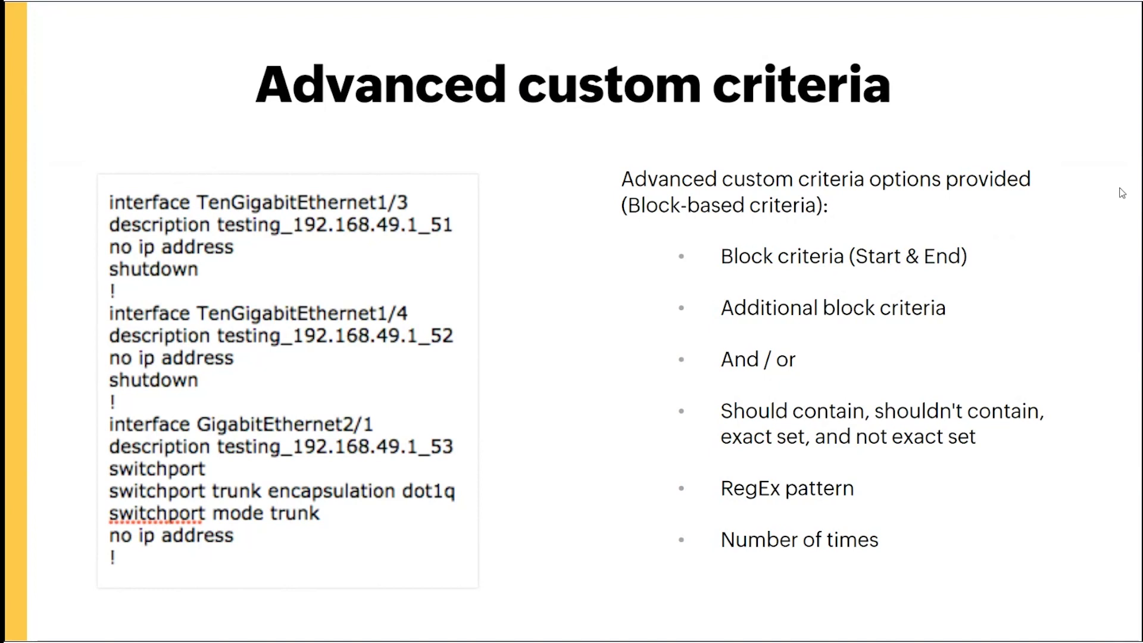
{"action": "key", "text": "alt+Tab"}
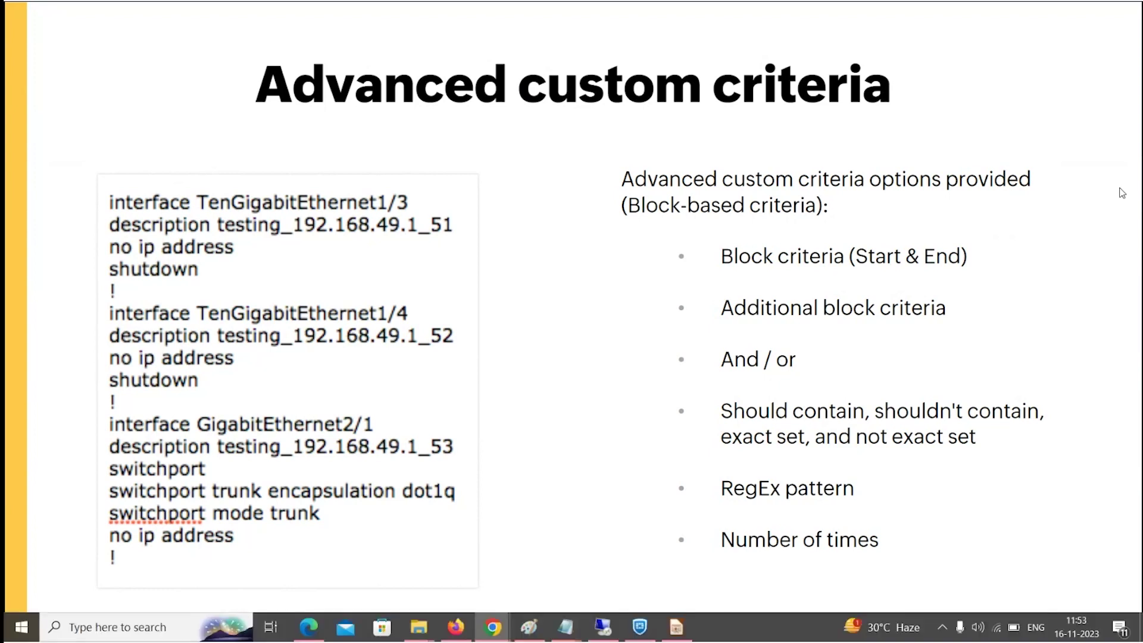
{"action": "key", "text": "BackSpace"}
{"action": "key", "text": "BackSpace"}
{"action": "key", "text": "BackSpace"}
{"action": "key", "text": "BackSpace"}
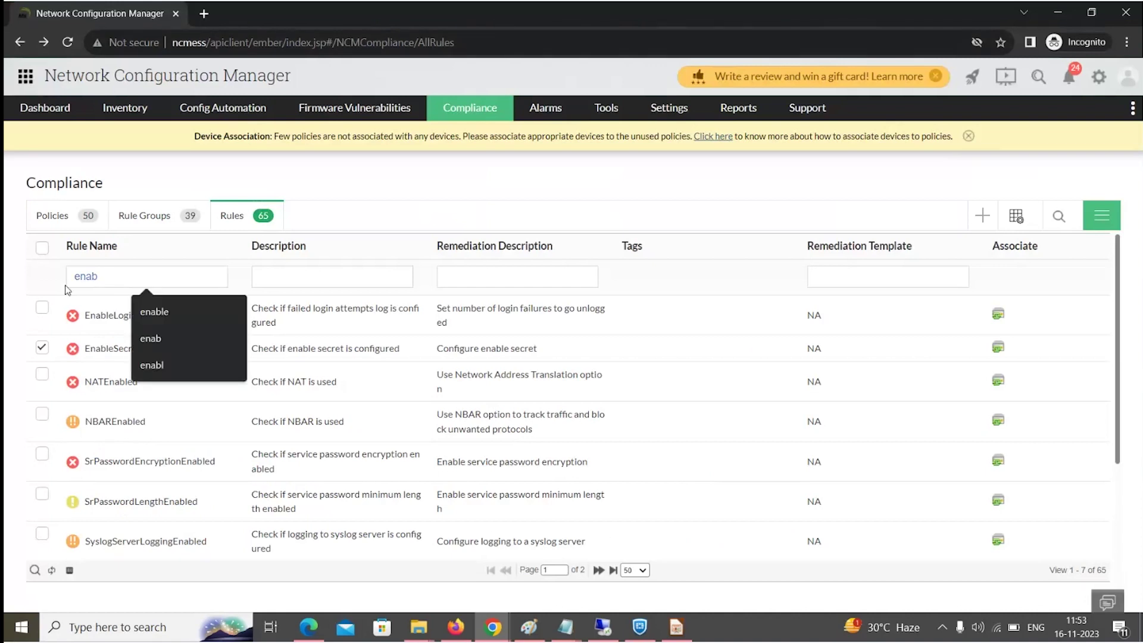
Filter rules by 'checkin', open CheckingDescription, and highlight its block end and 'shutdown' criterion.
{"action": "type", "text": "checkin"}
{"action": "key", "text": "Return"}
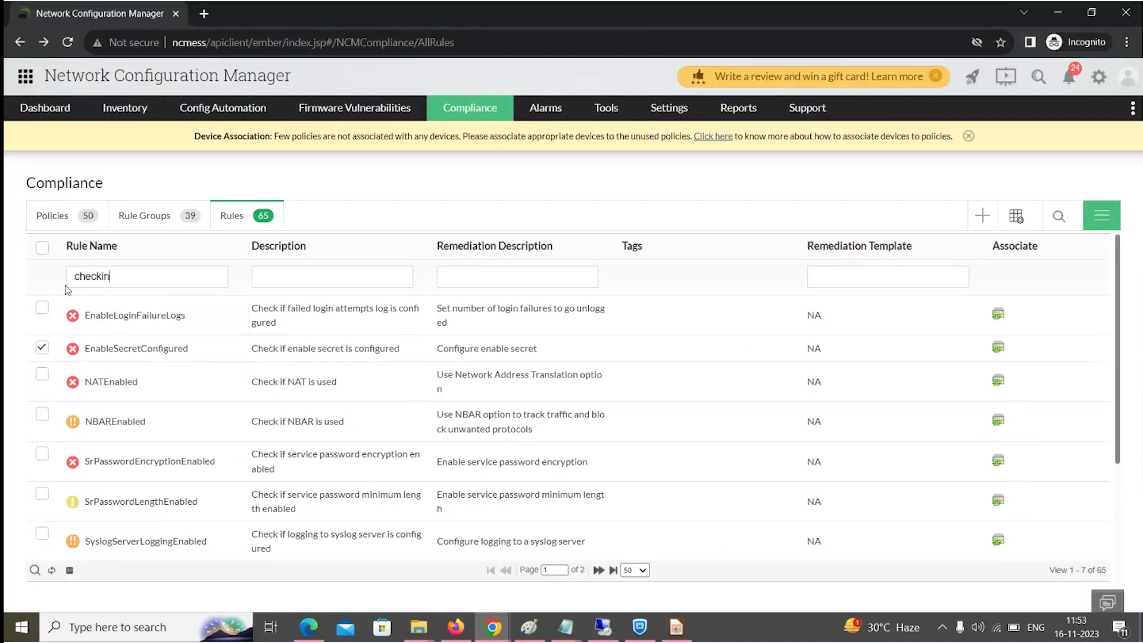
{"action": "left_click", "coordinate": [136, 320]}
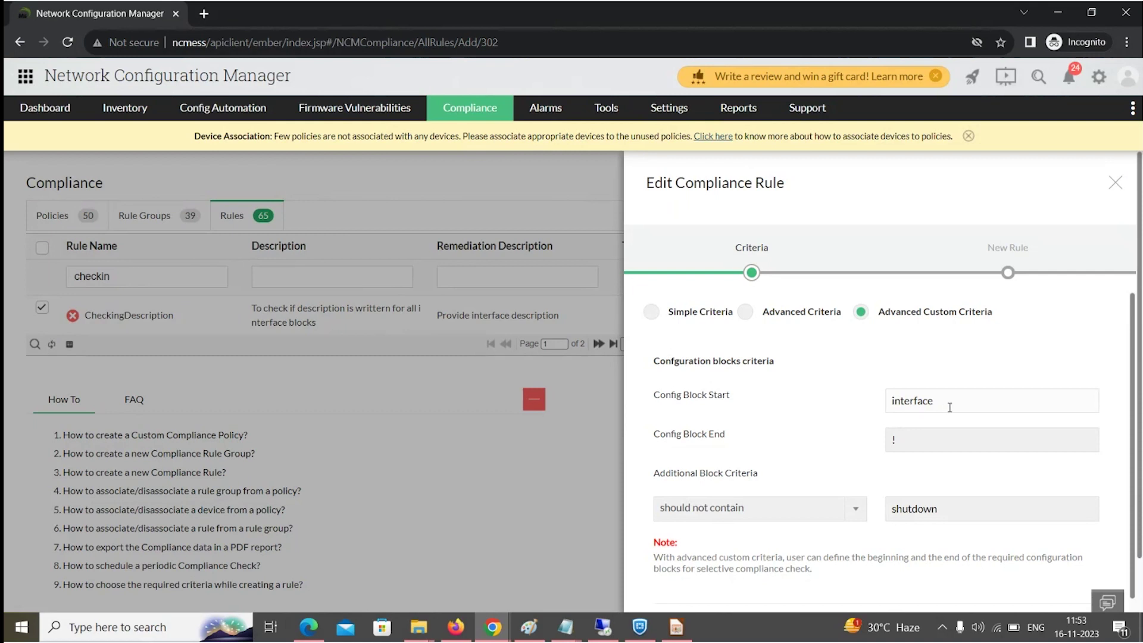
{"action": "left_click", "coordinate": [927, 436]}
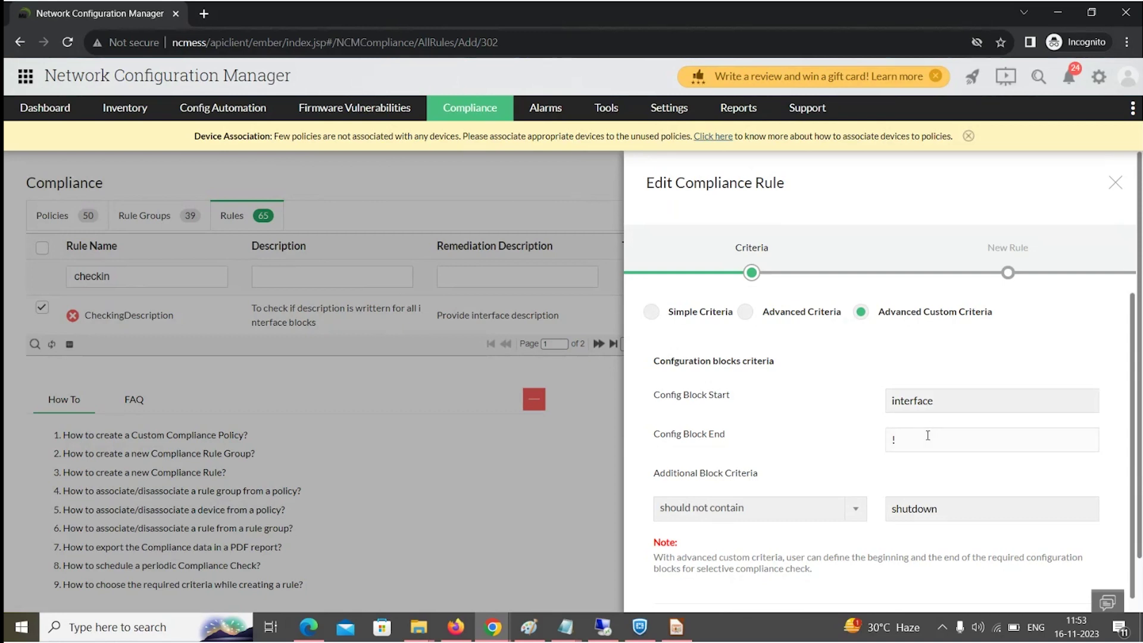
{"action": "left_click", "coordinate": [941, 502]}
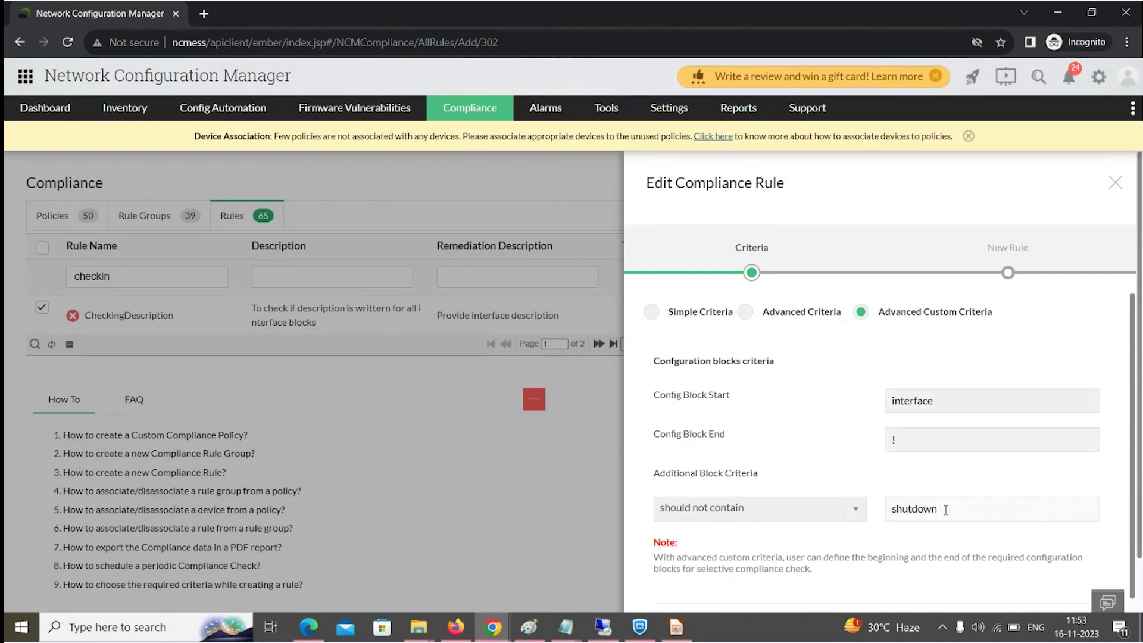
{"action": "left_click_drag", "start_coordinate": [945, 510], "coordinate": [892, 519]}
Switch to the slideshow and advance to the Compliance reports slide.
{"action": "key", "text": "alt+Tab"}
{"action": "key", "text": "Right"}
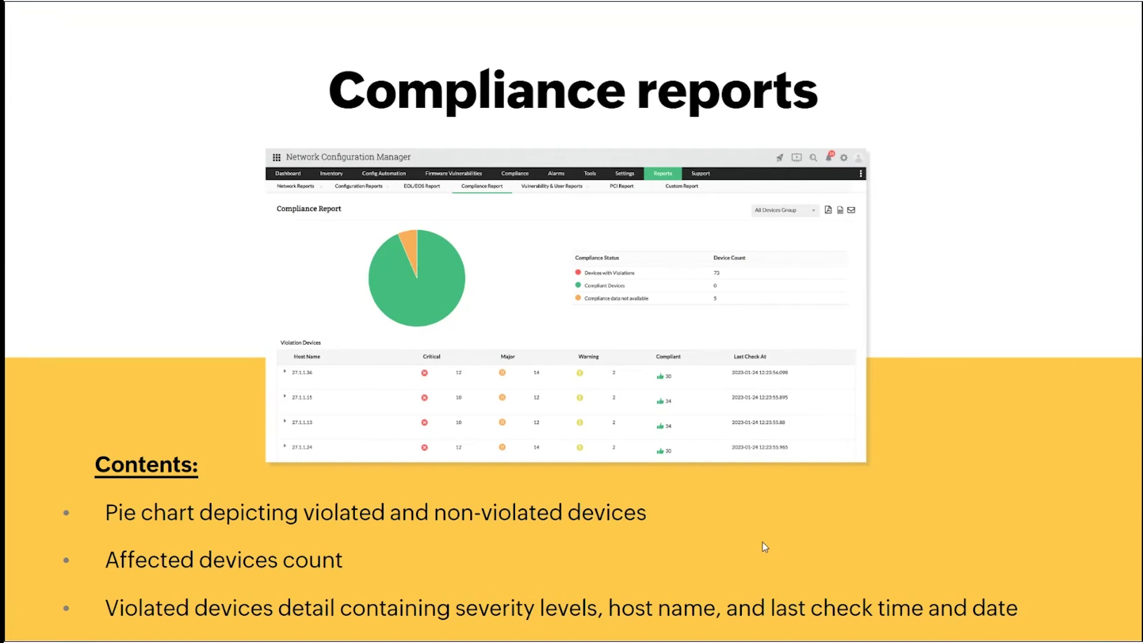
Open Reports > Compliance Report and expand devices 172.20.81.157 and 192.168.49.2.
{"action": "key", "text": "alt+Tab"}
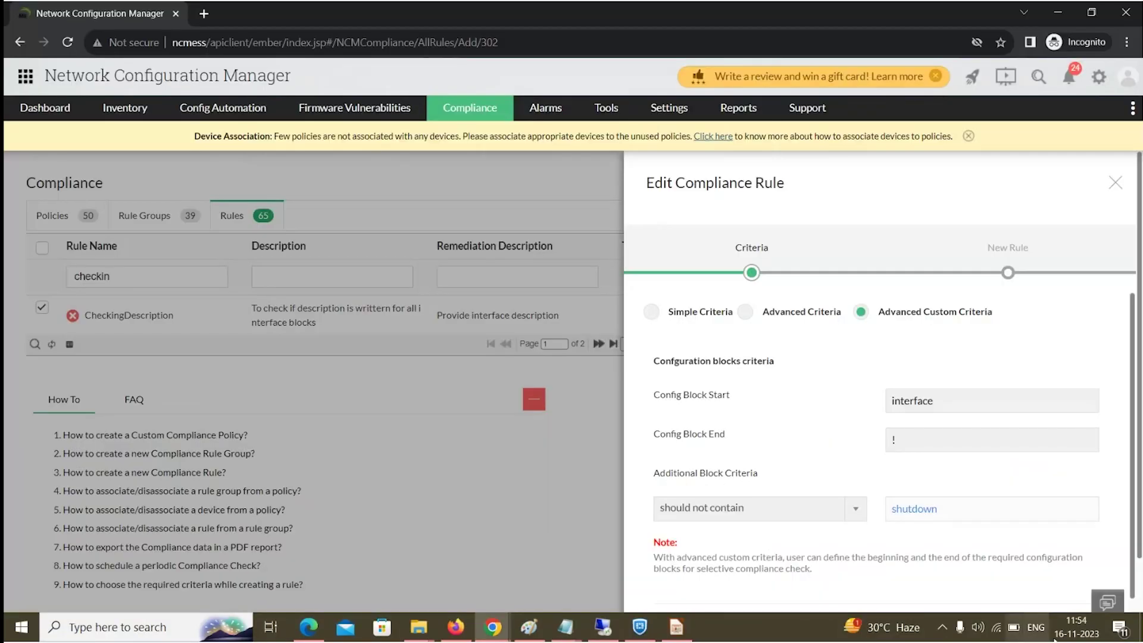
{"action": "mouse_move", "coordinate": [741, 110]}
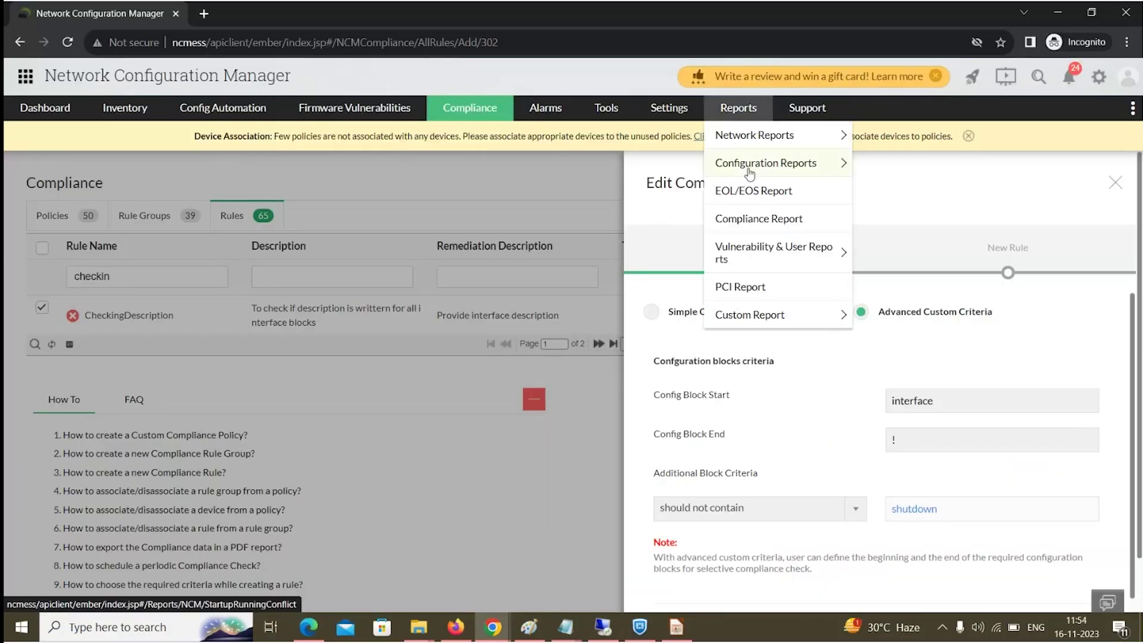
{"action": "left_click", "coordinate": [744, 230]}
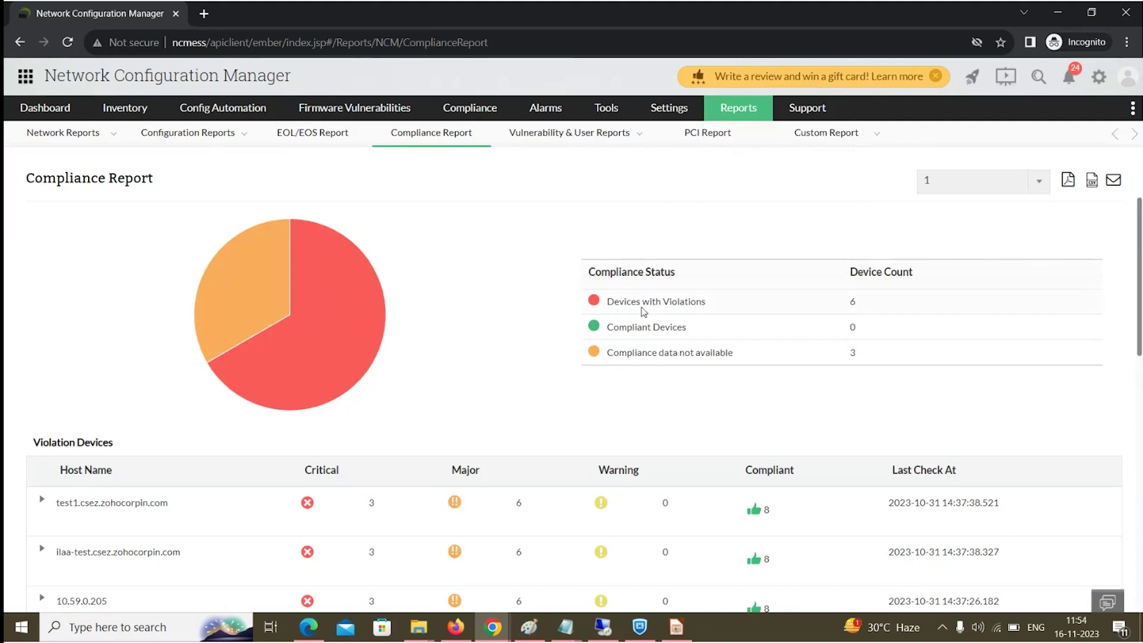
{"action": "mouse_move", "coordinate": [290, 368]}
{"action": "scroll", "coordinate": [357, 411], "scroll_direction": "down", "scroll_amount": 3}
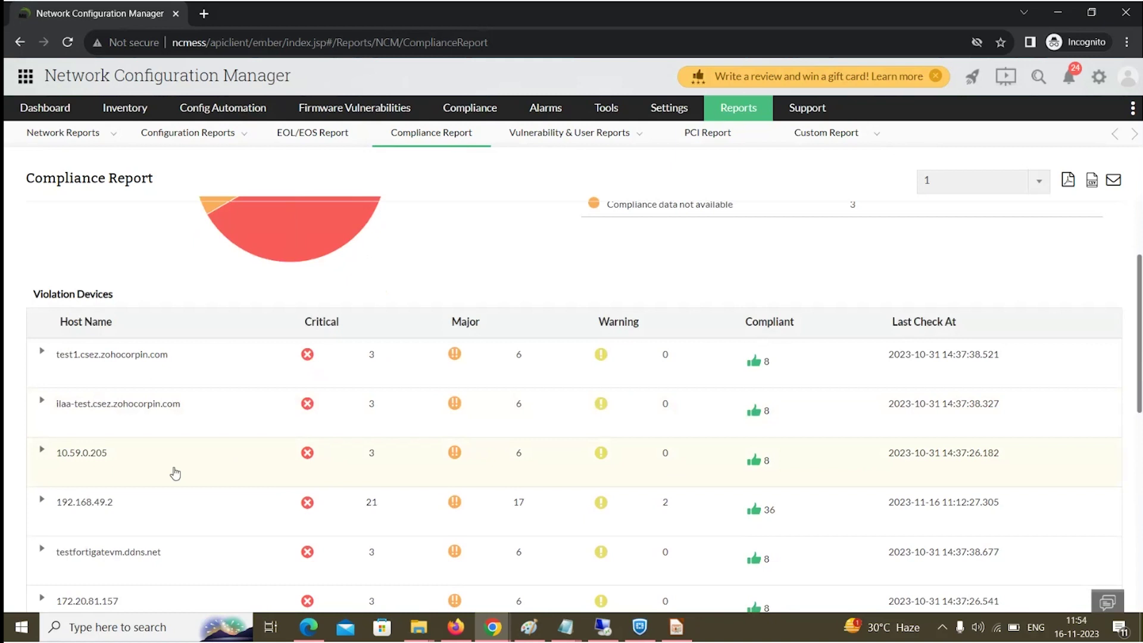
{"action": "left_click", "coordinate": [43, 599]}
{"action": "scroll", "coordinate": [95, 536], "scroll_direction": "down", "scroll_amount": 3}
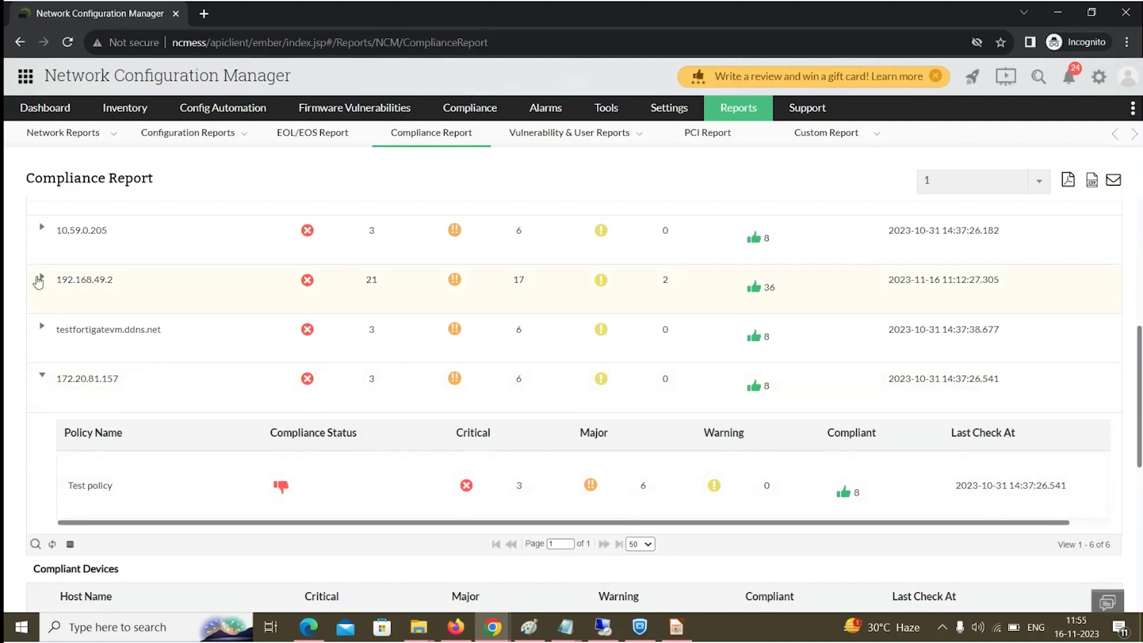
{"action": "left_click", "coordinate": [39, 279]}
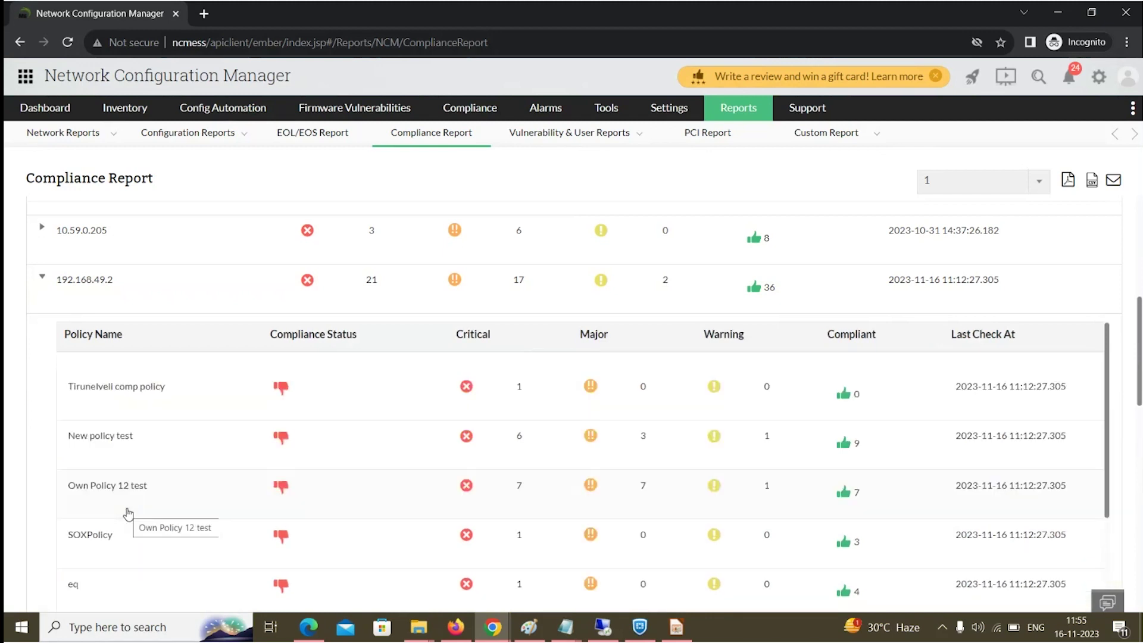
Open 192.168.49.2's SOXPolicy violations and view the SrPasswordEncryptionEnabled rule summary.
{"action": "left_click", "coordinate": [113, 534]}
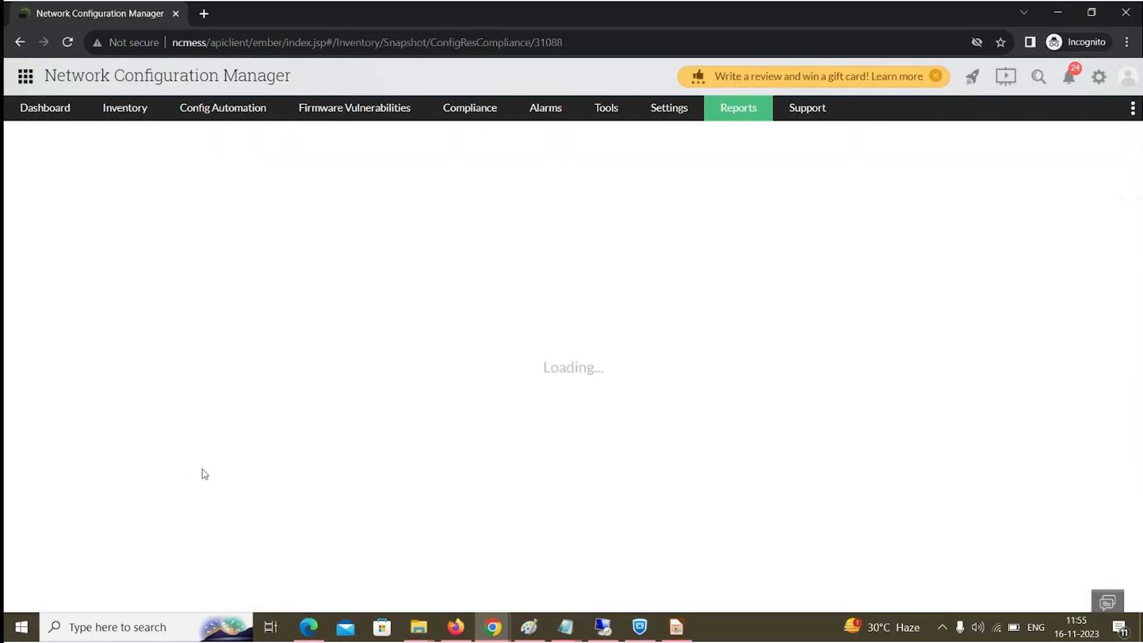
{"action": "scroll", "coordinate": [251, 453], "scroll_direction": "down", "scroll_amount": 1}
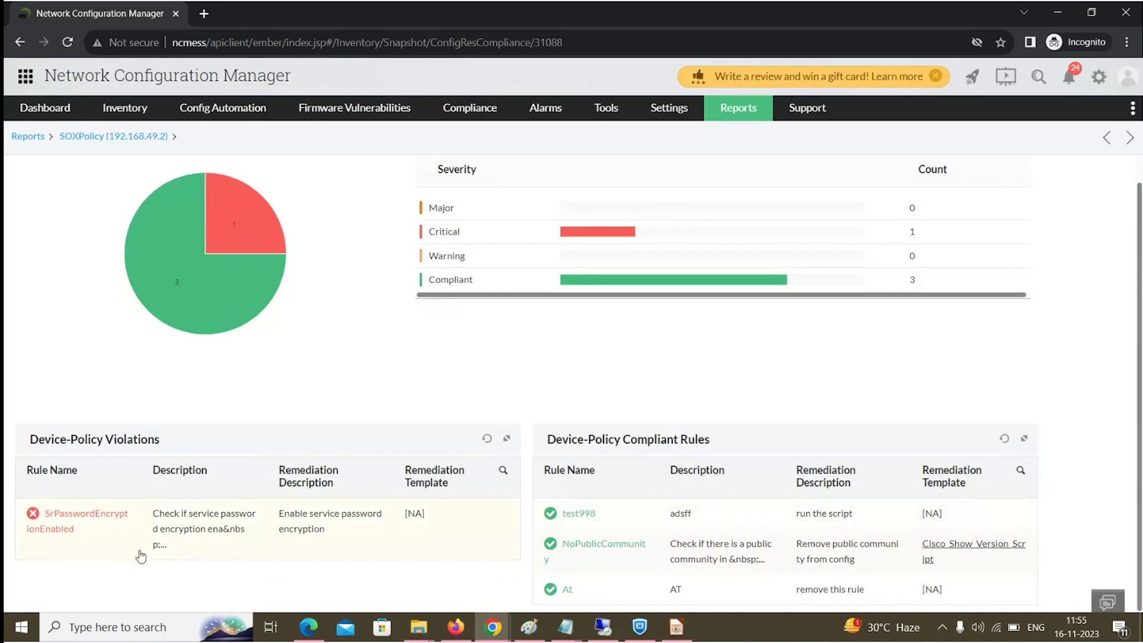
{"action": "left_click", "coordinate": [112, 528]}
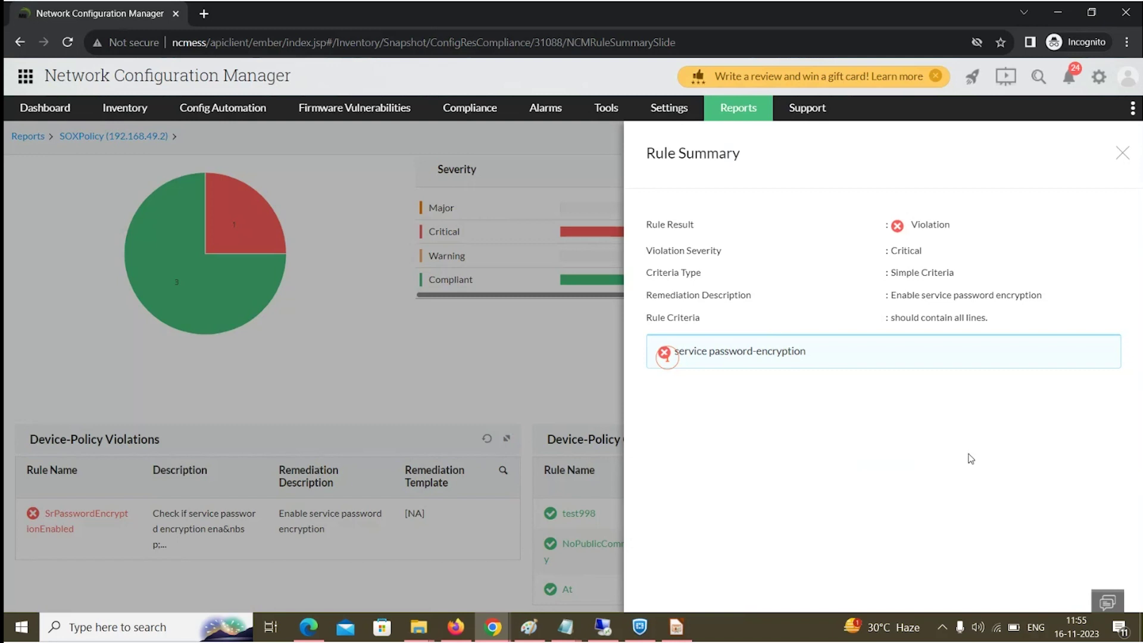
Return to the Zoho Show slideshow and advance two slides, past 'Role-based access control (RBAC)'.
{"action": "key", "text": "alt+Tab"}
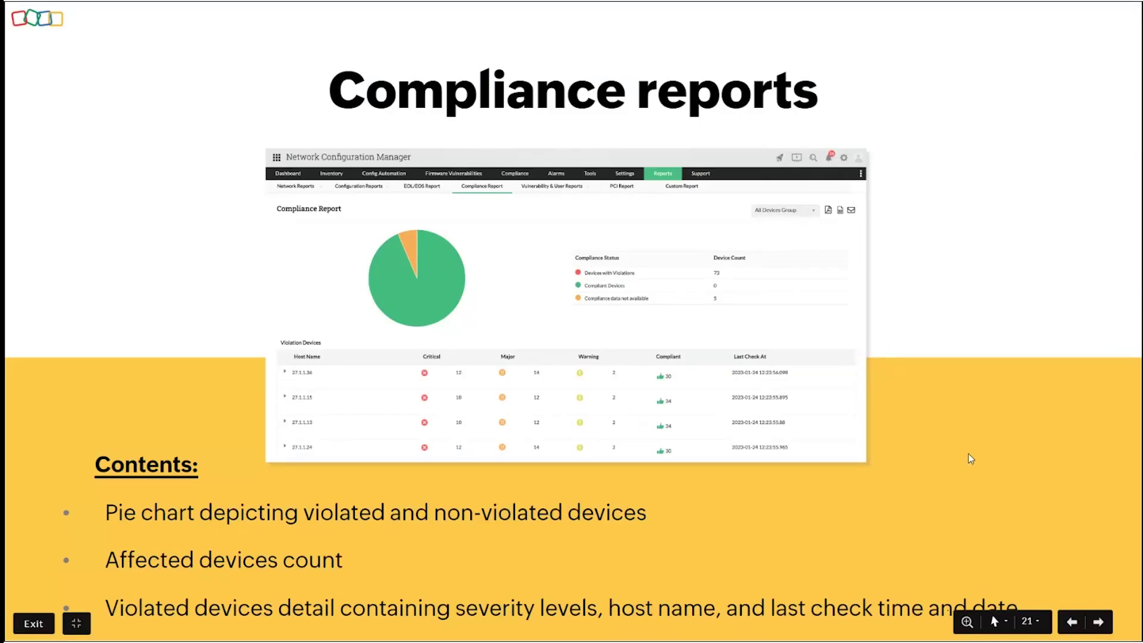
{"action": "key", "text": "Right"}
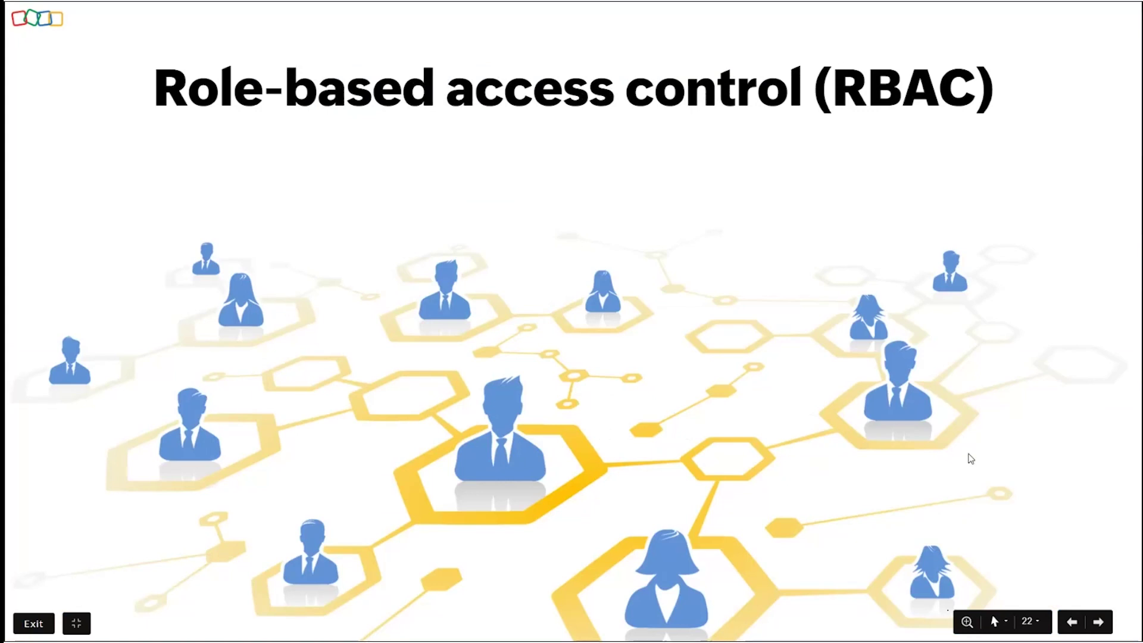
{"action": "key", "text": "Right"}
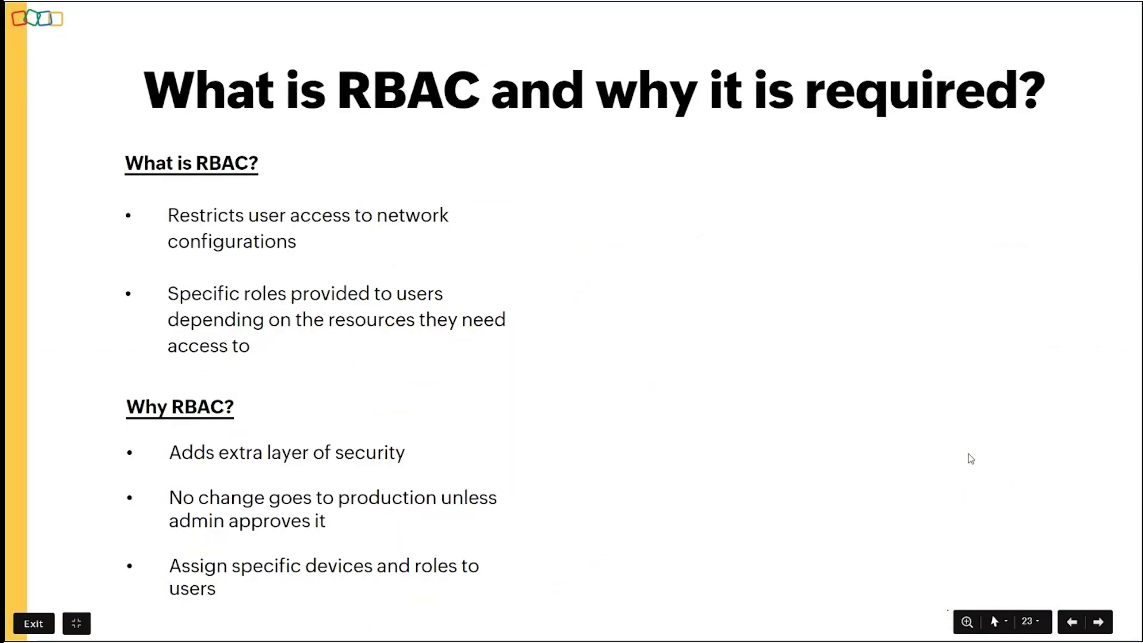
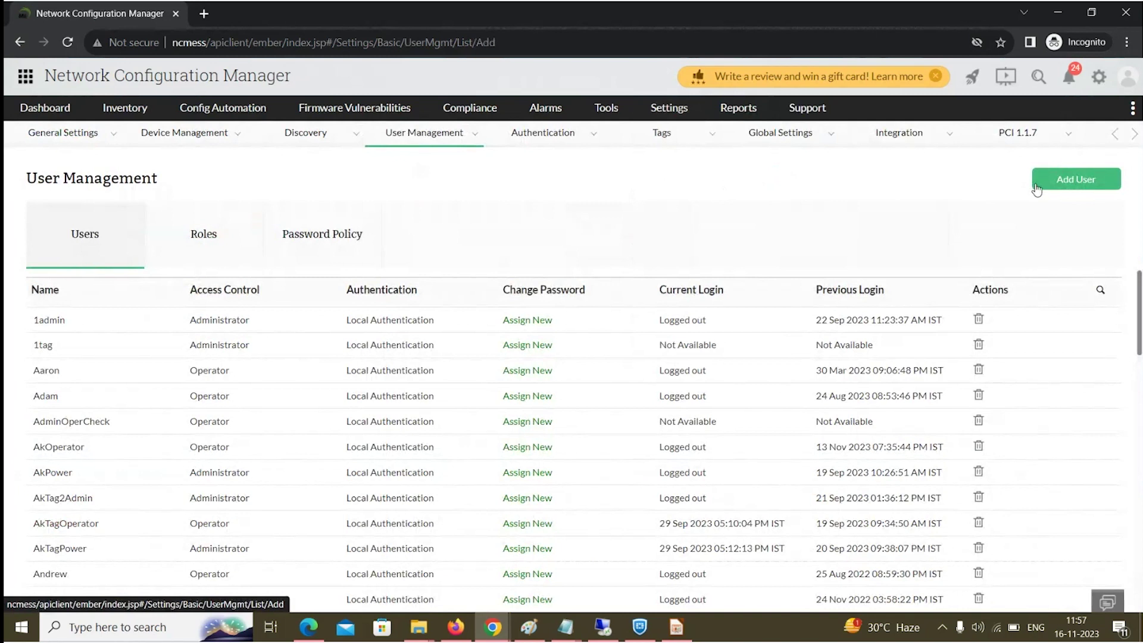
Start adding a new user account from the User Management users list.
{"action": "left_click", "coordinate": [1036, 185]}
Give the new user the Operator role, a user name, and a saved e-mail address.
{"action": "left_click", "coordinate": [85, 369]}
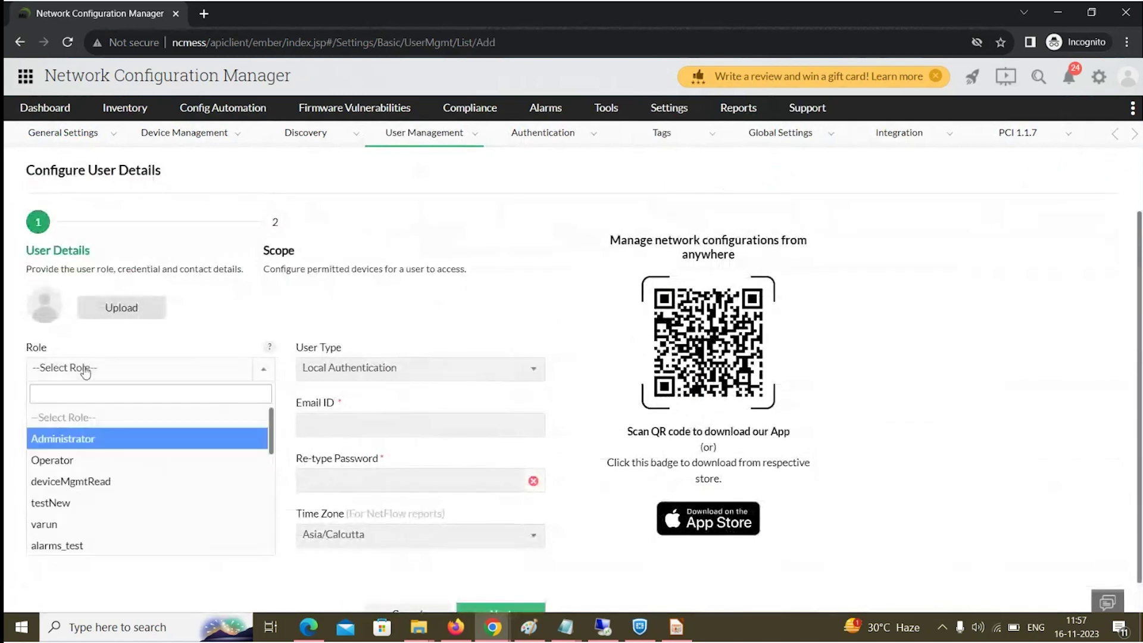
{"action": "left_click", "coordinate": [78, 460]}
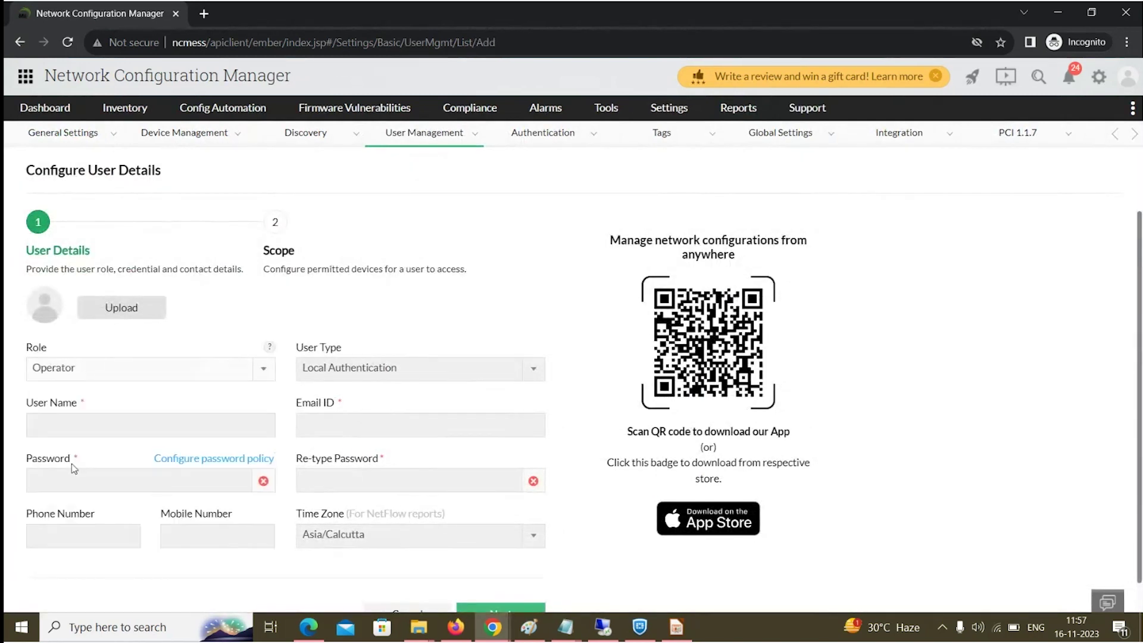
{"action": "left_click", "coordinate": [78, 434]}
{"action": "type", "text": "naveen"}
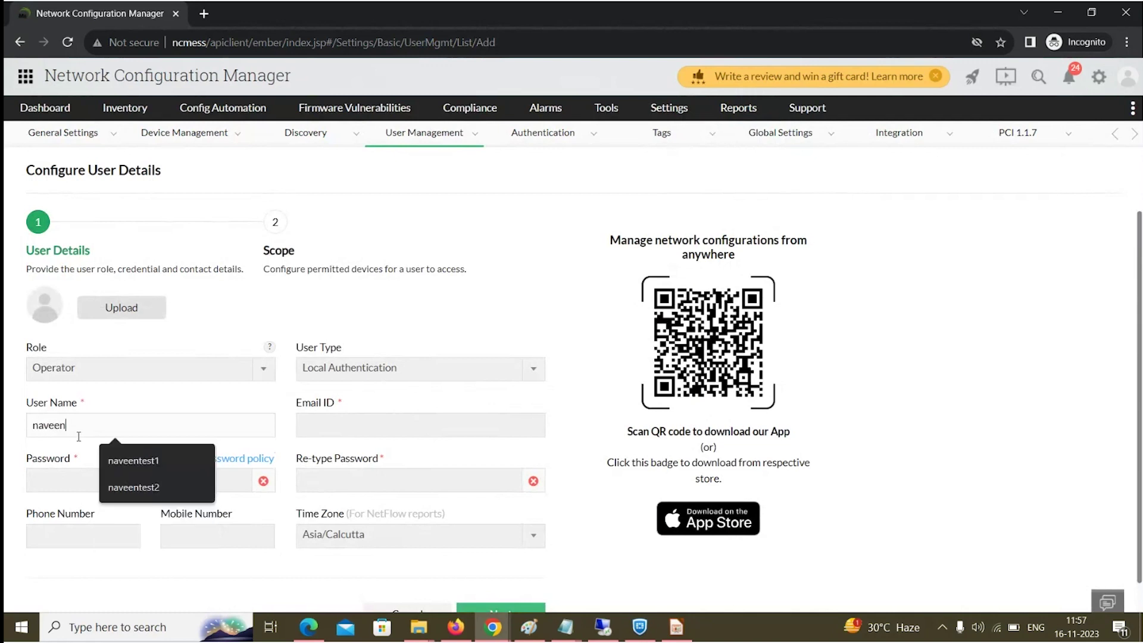
{"action": "type", "text": "test1"}
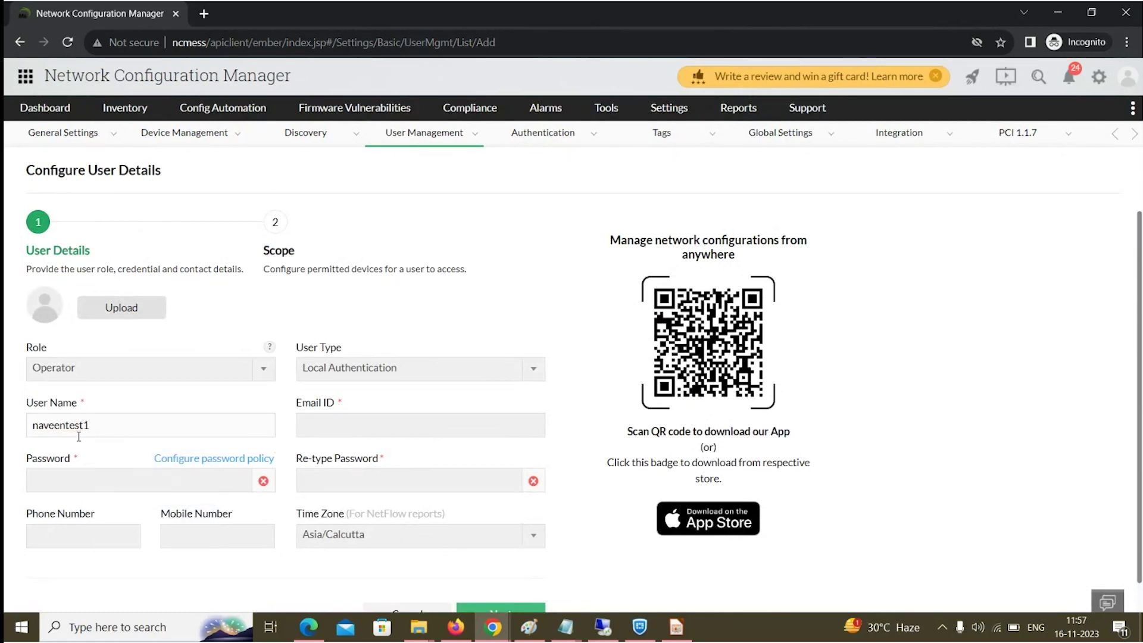
{"action": "left_click", "coordinate": [335, 426]}
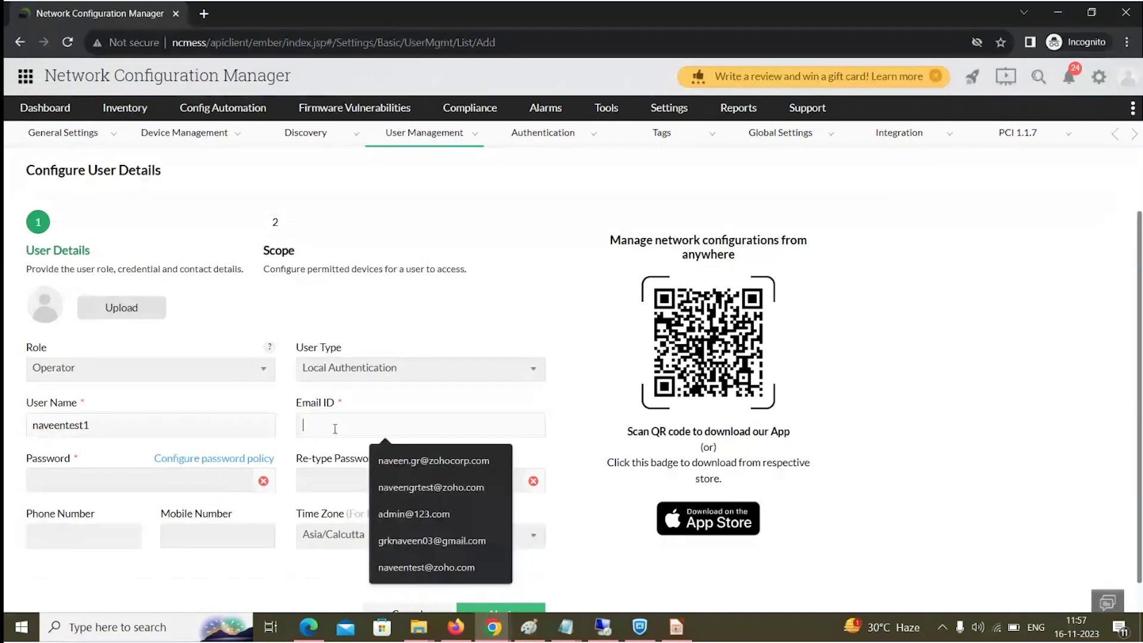
{"action": "left_click", "coordinate": [434, 460]}
{"action": "scroll", "coordinate": [283, 481], "scroll_direction": "down", "scroll_amount": 1}
Enter and confirm the new user's password and proceed to the Scope step.
{"action": "left_click", "coordinate": [162, 449]}
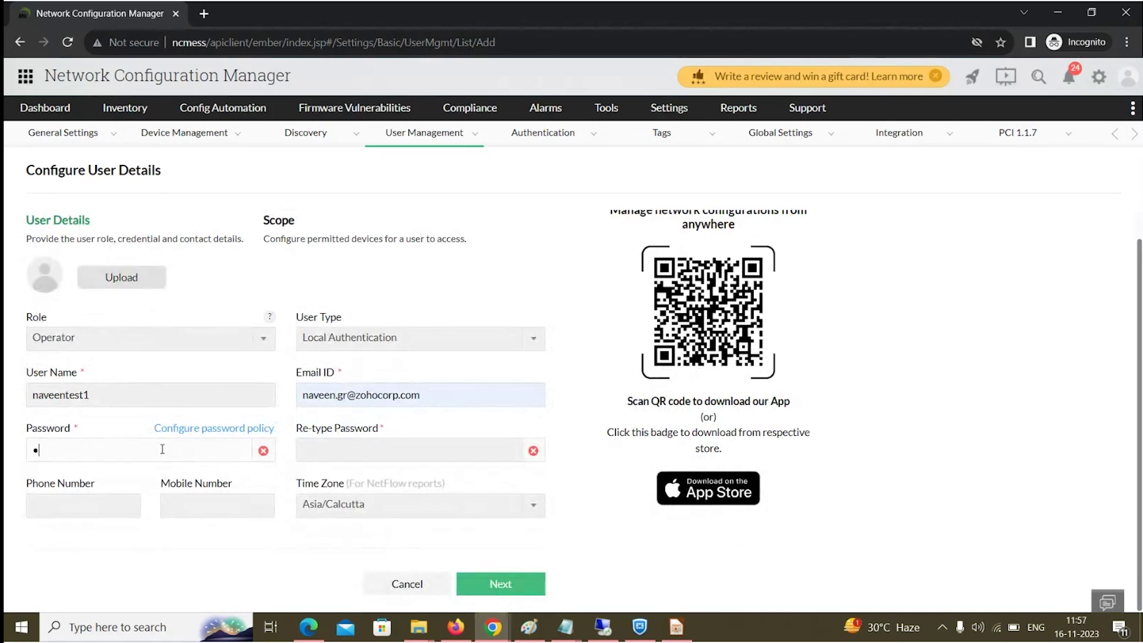
{"action": "type", "text": "Admin@123"}
{"action": "left_click", "coordinate": [337, 449]}
{"action": "type", "text": "Admin@123"}
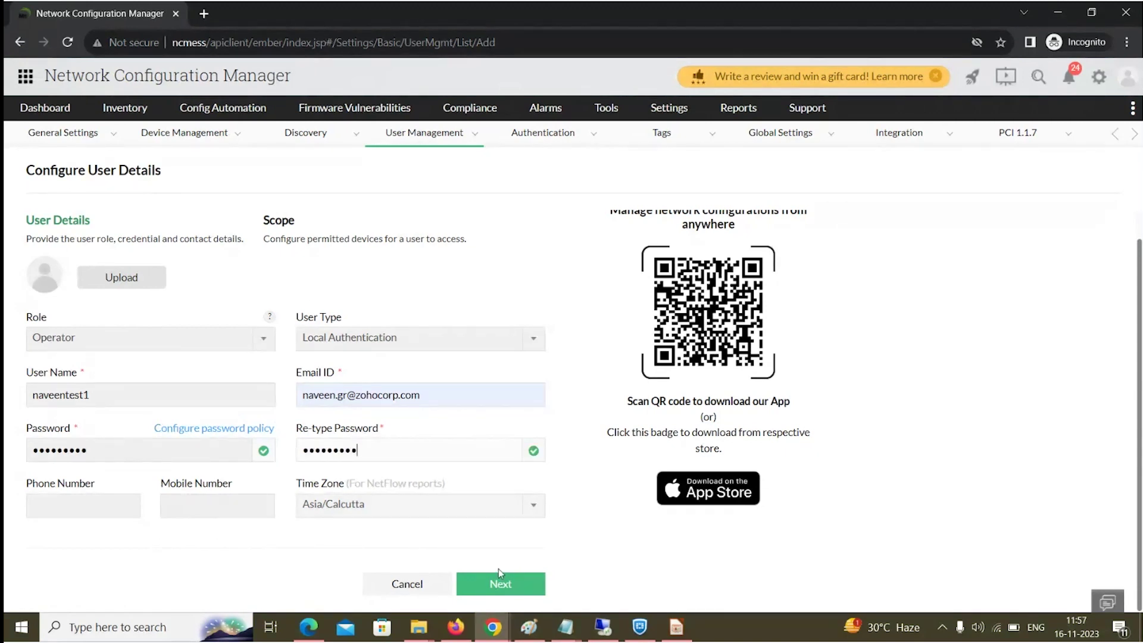
{"action": "left_click", "coordinate": [494, 580]}
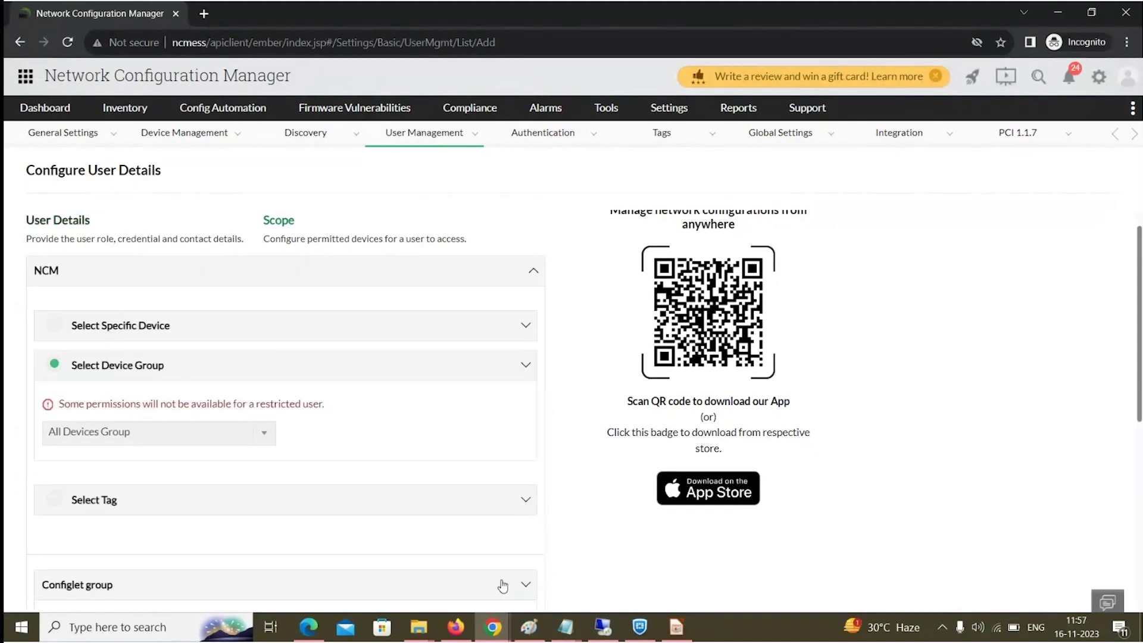
Limit the user's scope to specific devices 27.1.1.4, 27.1.1.2 and 192.168.50.131.
{"action": "left_click", "coordinate": [150, 337]}
{"action": "scroll", "coordinate": [153, 454], "scroll_direction": "down", "scroll_amount": 3}
{"action": "scroll", "coordinate": [132, 500], "scroll_direction": "up", "scroll_amount": 3}
{"action": "left_click", "coordinate": [82, 496]}
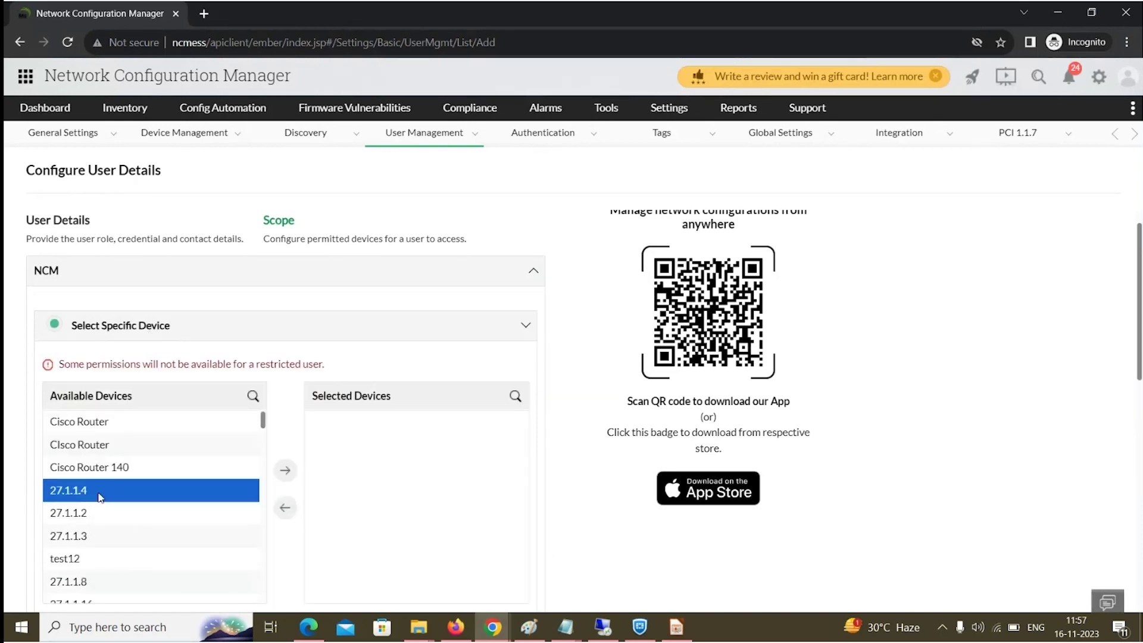
{"action": "left_click", "coordinate": [285, 470]}
{"action": "left_click", "coordinate": [117, 488]}
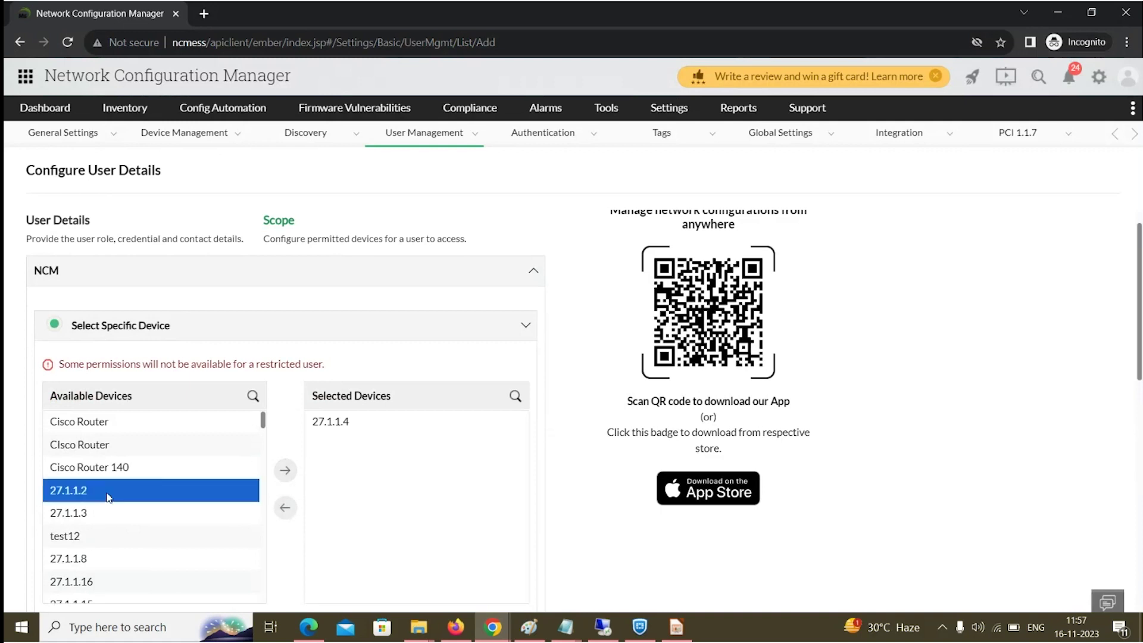
{"action": "left_click", "coordinate": [286, 470]}
{"action": "scroll", "coordinate": [143, 556], "scroll_direction": "down", "scroll_amount": 5}
{"action": "scroll", "coordinate": [143, 560], "scroll_direction": "down", "scroll_amount": 10}
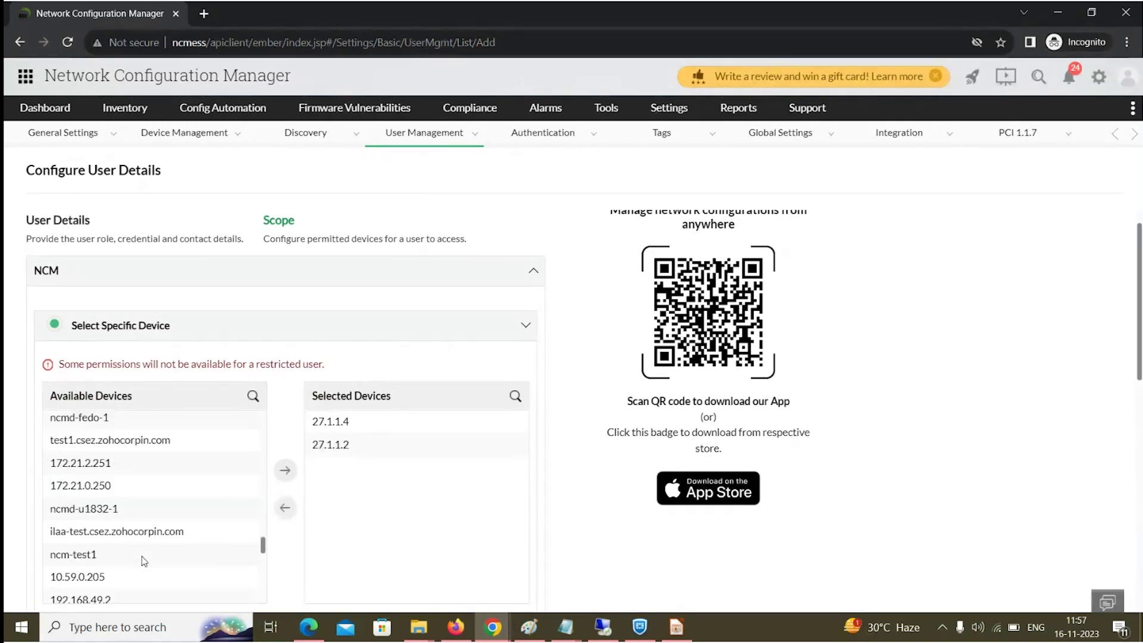
{"action": "scroll", "coordinate": [144, 561], "scroll_direction": "up", "scroll_amount": 2}
{"action": "scroll", "coordinate": [144, 561], "scroll_direction": "down", "scroll_amount": 3}
{"action": "scroll", "coordinate": [141, 556], "scroll_direction": "down", "scroll_amount": 2}
{"action": "scroll", "coordinate": [127, 479], "scroll_direction": "up", "scroll_amount": 10}
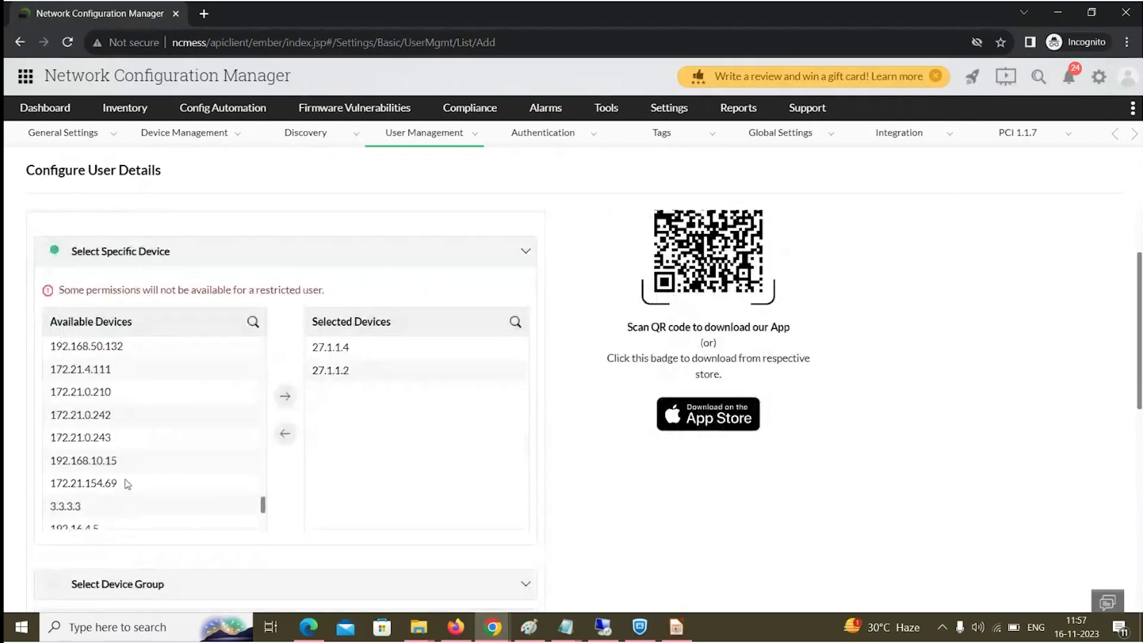
{"action": "scroll", "coordinate": [110, 435], "scroll_direction": "up", "scroll_amount": 5}
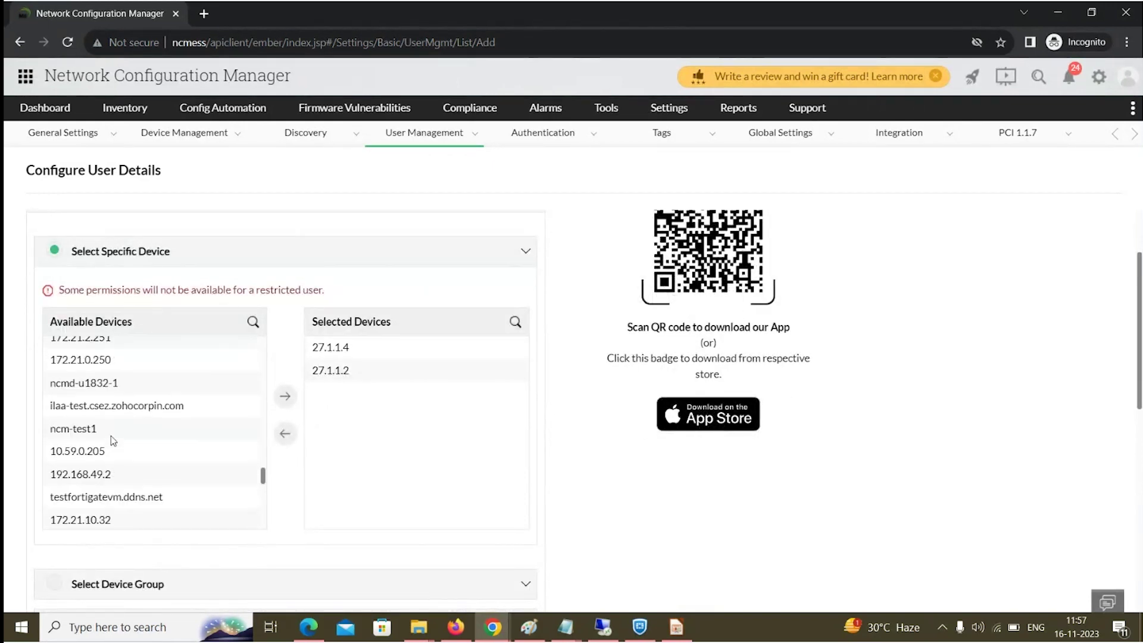
{"action": "scroll", "coordinate": [113, 437], "scroll_direction": "up", "scroll_amount": 3}
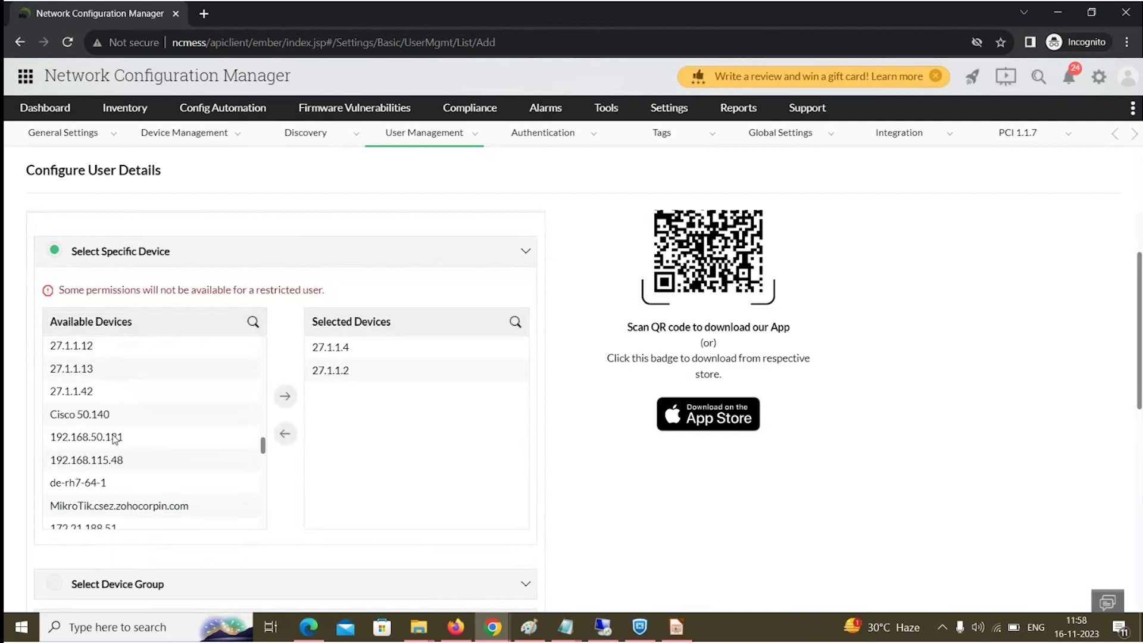
{"action": "left_click", "coordinate": [122, 443]}
{"action": "left_click", "coordinate": [285, 396]}
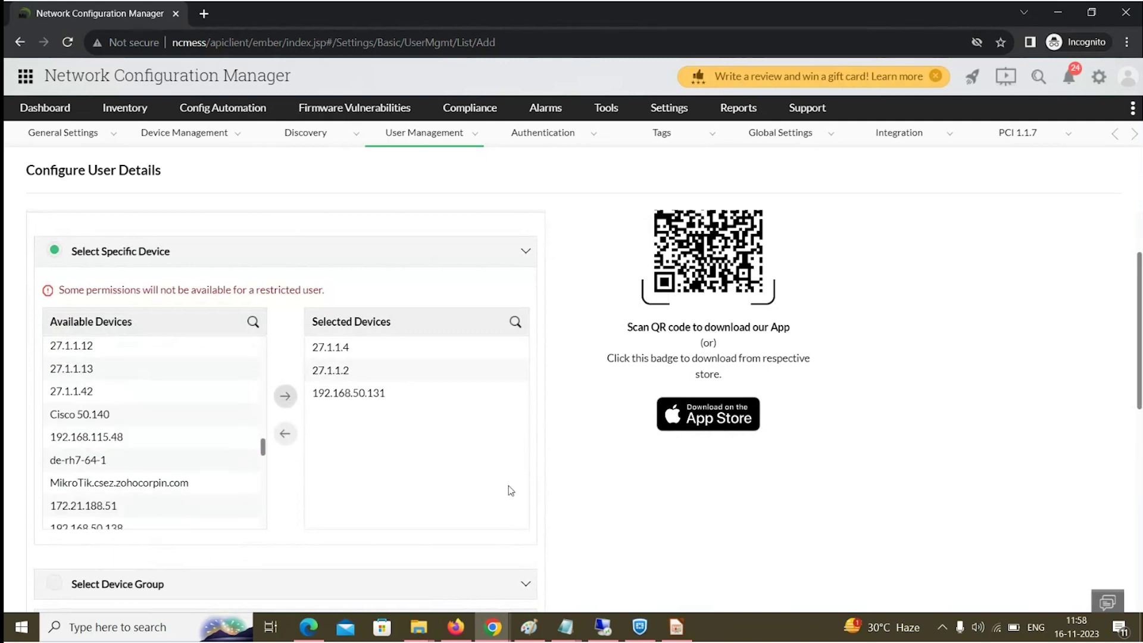
{"action": "scroll", "coordinate": [607, 506], "scroll_direction": "down", "scroll_amount": 5}
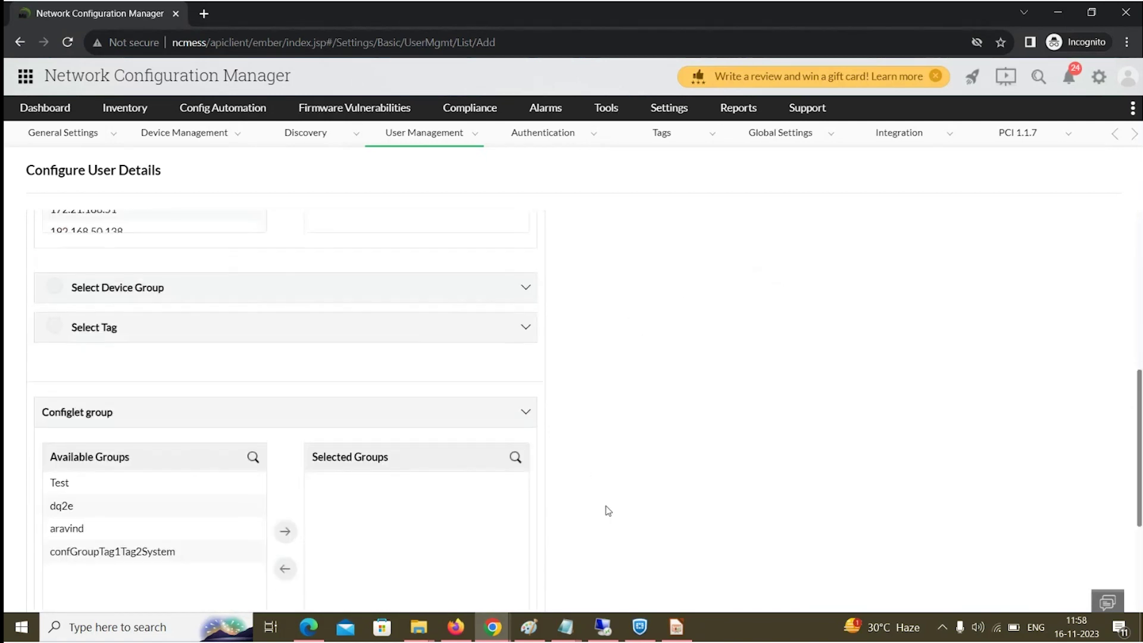
{"action": "scroll", "coordinate": [607, 510], "scroll_direction": "down", "scroll_amount": 4}
Save the user, fix the duplicate e-mail by appending '1', and save again.
{"action": "left_click", "coordinate": [465, 582]}
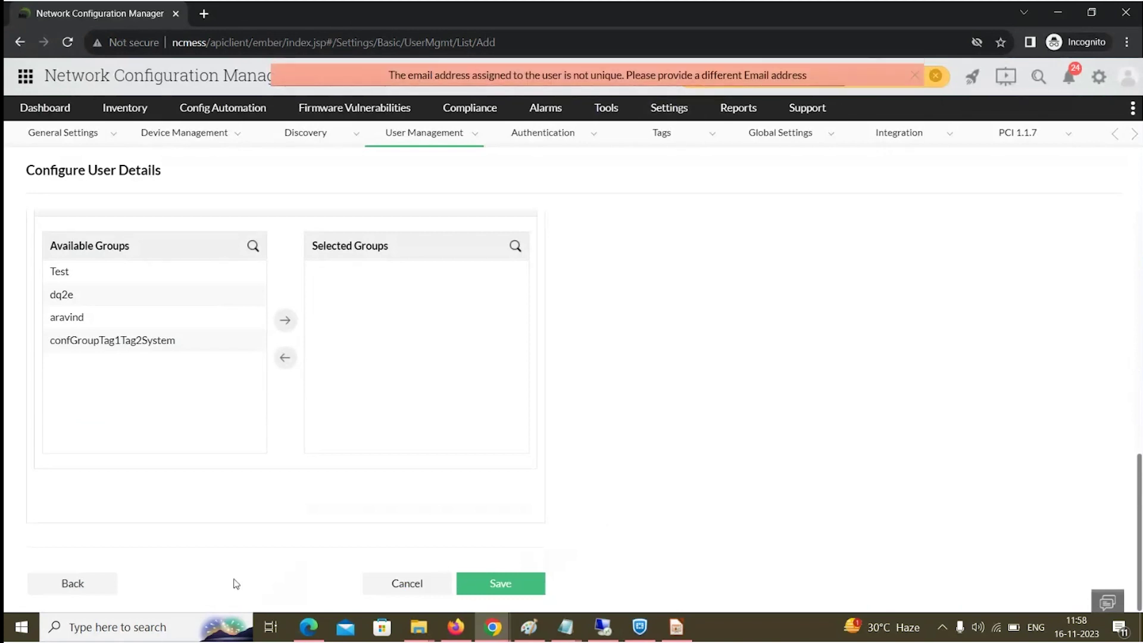
{"action": "left_click", "coordinate": [45, 586]}
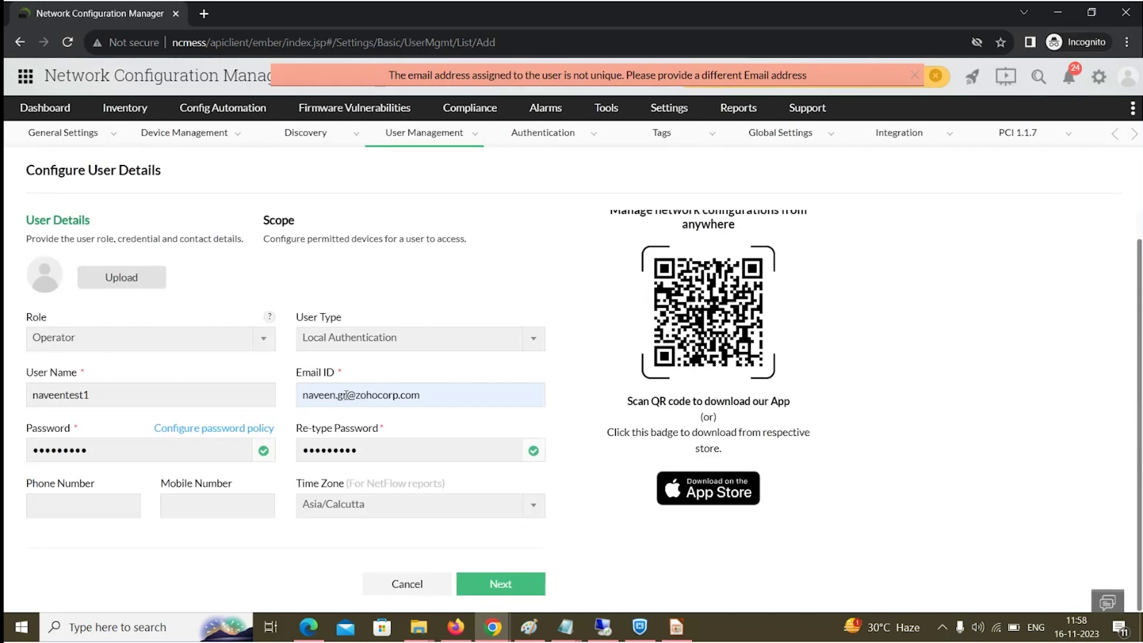
{"action": "type", "text": "1"}
{"action": "left_click", "coordinate": [515, 584]}
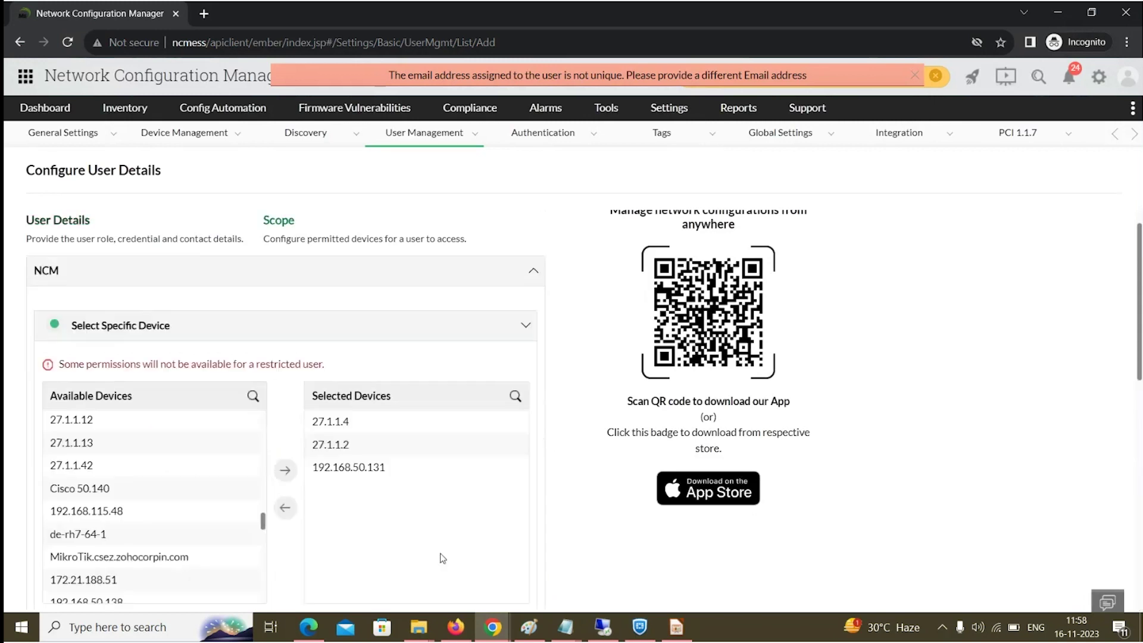
{"action": "scroll", "coordinate": [439, 553], "scroll_direction": "down", "scroll_amount": 4}
{"action": "scroll", "coordinate": [439, 553], "scroll_direction": "down", "scroll_amount": 5}
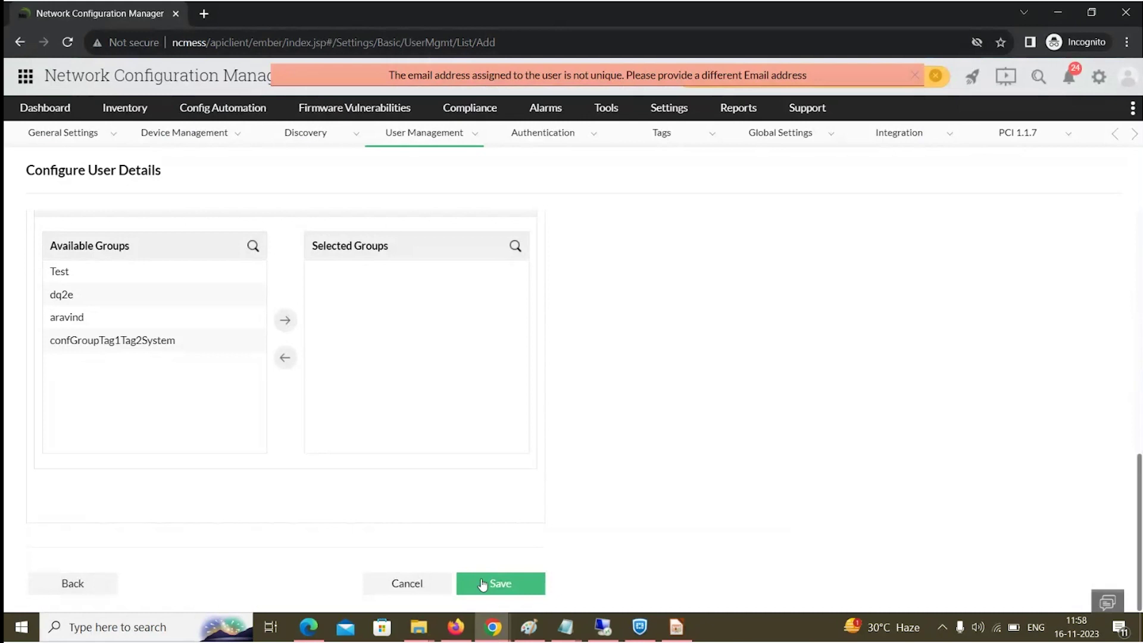
{"action": "left_click", "coordinate": [915, 76]}
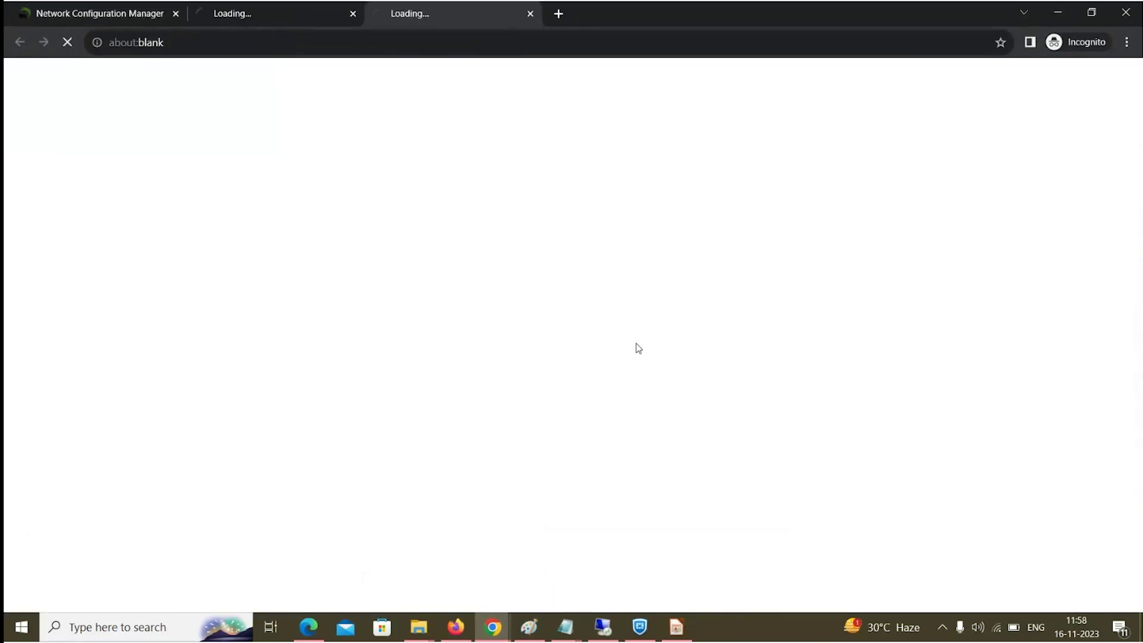
Sign out of the administrator account and log in as the new Operator via Local Authentication.
{"action": "left_click", "coordinate": [102, 13]}
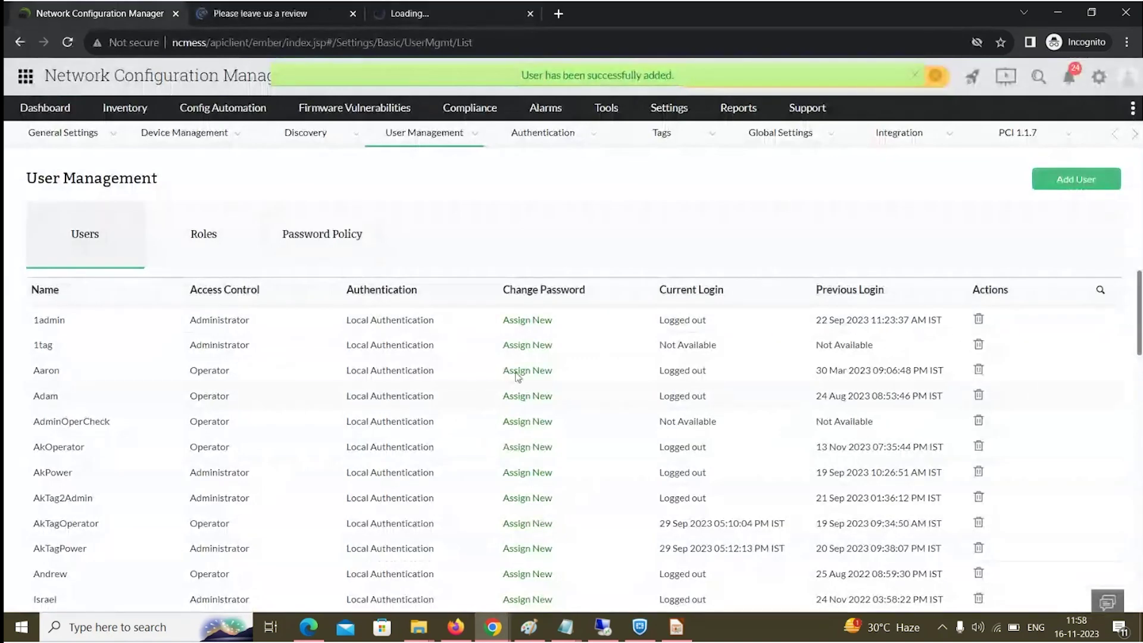
{"action": "left_click", "coordinate": [1135, 87]}
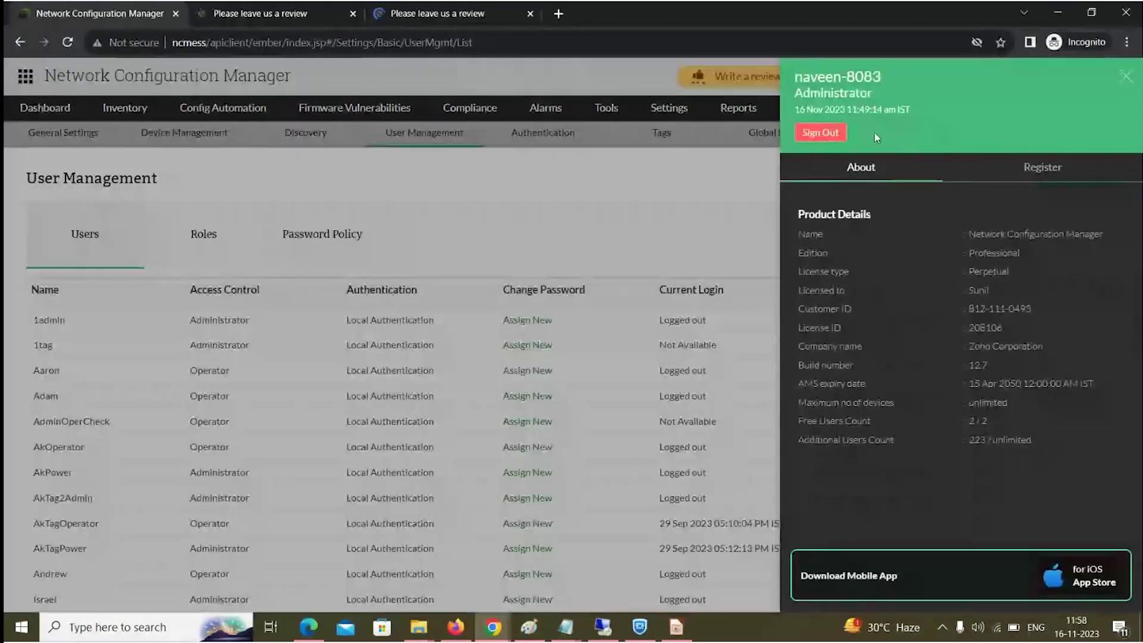
{"action": "left_click", "coordinate": [830, 141]}
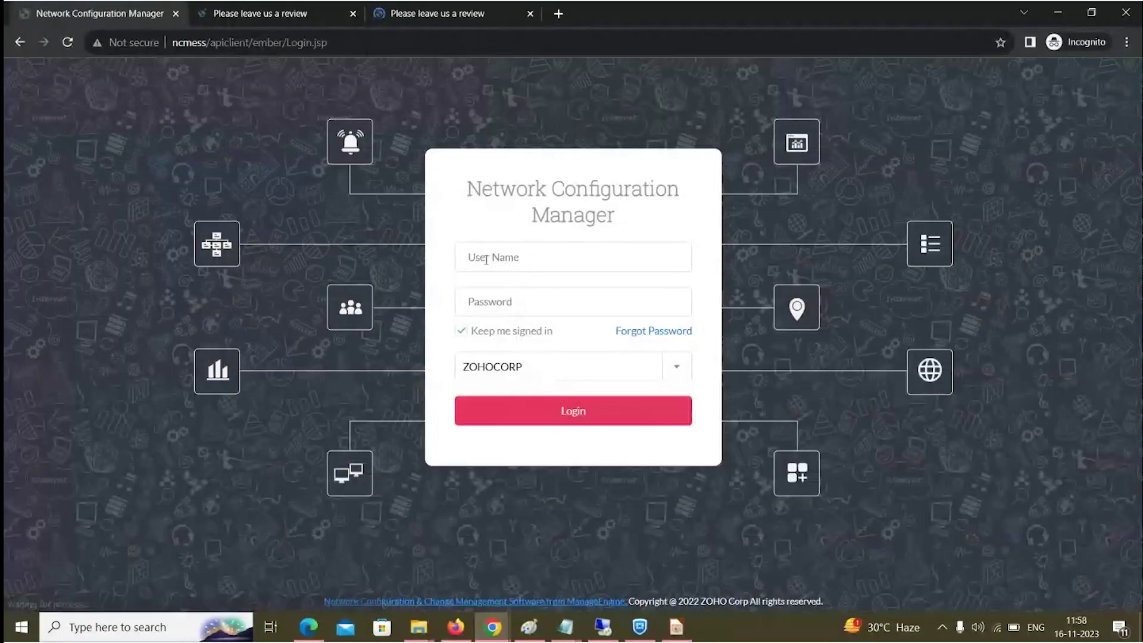
{"action": "type", "text": "naveentest1"}
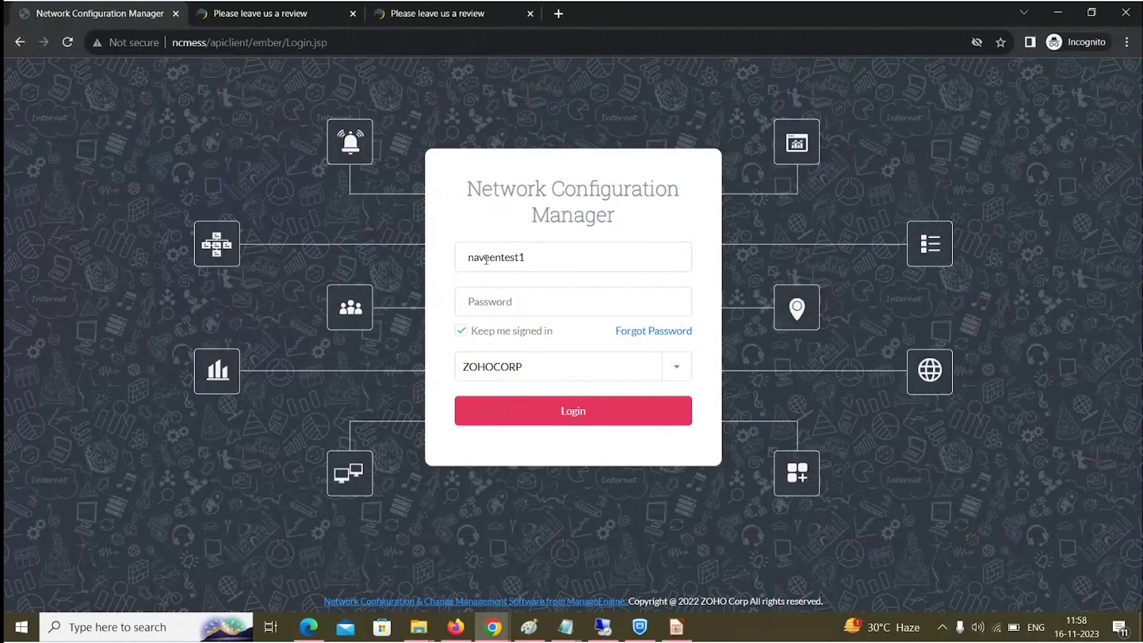
{"action": "key", "text": "Tab"}
{"action": "type", "text": "•••••••••"}
{"action": "left_click", "coordinate": [507, 421]}
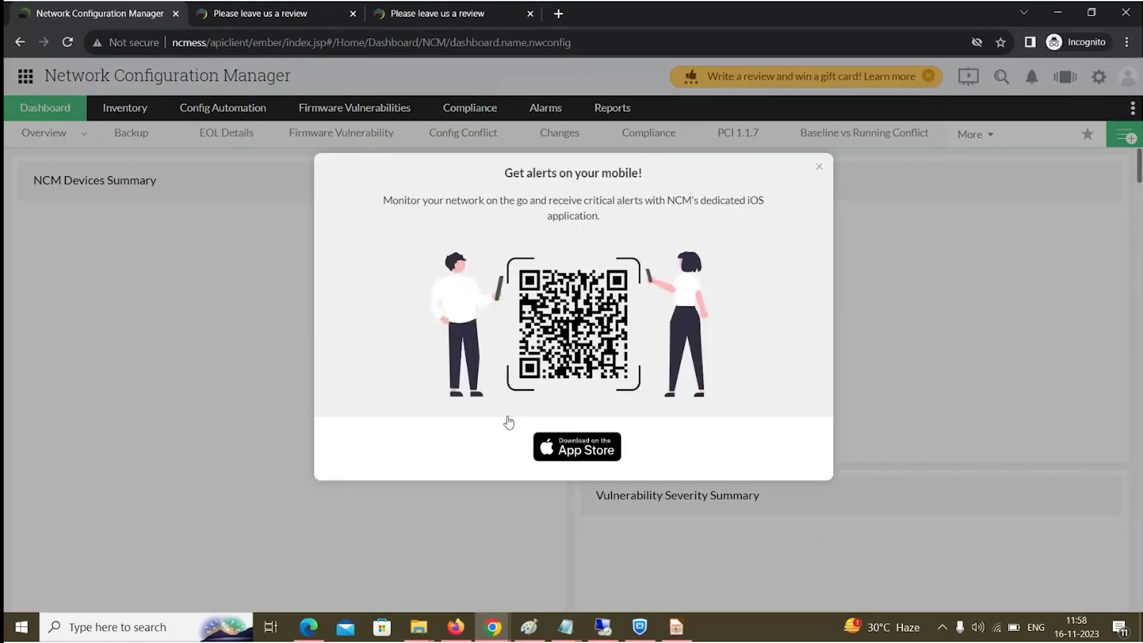
Dismiss the mobile alerts popup and open the Inventory devices list.
{"action": "mouse_move", "coordinate": [820, 168]}
{"action": "left_click", "coordinate": [798, 187]}
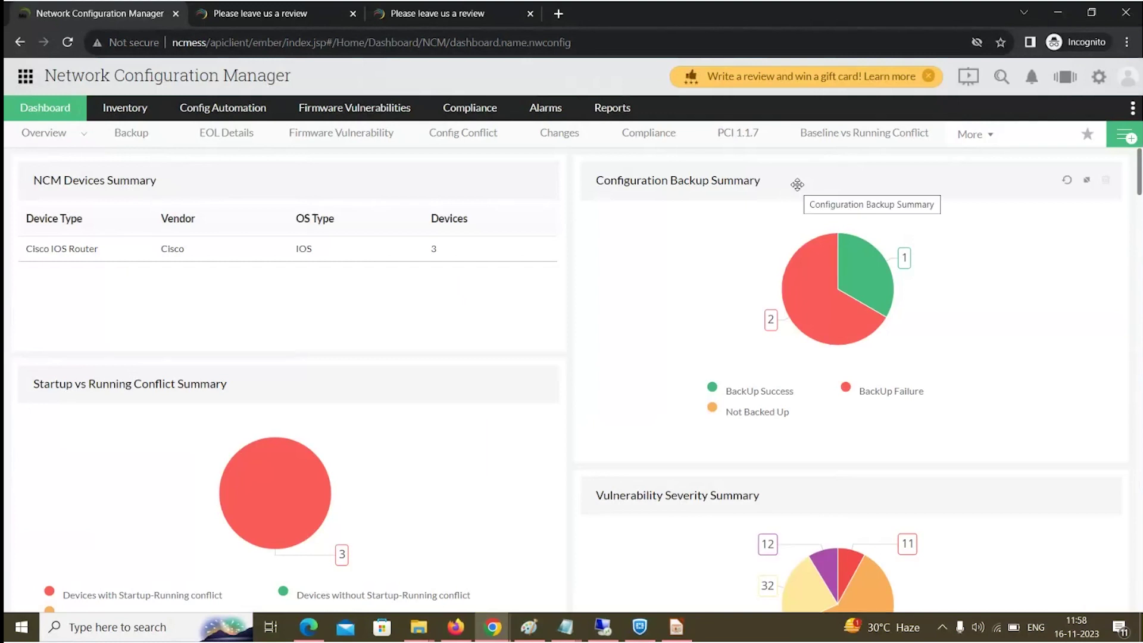
{"action": "left_click", "coordinate": [116, 116]}
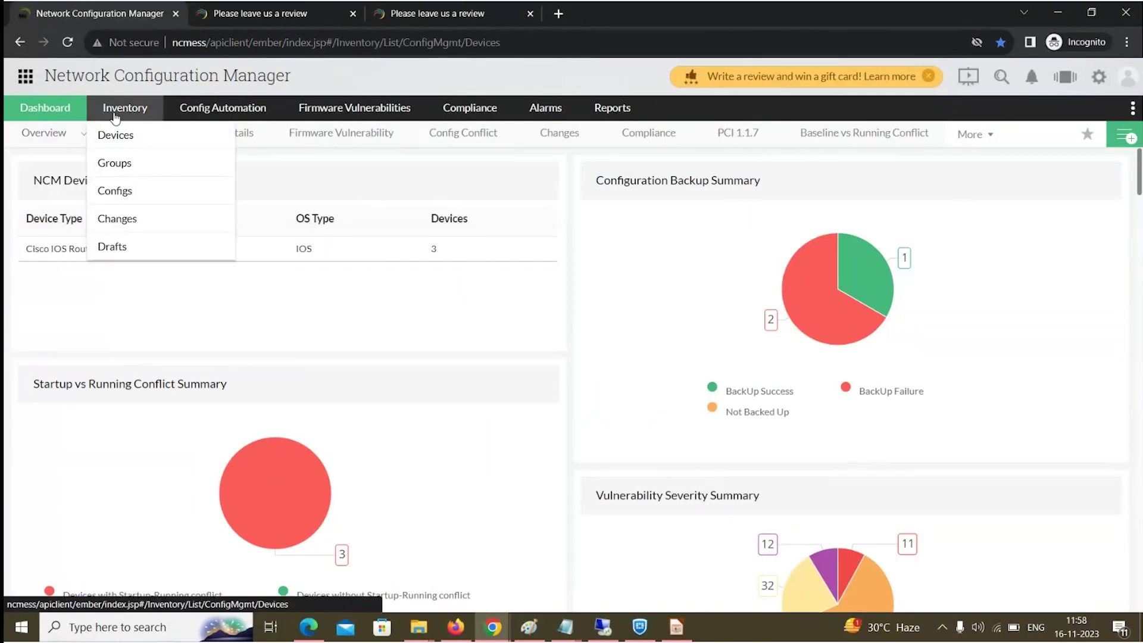
{"action": "left_click", "coordinate": [116, 136]}
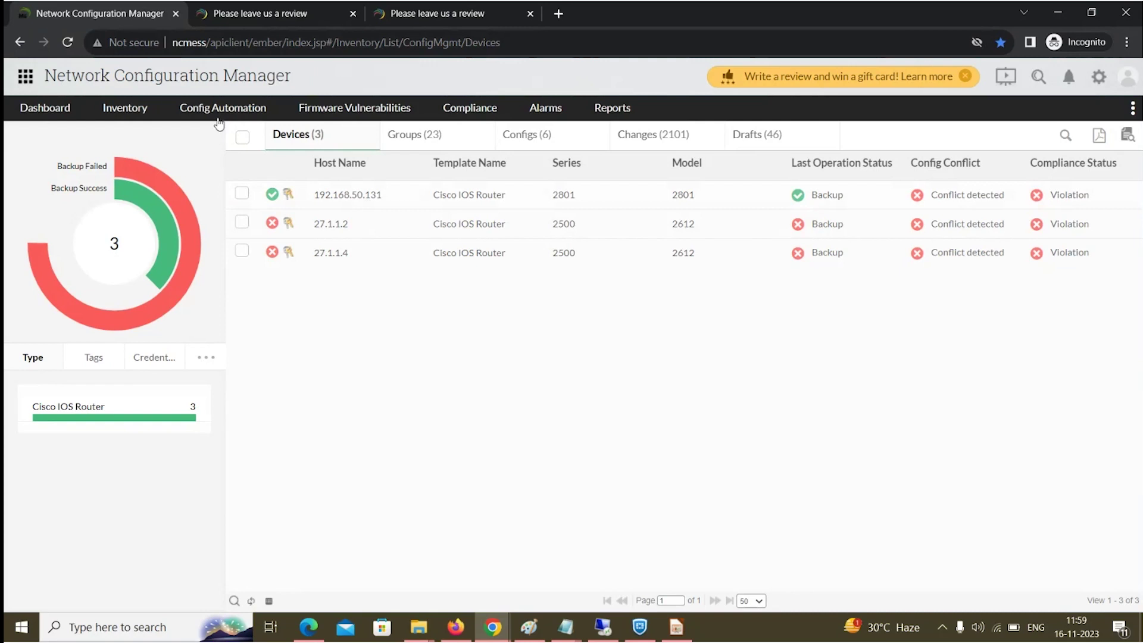
Filter CLI Configlets by name 'show version' and open Cisco_Show_Version_Script for execution.
{"action": "mouse_move", "coordinate": [222, 108]}
{"action": "mouse_move", "coordinate": [217, 142]}
{"action": "left_click", "coordinate": [356, 136]}
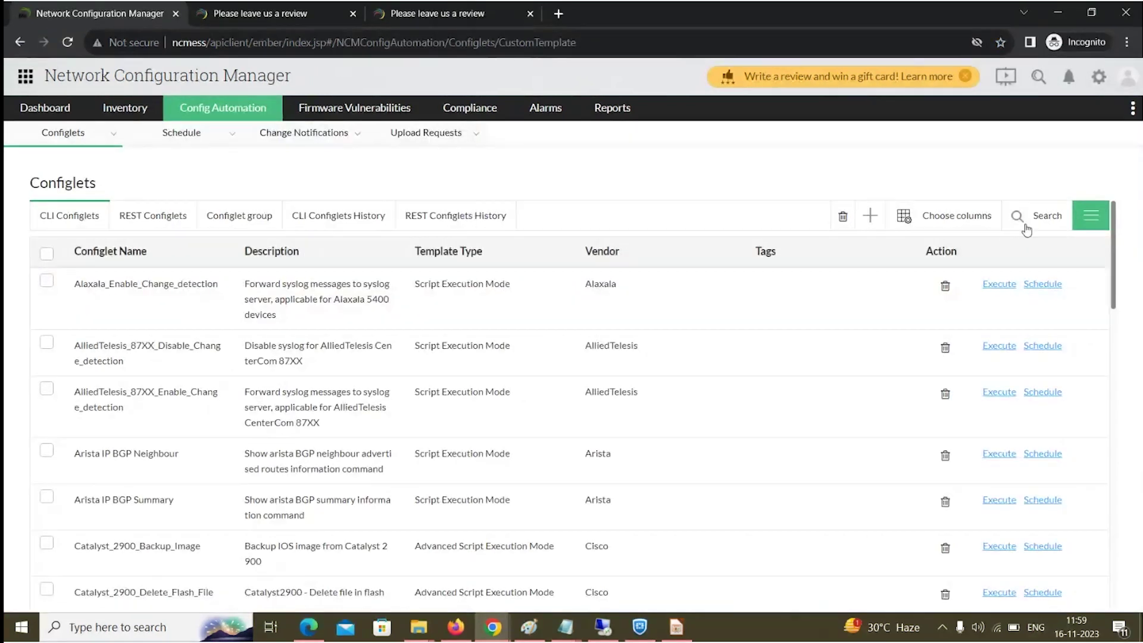
{"action": "left_click", "coordinate": [1034, 216]}
{"action": "left_click", "coordinate": [149, 286]}
{"action": "type", "text": "sho"}
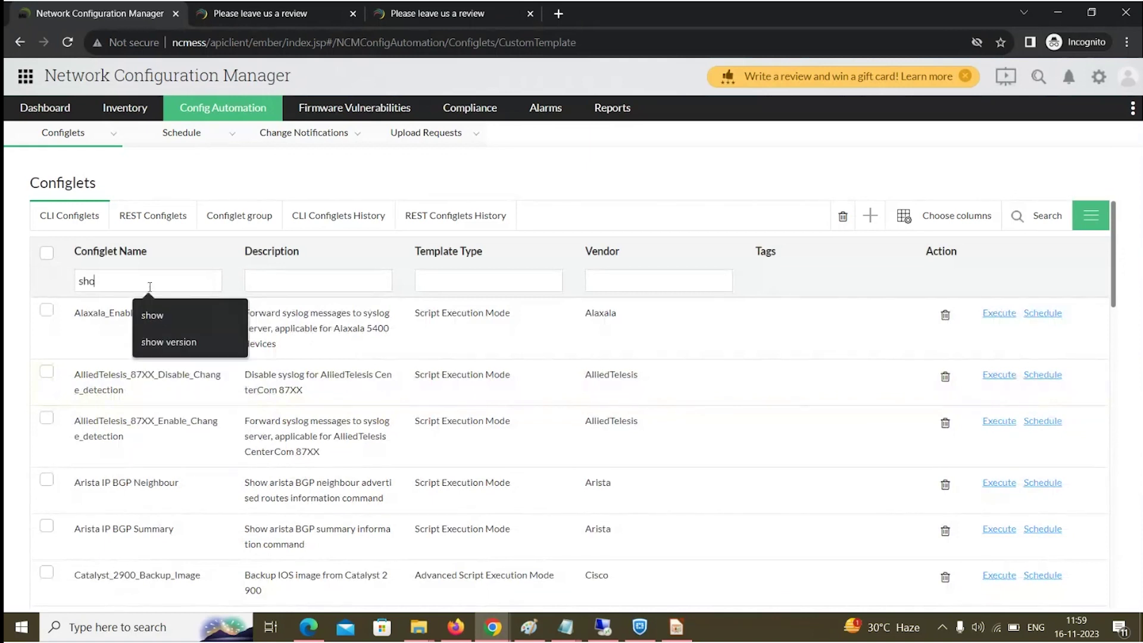
{"action": "type", "text": "w version"}
{"action": "key", "text": "Return"}
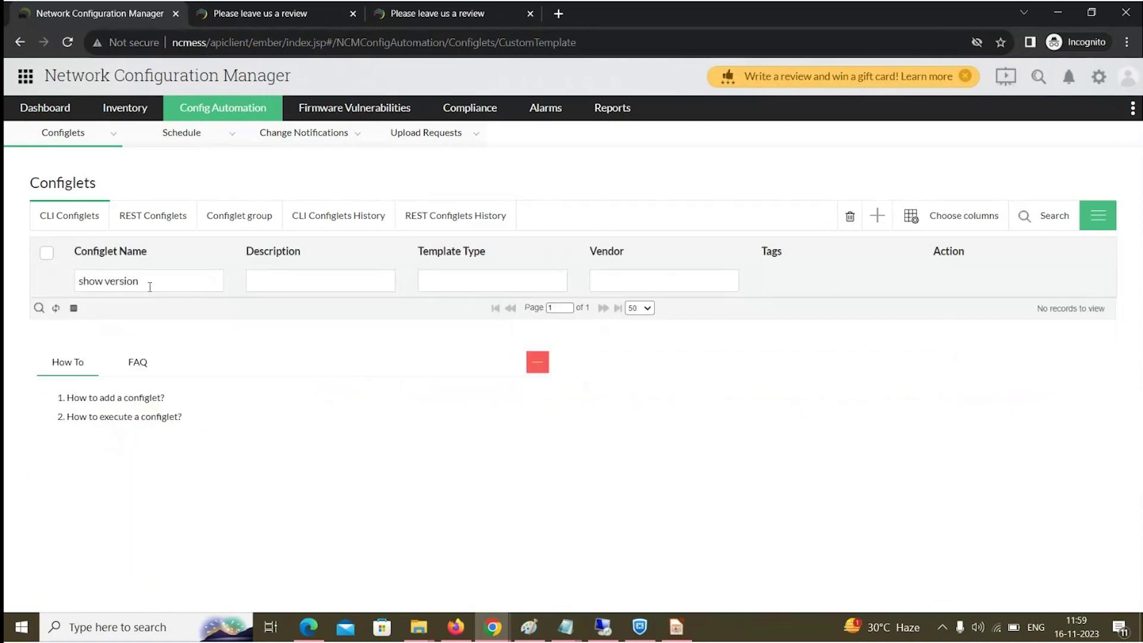
{"action": "key", "text": "BackSpace"}
{"action": "key", "text": "BackSpace"}
{"action": "key", "text": "BackSpace"}
{"action": "key", "text": "BackSpace"}
{"action": "key", "text": "BackSpace"}
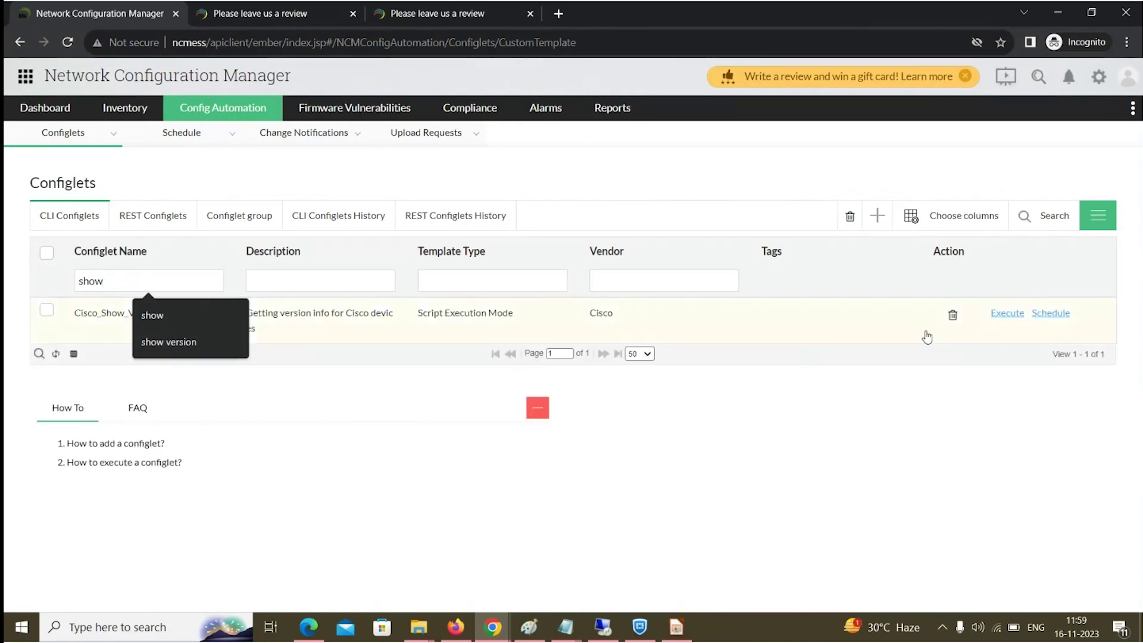
{"action": "left_click", "coordinate": [1005, 314]}
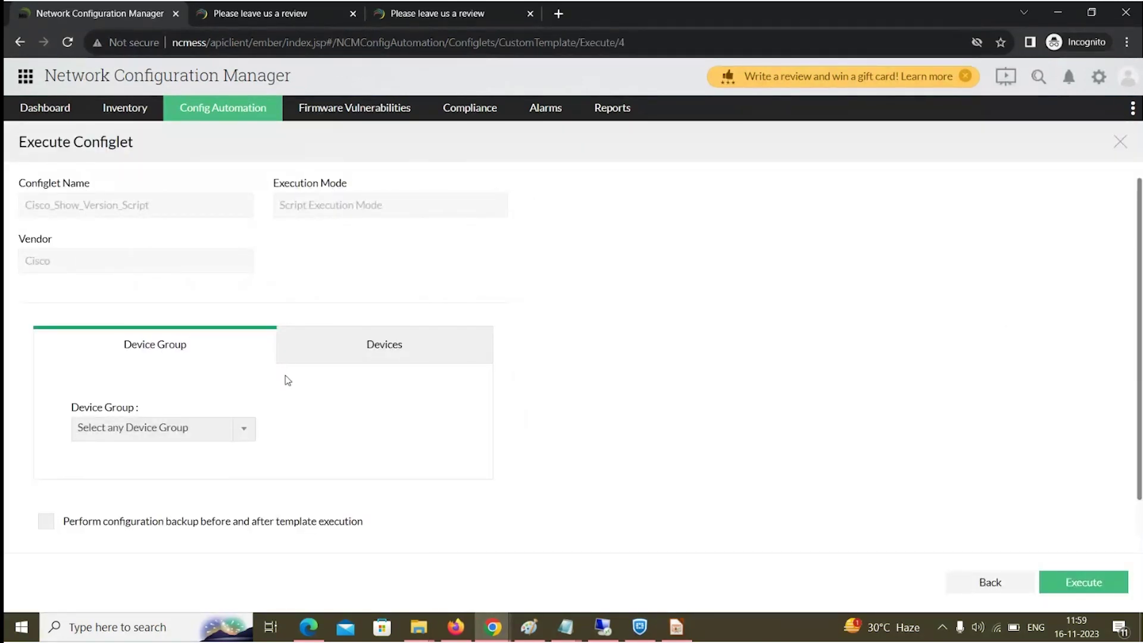
Execute Cisco_Show_Version_Script on the selected device 192.168.50.131.
{"action": "left_click", "coordinate": [326, 357]}
{"action": "left_click", "coordinate": [115, 526]}
{"action": "scroll", "coordinate": [116, 527], "scroll_direction": "down", "scroll_amount": 1}
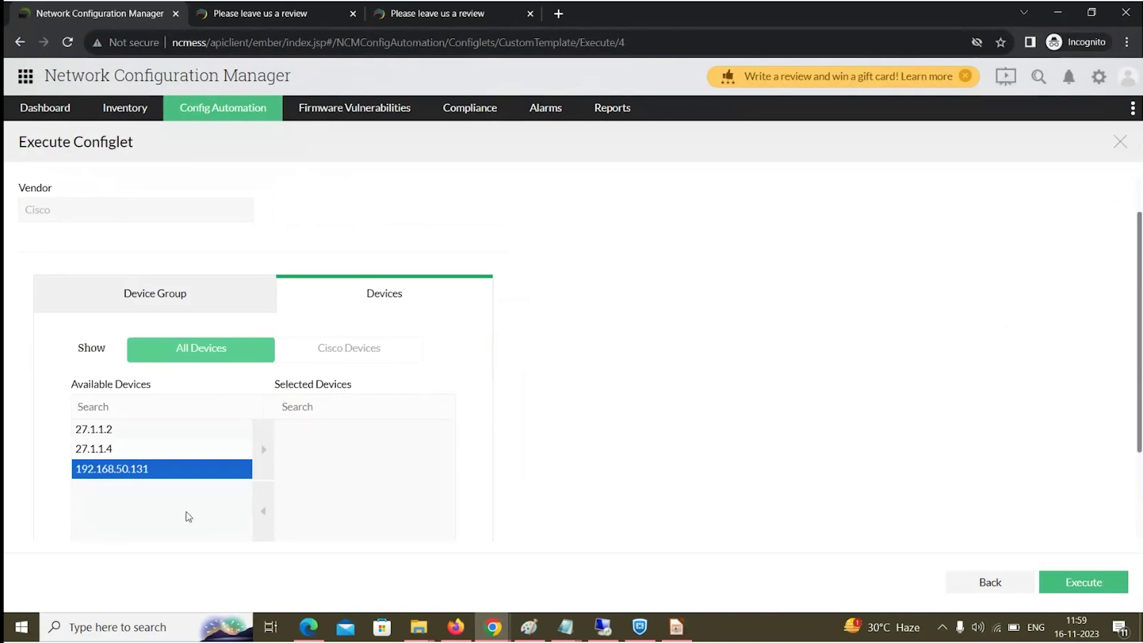
{"action": "left_click", "coordinate": [256, 447]}
{"action": "scroll", "coordinate": [756, 479], "scroll_direction": "down", "scroll_amount": 2}
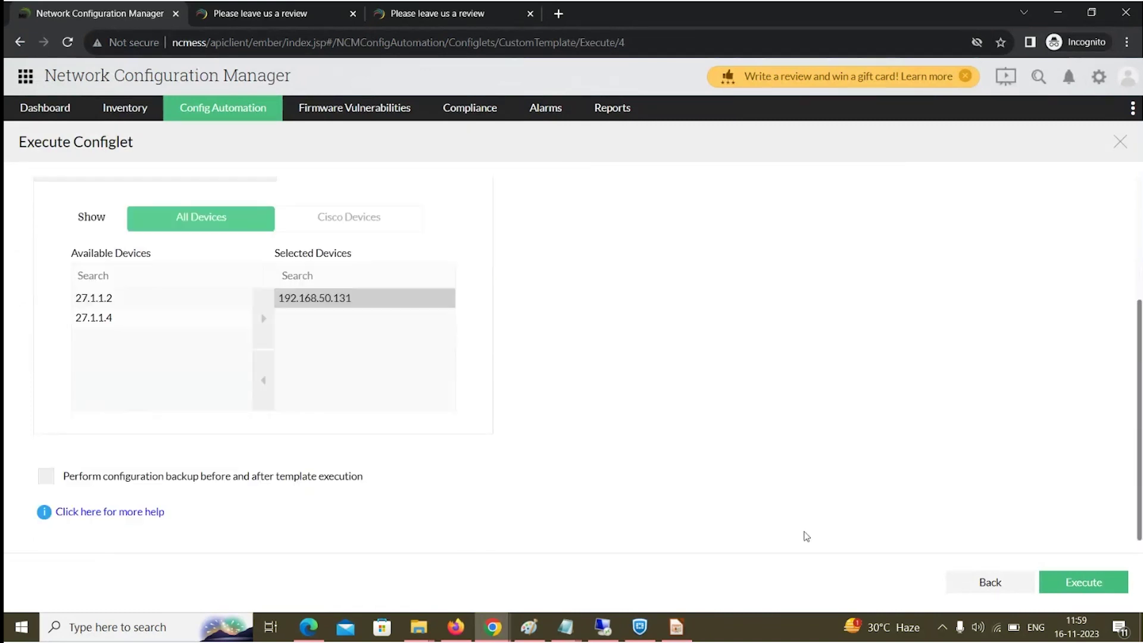
{"action": "left_click", "coordinate": [1083, 582]}
Sign out of the operator account, log in with the other account, and check notifications.
{"action": "left_click", "coordinate": [1128, 77]}
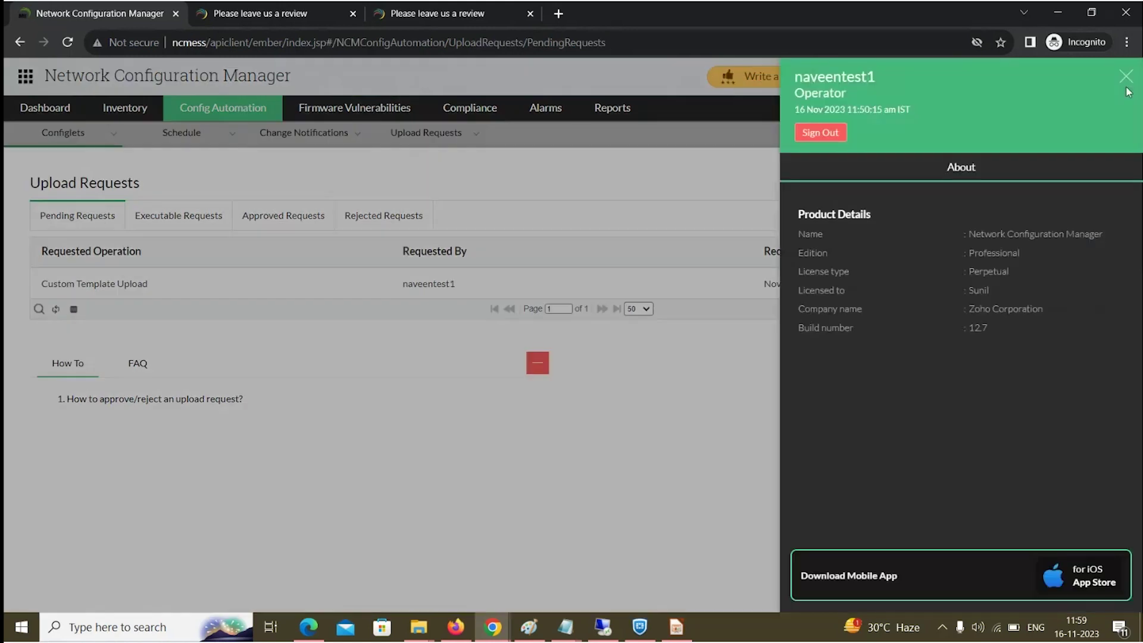
{"action": "left_click", "coordinate": [832, 140]}
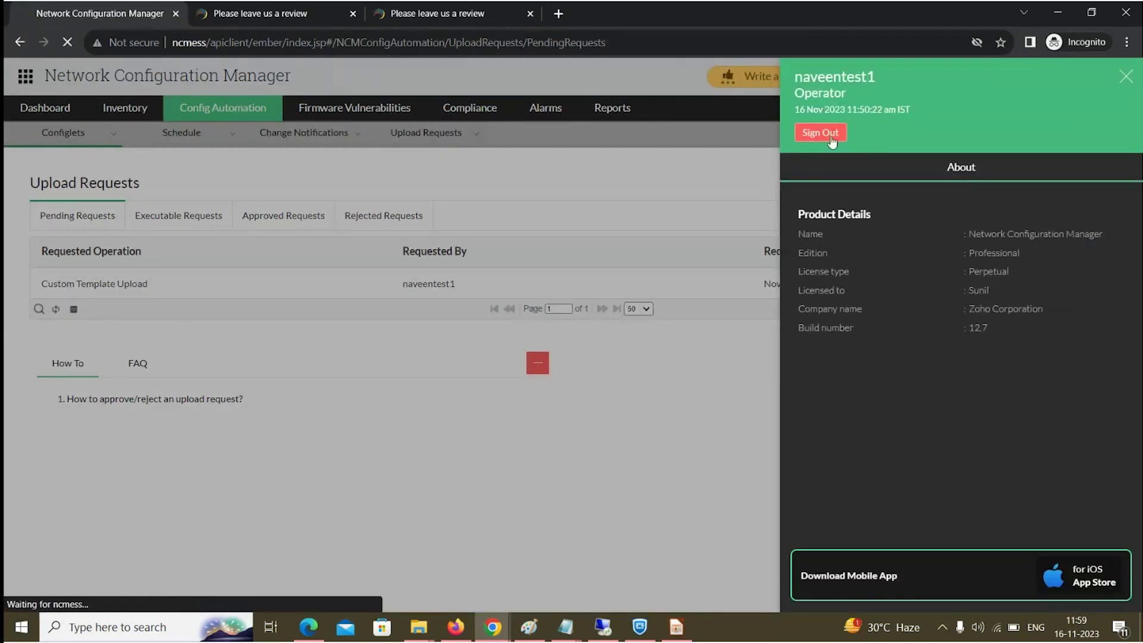
{"action": "type", "text": "naveen-8083"}
{"action": "key", "text": "Tab"}
{"action": "type", "text": "•"}
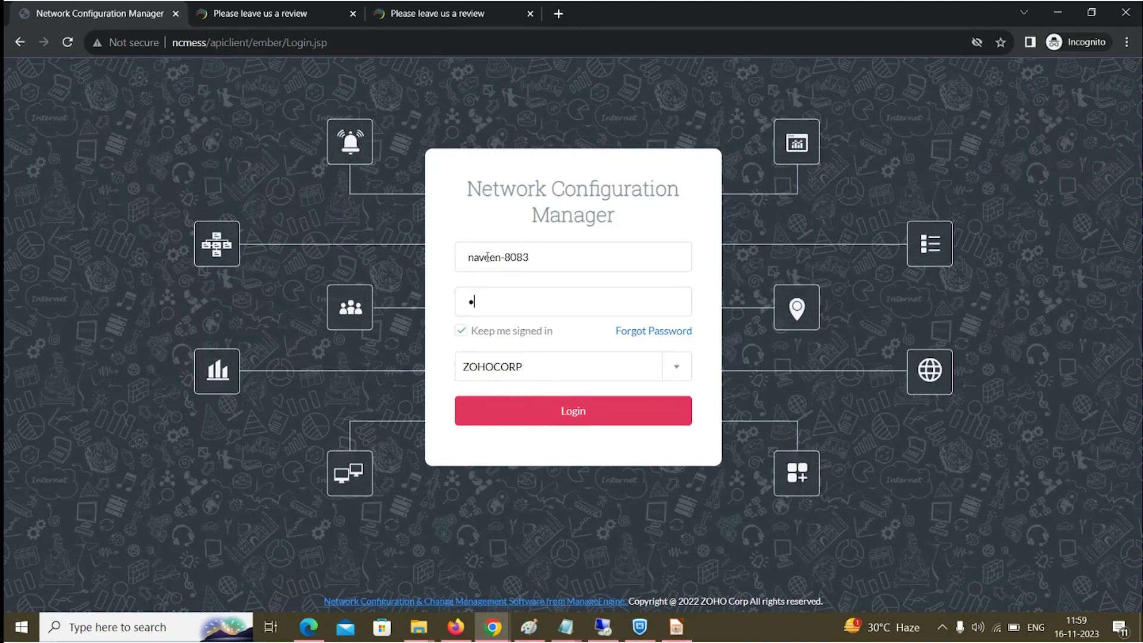
{"action": "type", "text": "•••••••••••"}
{"action": "left_click", "coordinate": [560, 421]}
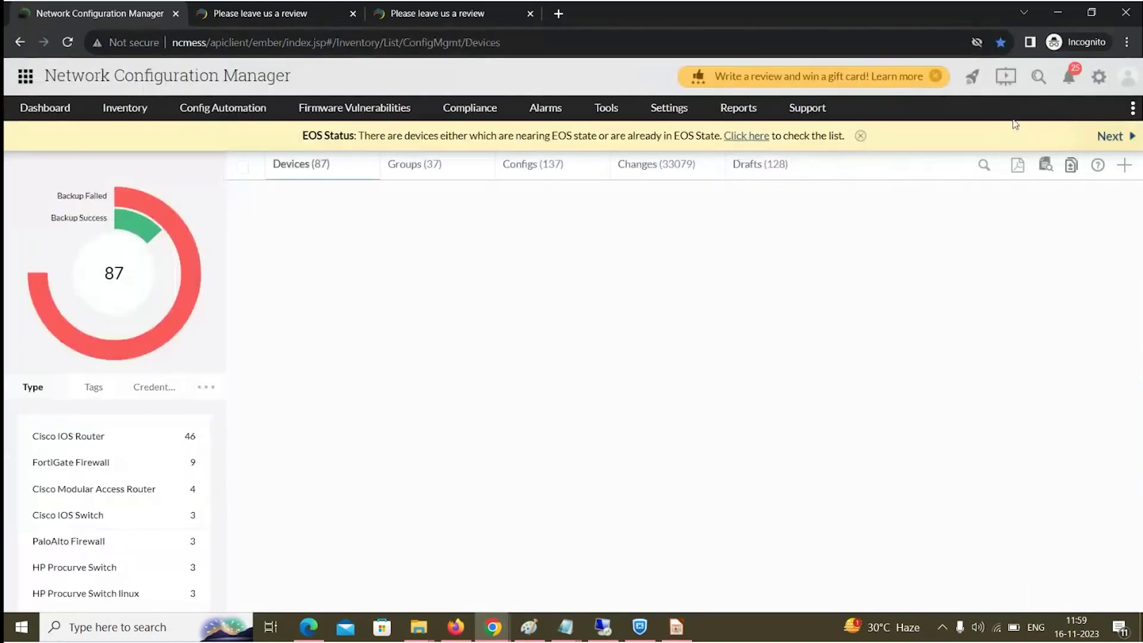
{"action": "left_click", "coordinate": [1066, 81]}
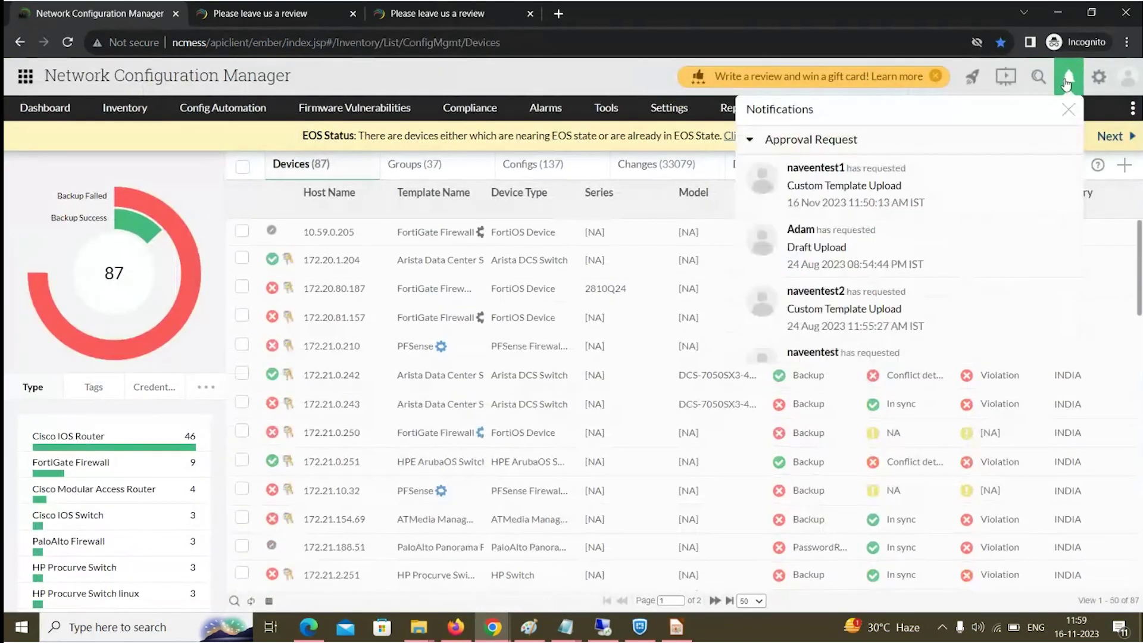
{"action": "left_click", "coordinate": [933, 186]}
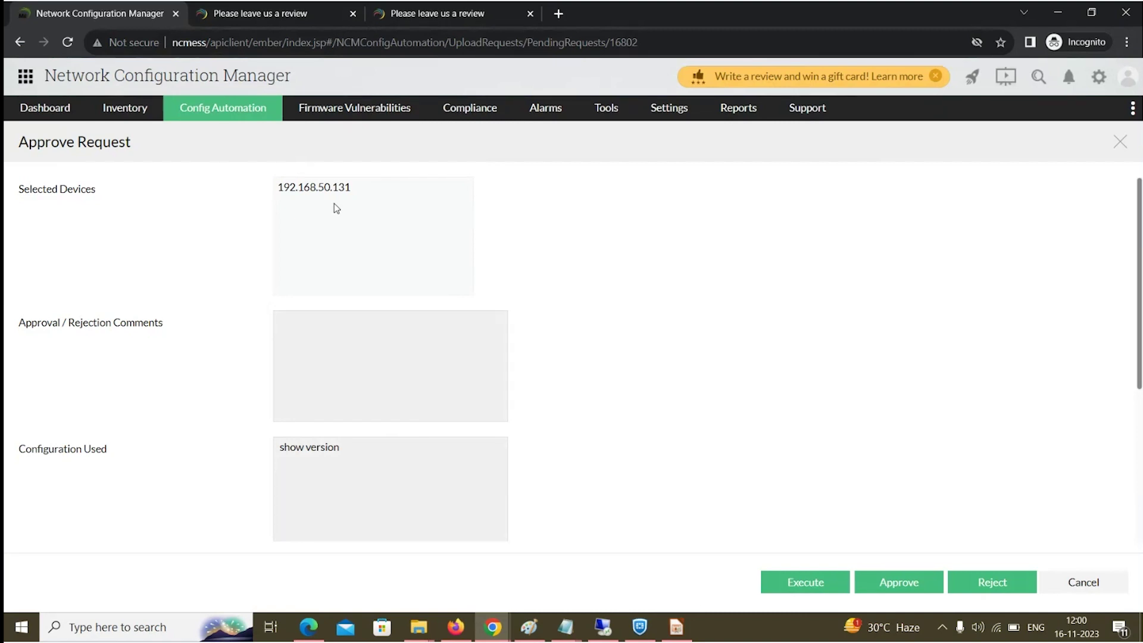
{"action": "scroll", "coordinate": [789, 460], "scroll_direction": "down", "scroll_amount": 2}
{"action": "scroll", "coordinate": [788, 460], "scroll_direction": "down", "scroll_amount": 1}
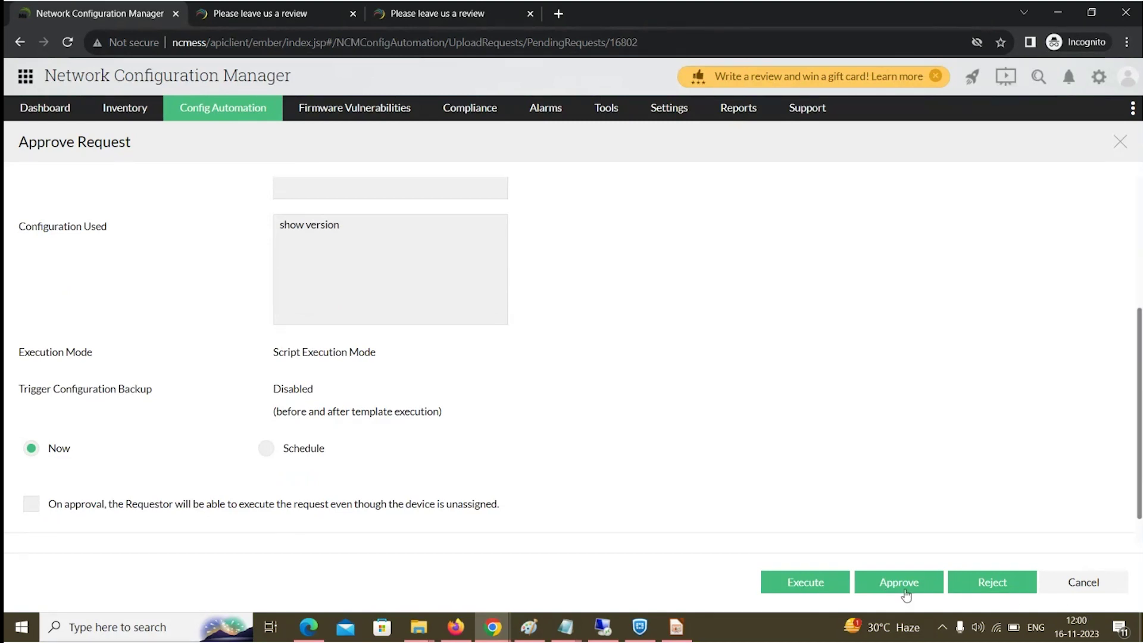
{"action": "scroll", "coordinate": [435, 407], "scroll_direction": "up", "scroll_amount": 2}
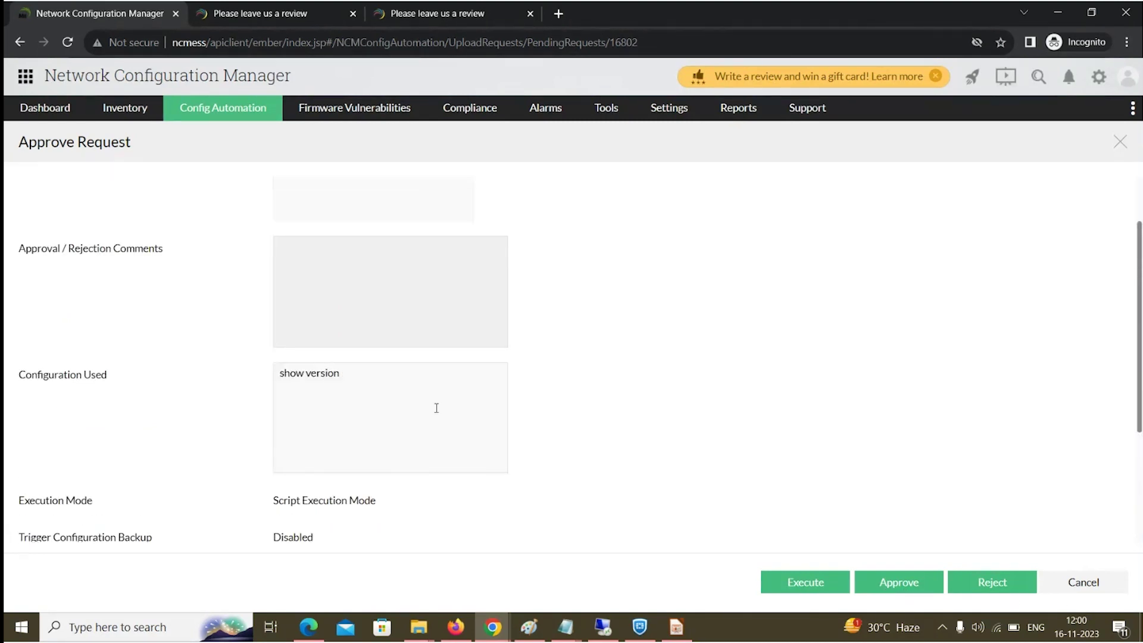
{"action": "left_click", "coordinate": [343, 316]}
{"action": "type", "text": "excut"}
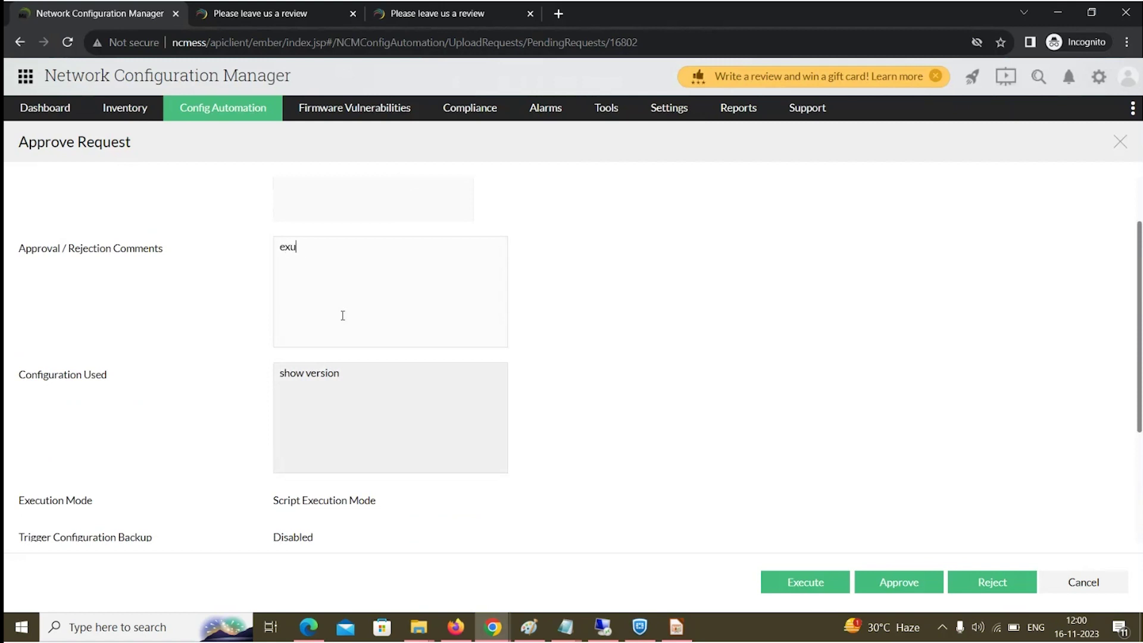
{"action": "key", "text": "BackSpace"}
{"action": "key", "text": "BackSpace"}
{"action": "key", "text": "BackSpace"}
{"action": "type", "text": "ecute"}
{"action": "scroll", "coordinate": [372, 364], "scroll_direction": "down", "scroll_amount": 2}
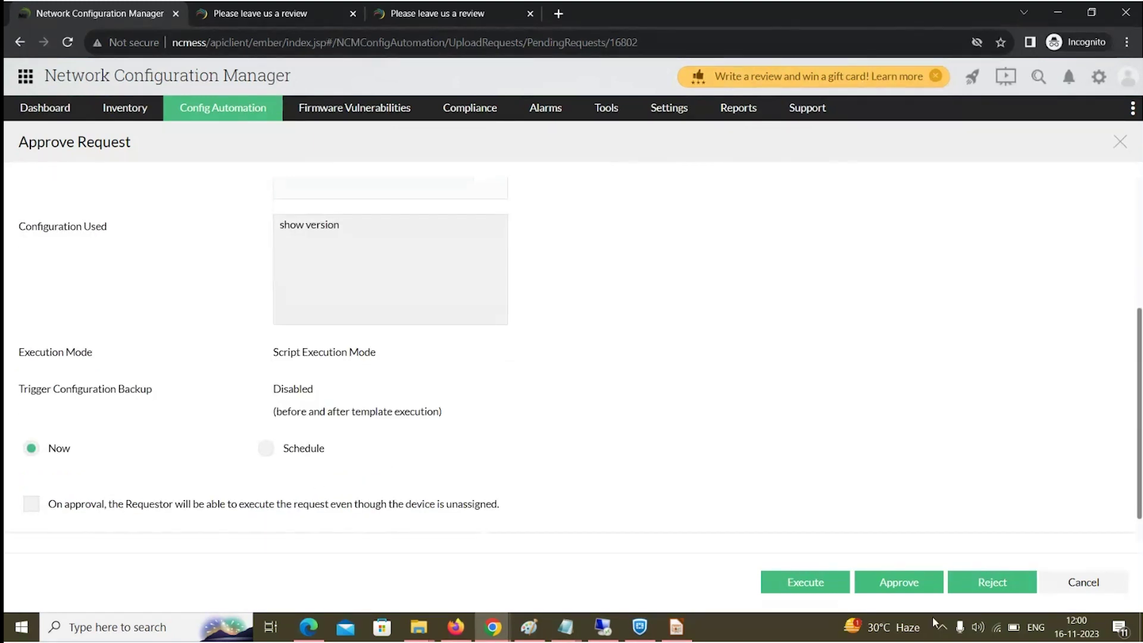
{"action": "left_click", "coordinate": [1083, 590]}
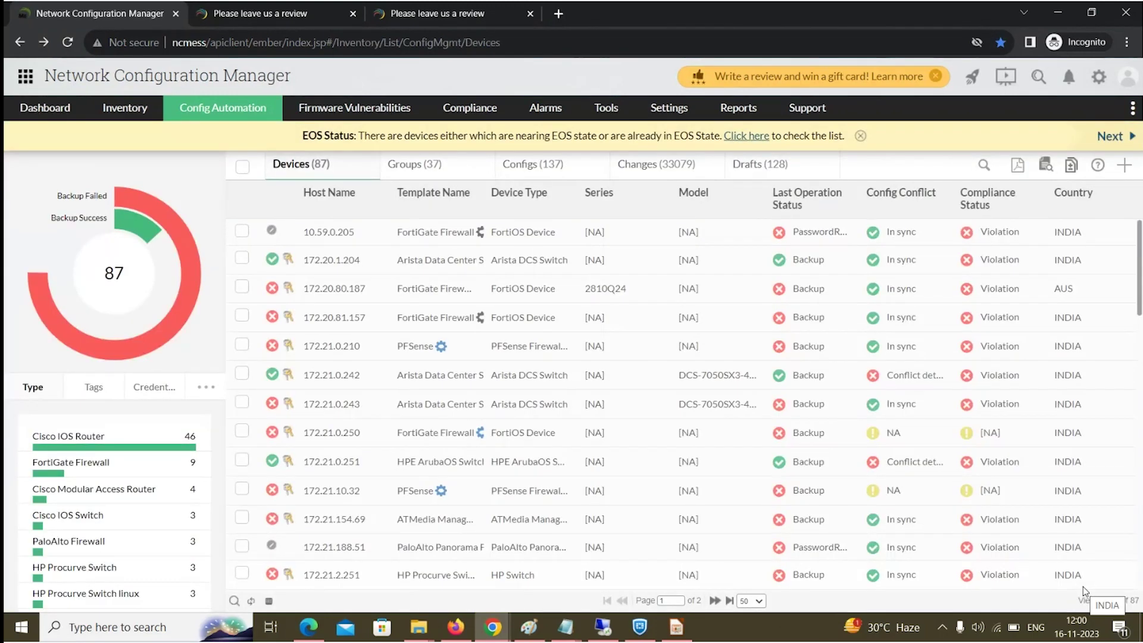
{"action": "key", "text": "alt+Tab"}
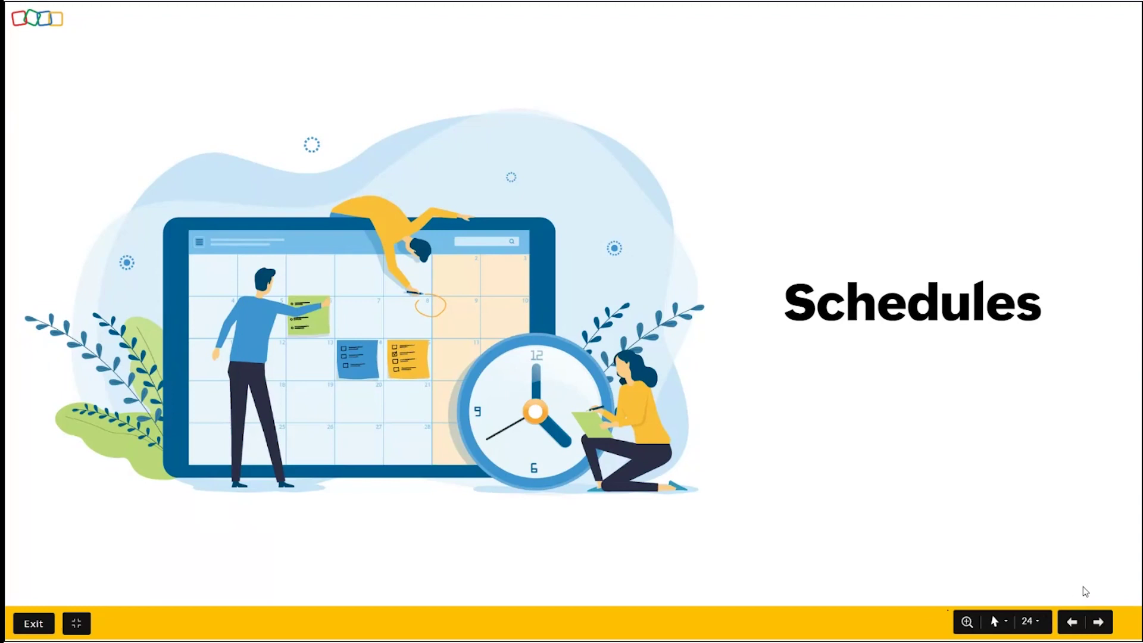
{"action": "key", "text": "Right"}
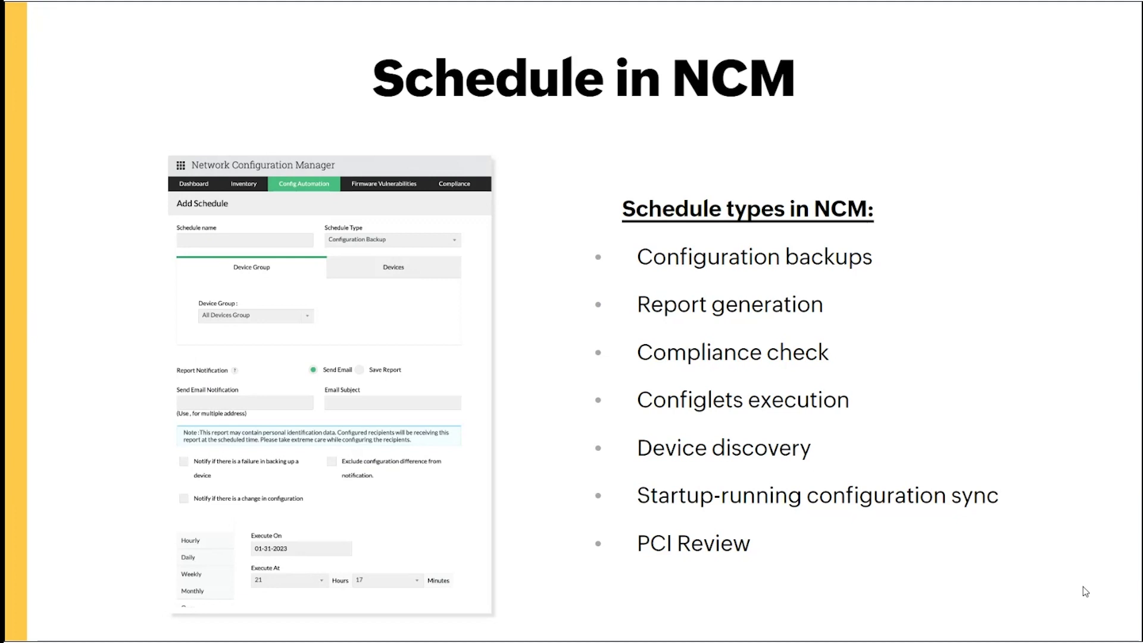
{"action": "key", "text": "alt+Tab"}
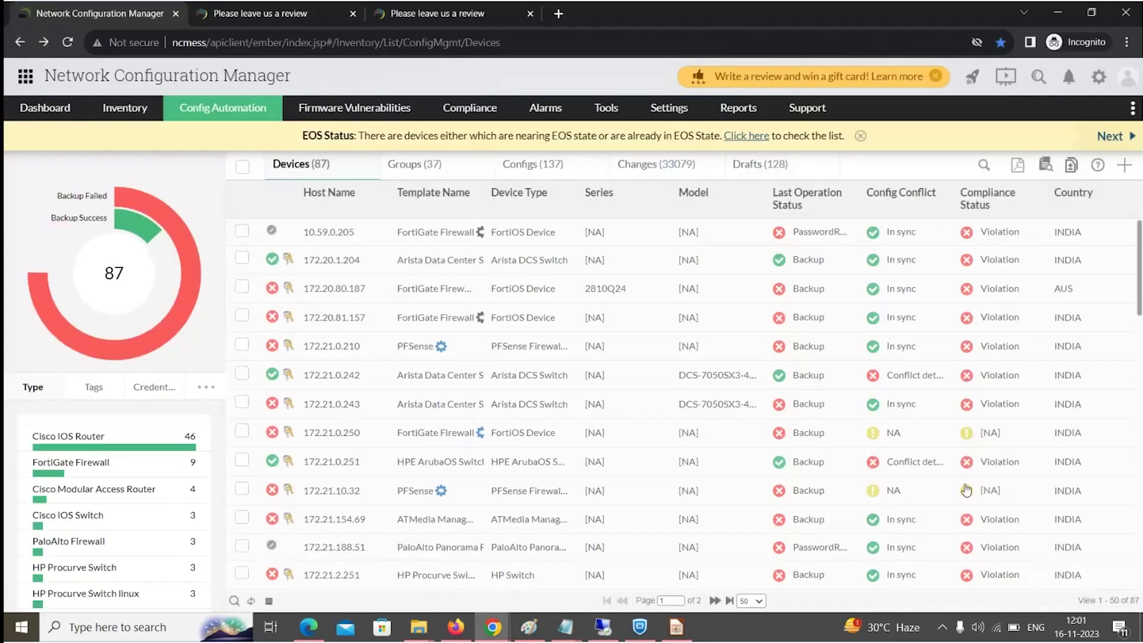
Add a new schedule named 'test' with type Configuration Backup.
{"action": "mouse_move", "coordinate": [213, 109]}
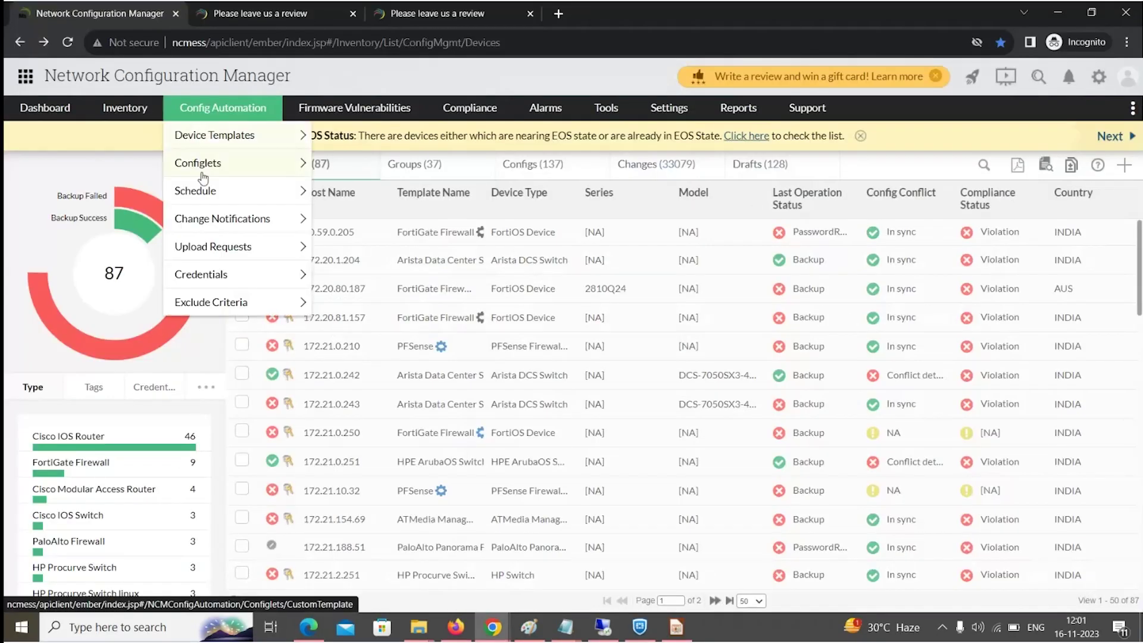
{"action": "mouse_move", "coordinate": [199, 194]}
{"action": "left_click", "coordinate": [200, 194]}
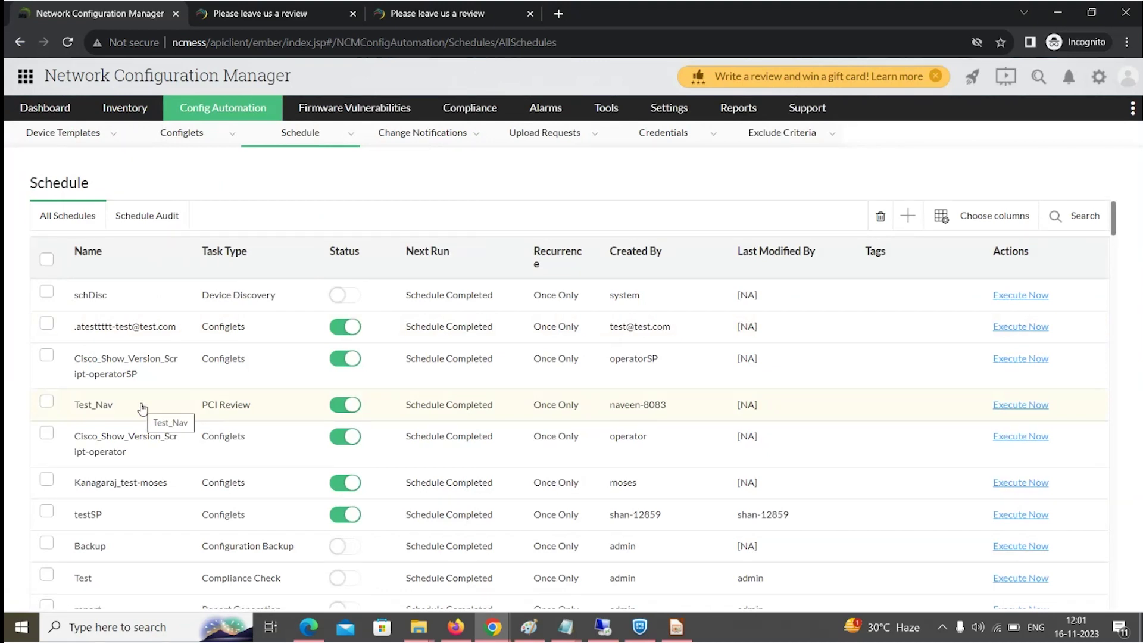
{"action": "left_click", "coordinate": [908, 217]}
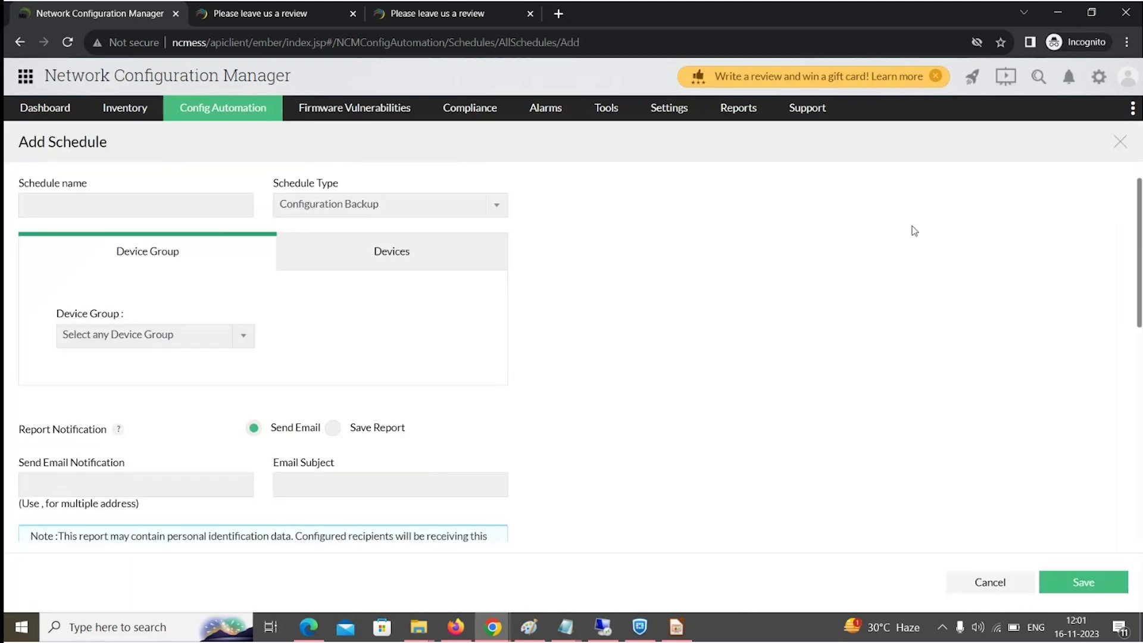
{"action": "left_click", "coordinate": [147, 208]}
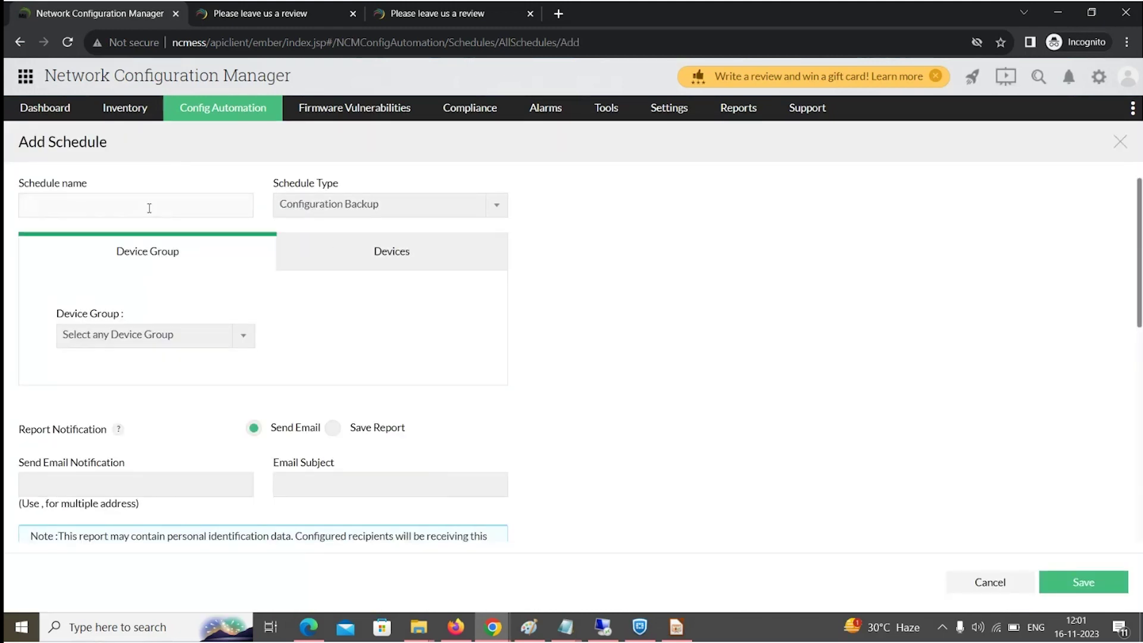
{"action": "type", "text": "test"}
{"action": "left_click", "coordinate": [417, 208]}
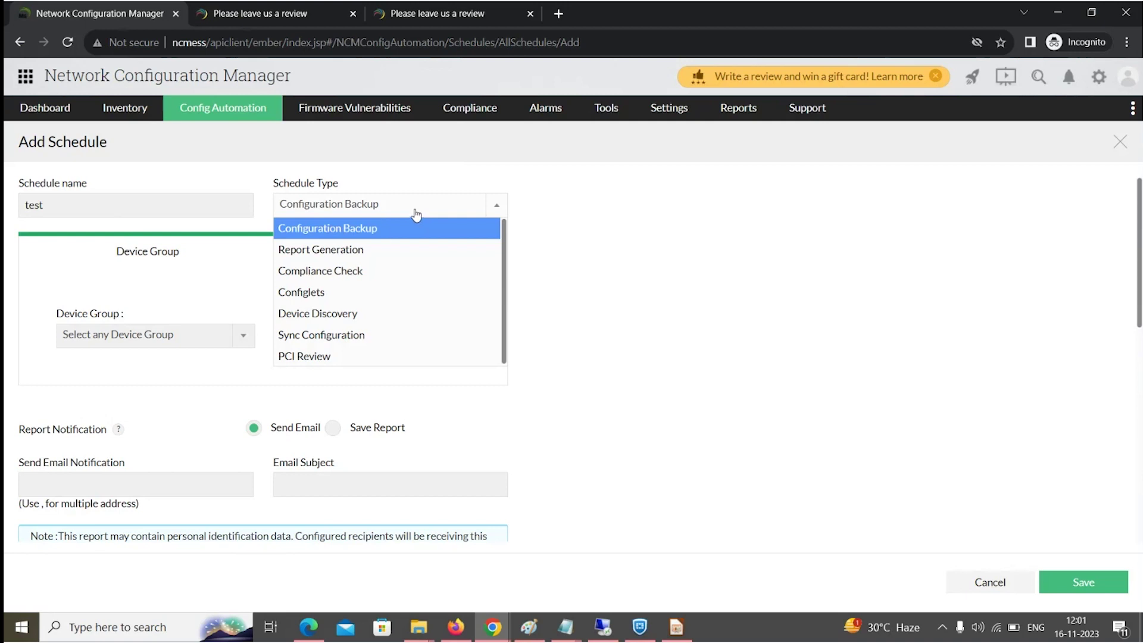
{"action": "left_click", "coordinate": [383, 231]}
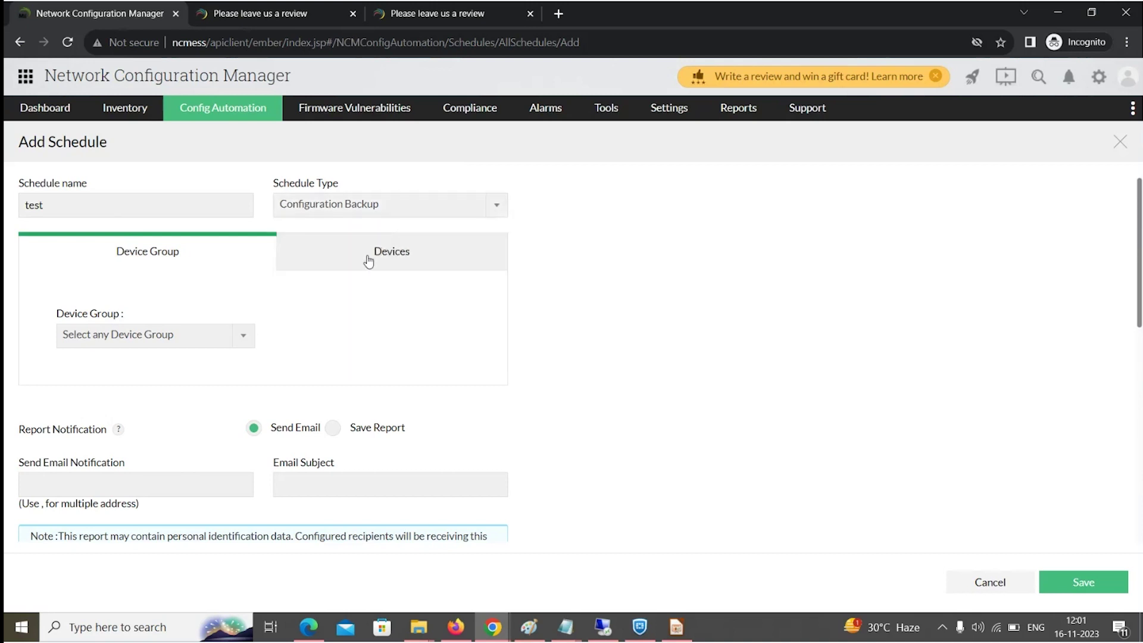
Search device groups for 'all' and target All Devices Group.
{"action": "left_click", "coordinate": [218, 338]}
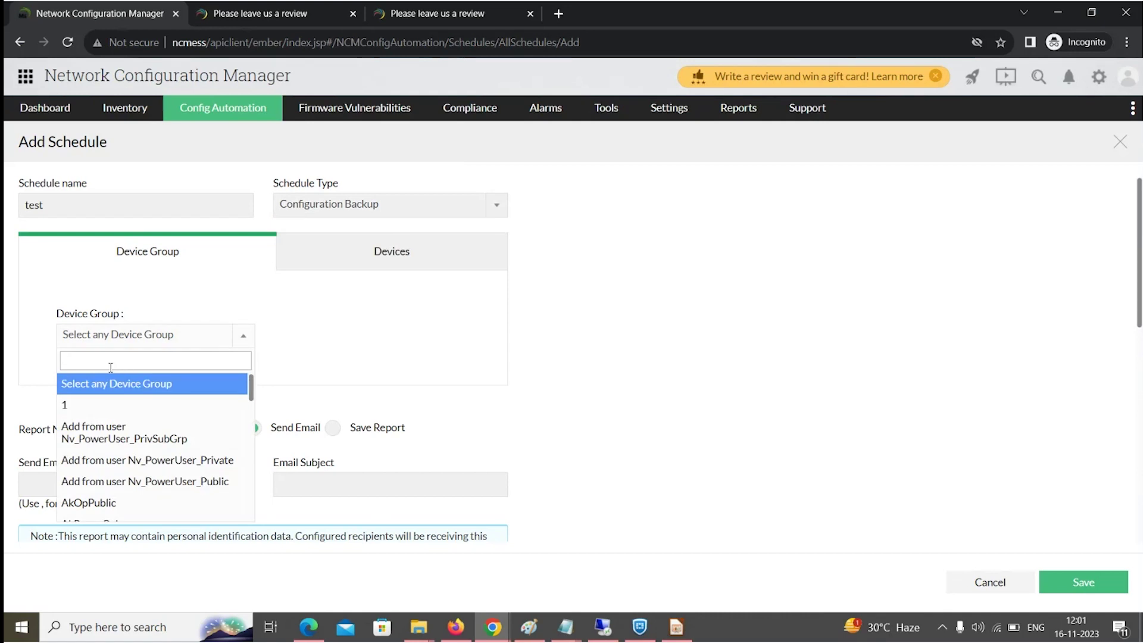
{"action": "type", "text": "all"}
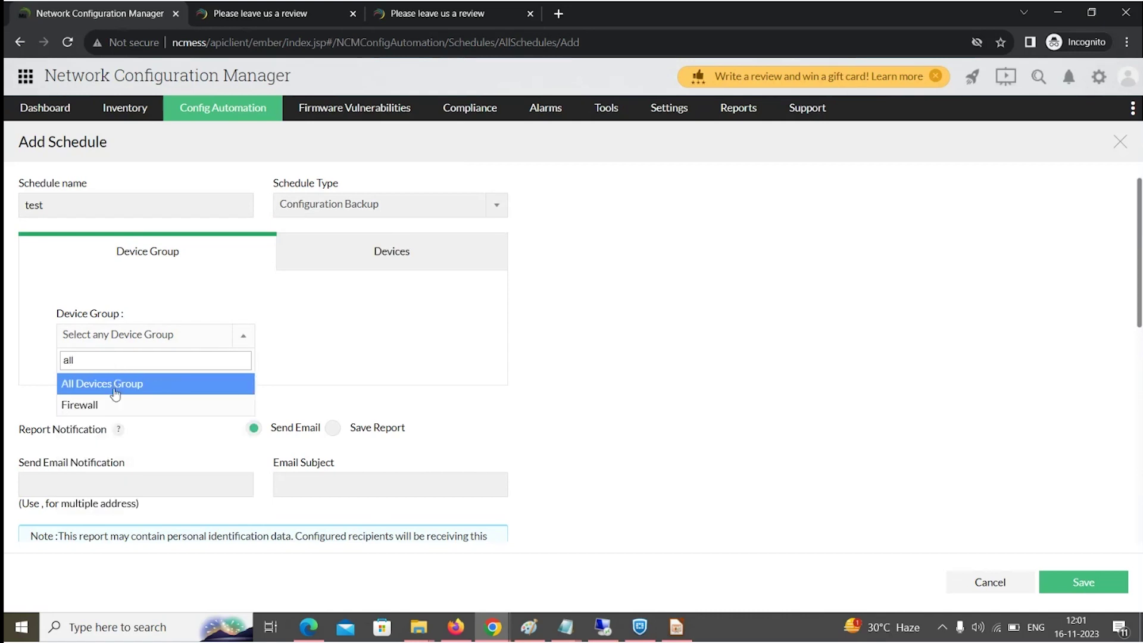
{"action": "left_click", "coordinate": [115, 395]}
{"action": "scroll", "coordinate": [117, 389], "scroll_direction": "down", "scroll_amount": 1}
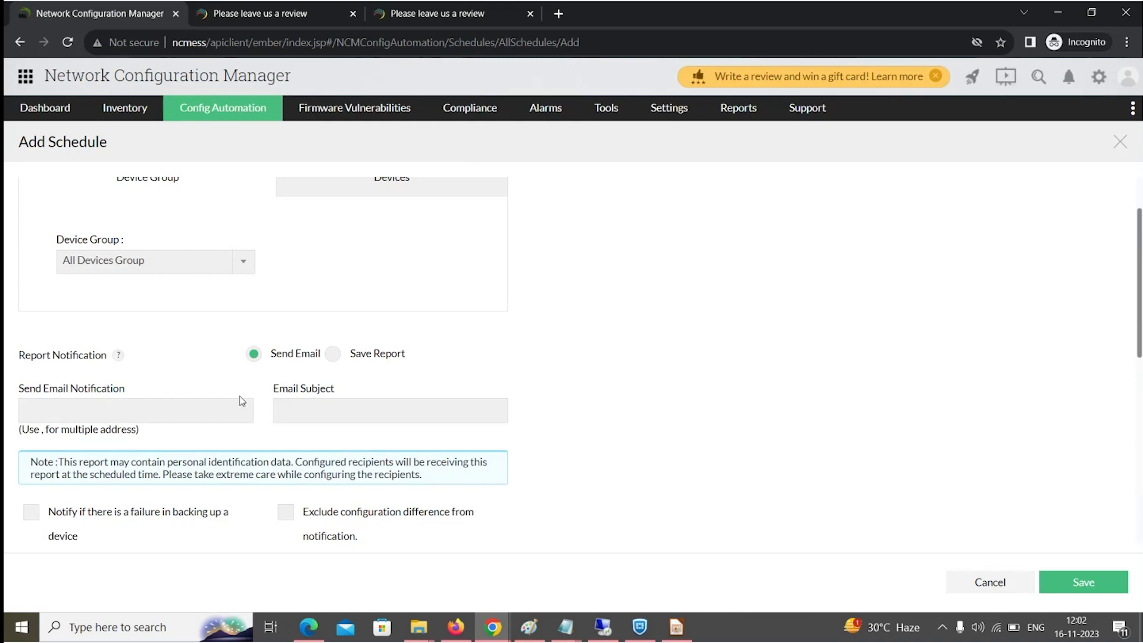
{"action": "scroll", "coordinate": [242, 400], "scroll_direction": "down", "scroll_amount": 7}
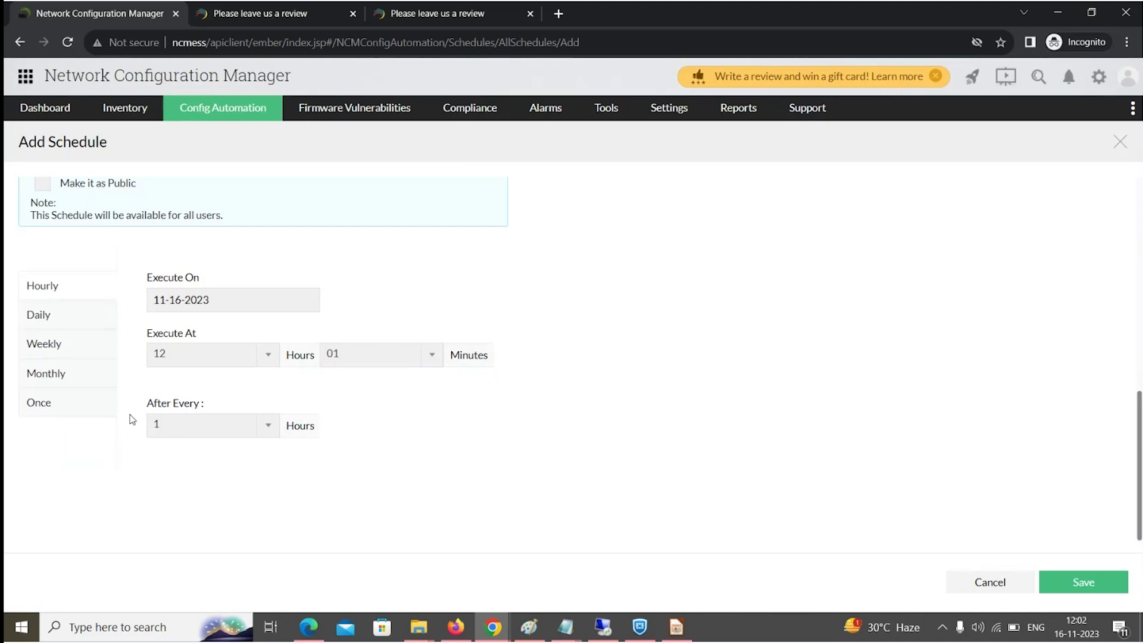
Switch the test schedule's frequency from Hourly to Monthly.
{"action": "left_click", "coordinate": [81, 415]}
{"action": "left_click", "coordinate": [72, 406]}
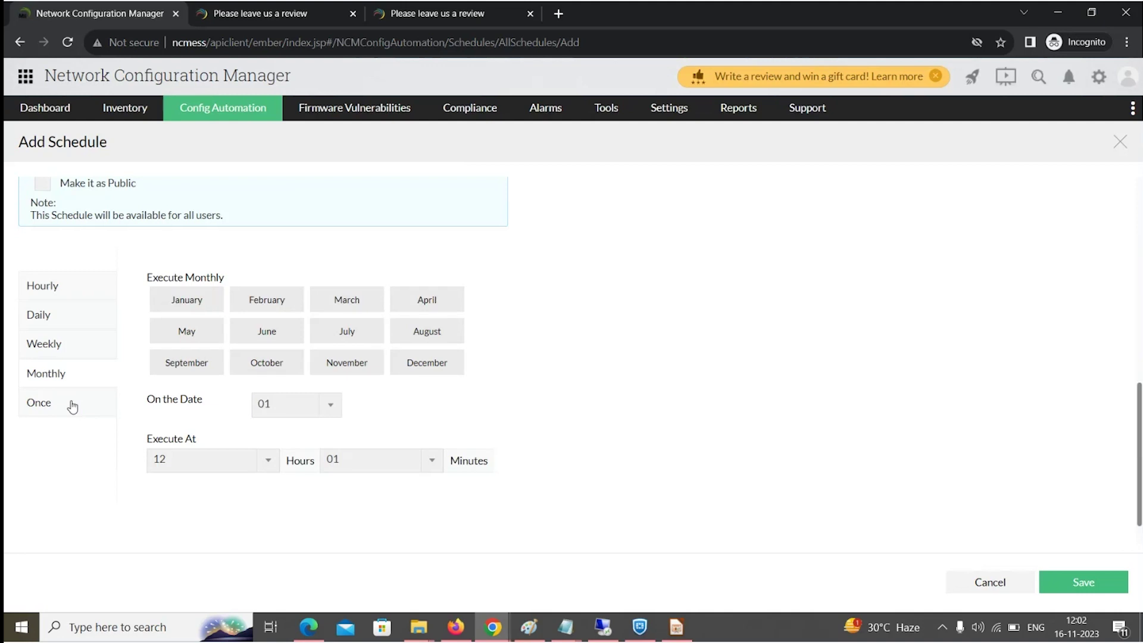
{"action": "scroll", "coordinate": [345, 400], "scroll_direction": "up", "scroll_amount": 10}
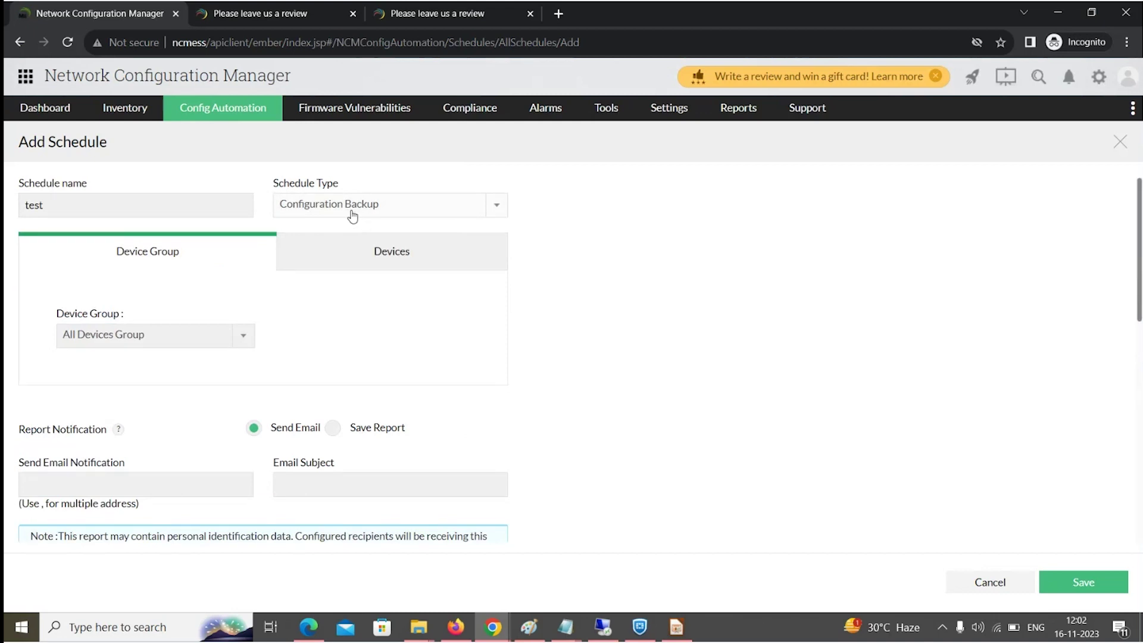
Cycle the schedule type through Report Generation and Compliance Check to Device Discovery.
{"action": "left_click", "coordinate": [352, 216]}
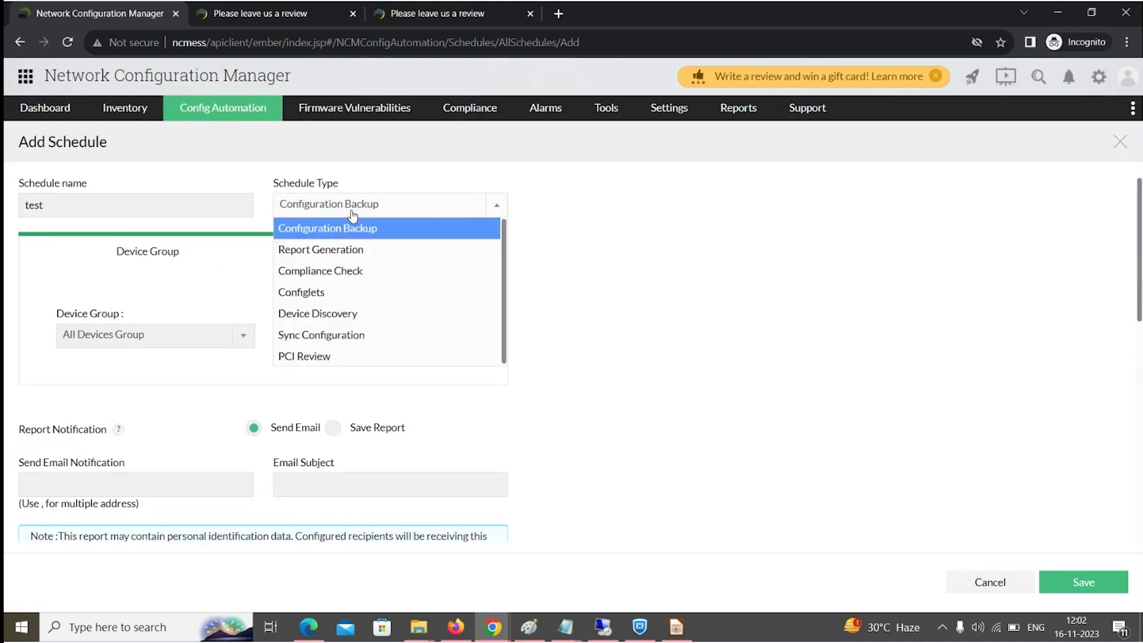
{"action": "left_click", "coordinate": [337, 251]}
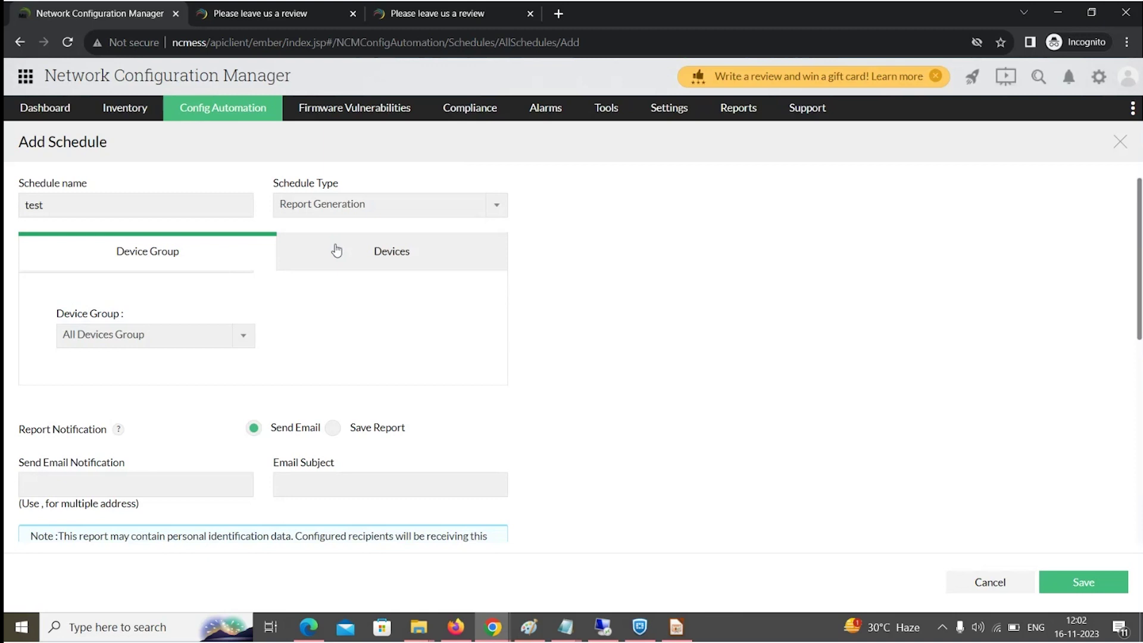
{"action": "left_click", "coordinate": [335, 213]}
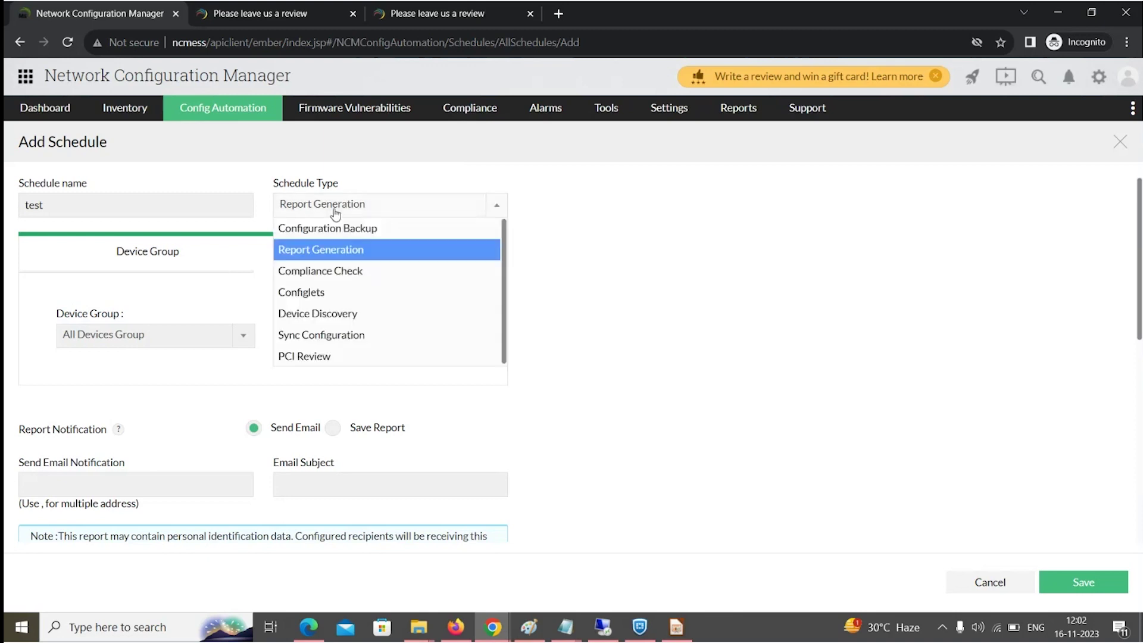
{"action": "left_click", "coordinate": [324, 272]}
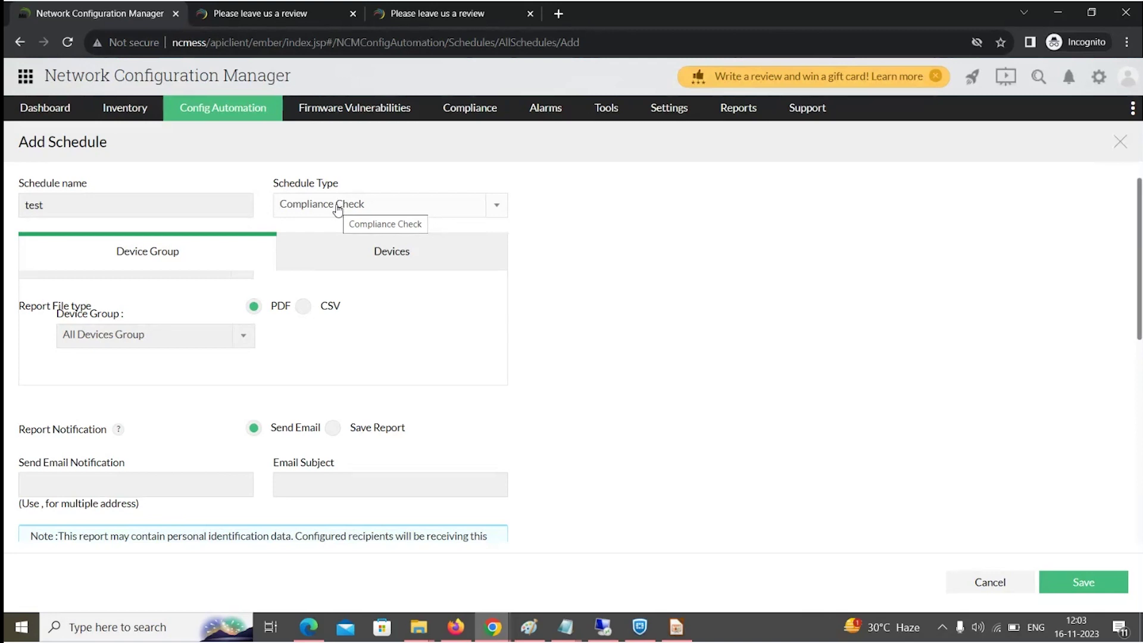
{"action": "left_click", "coordinate": [338, 208]}
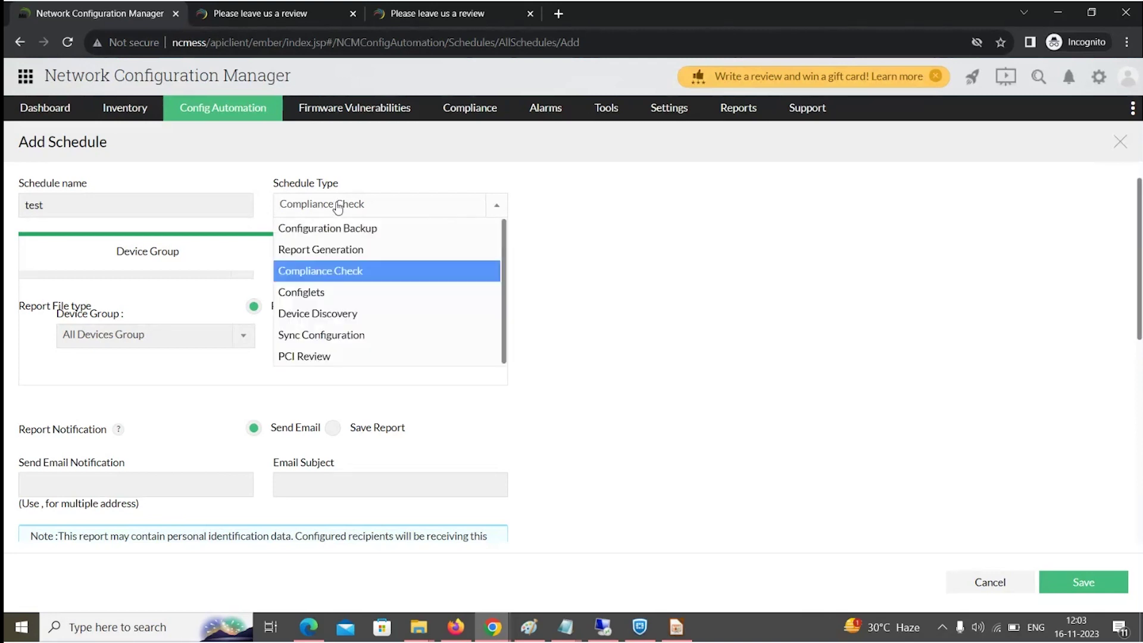
{"action": "left_click", "coordinate": [326, 322]}
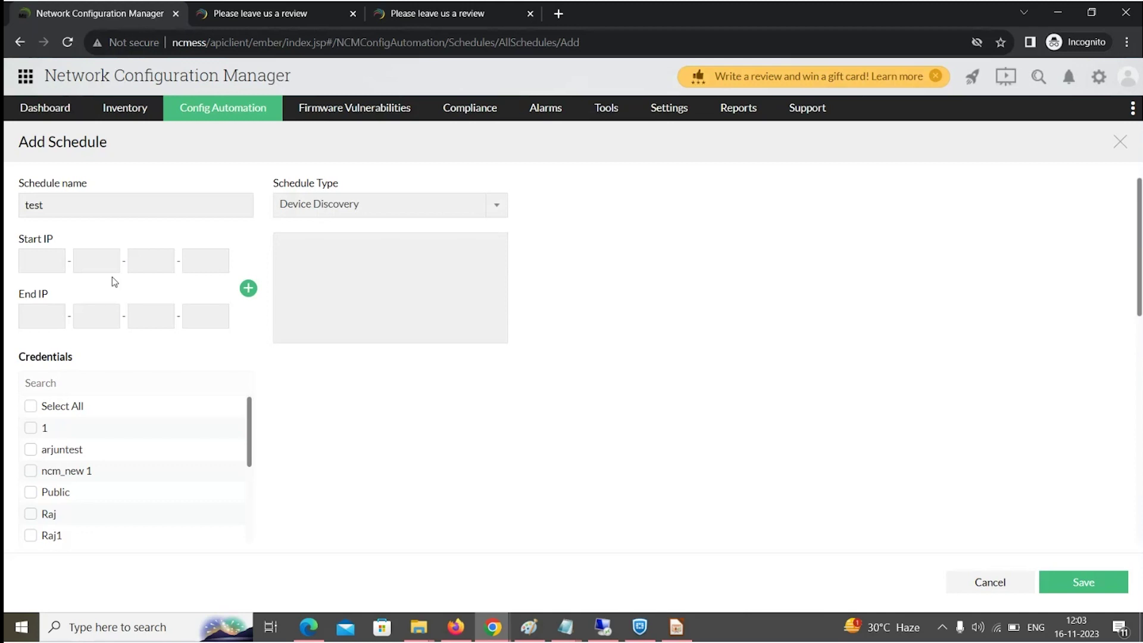
Tick the ncm_new 1 credential for discovery, then switch back to the presentation slides.
{"action": "left_click", "coordinate": [30, 470]}
{"action": "key", "text": "alt+Tab"}
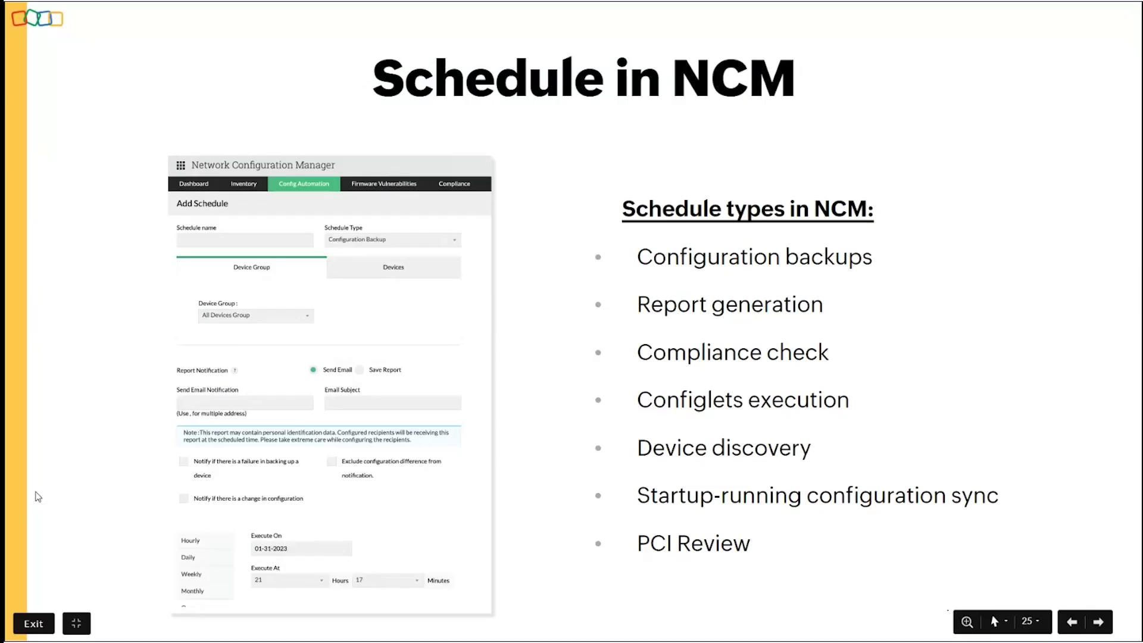
Advance the slides to the one explaining configuration search.
{"action": "key", "text": "Right"}
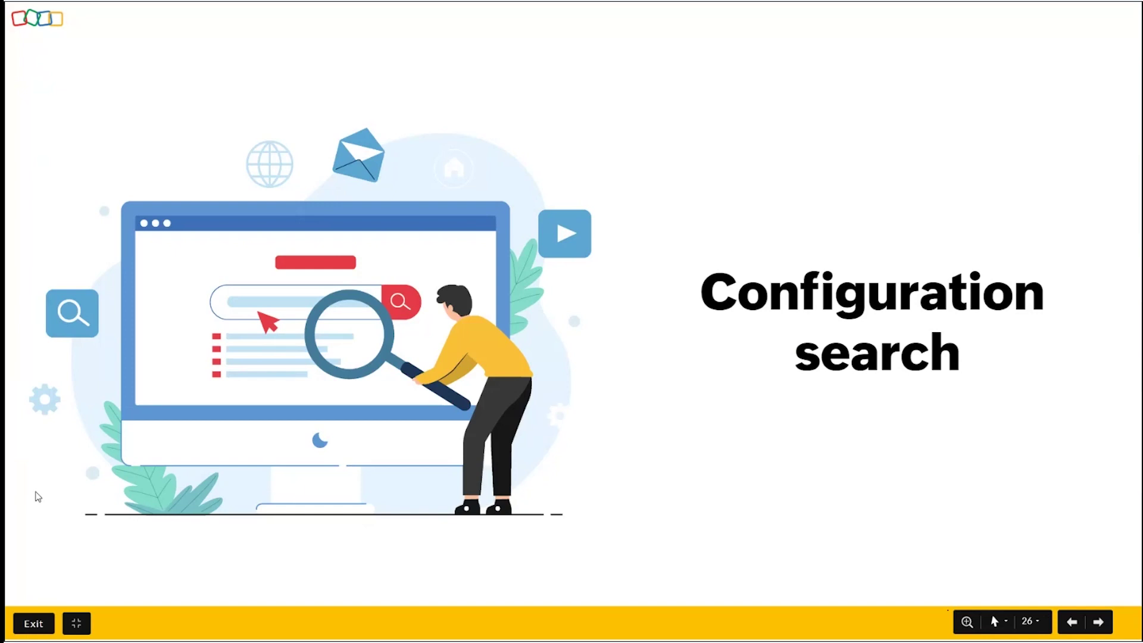
{"action": "key", "text": "Right"}
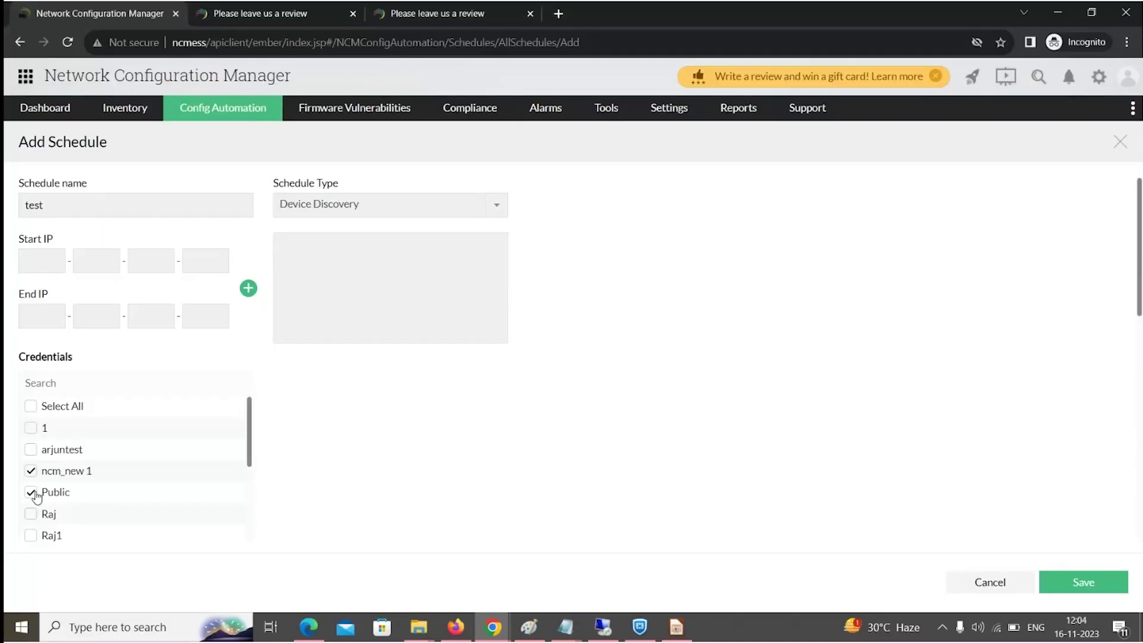
From the Devices inventory, search configurations for 'public' and switch to advanced search.
{"action": "mouse_move", "coordinate": [119, 111]}
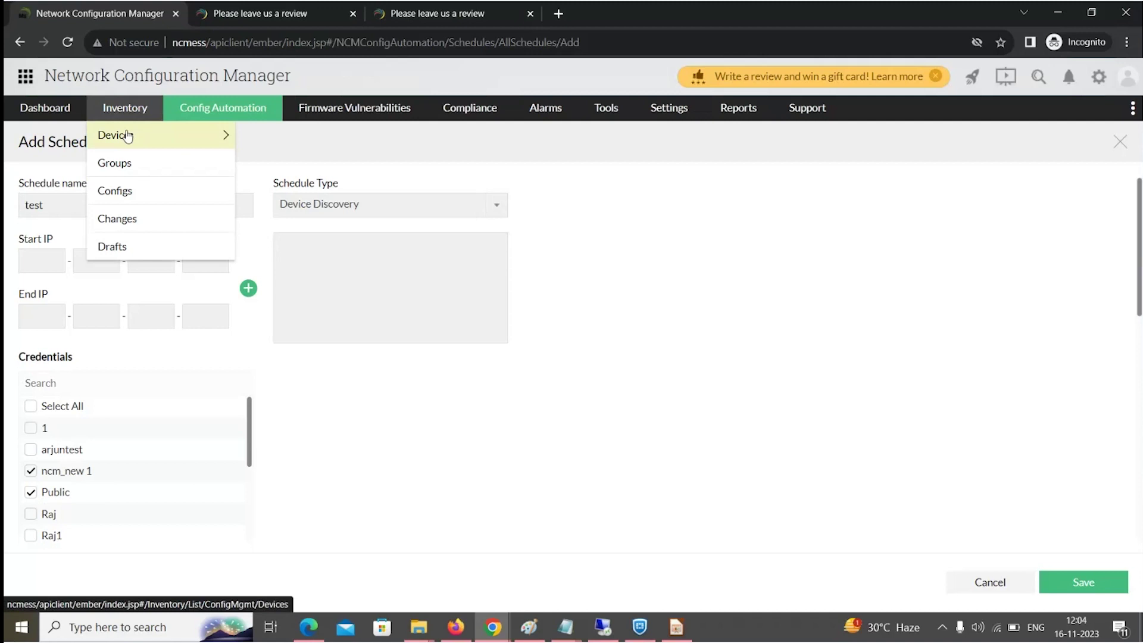
{"action": "left_click", "coordinate": [127, 136]}
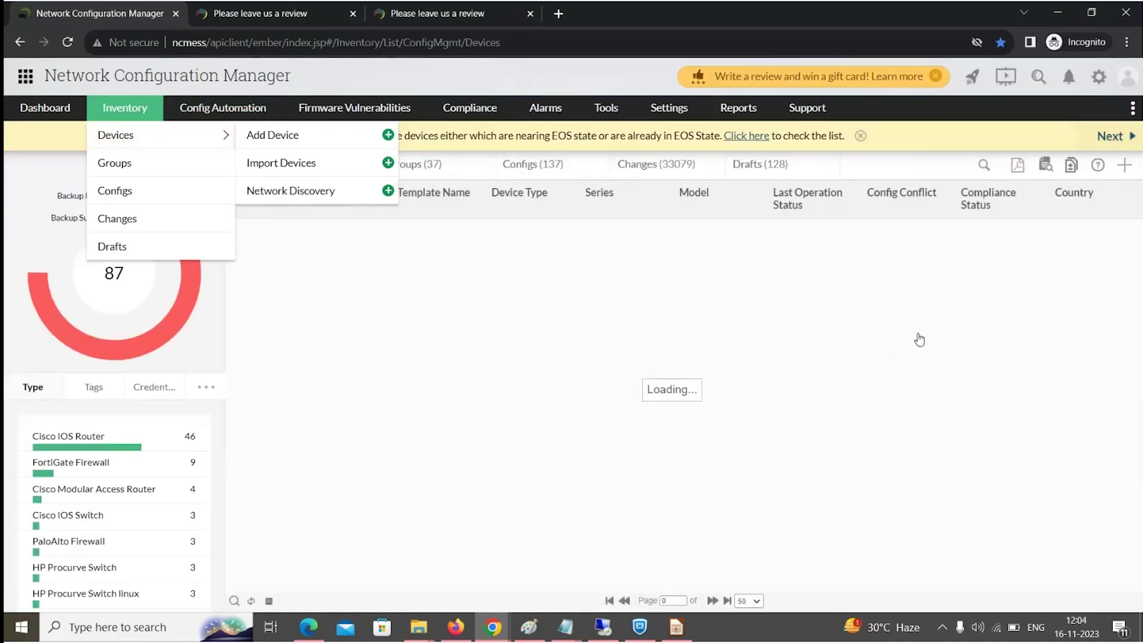
{"action": "left_click", "coordinate": [1045, 166]}
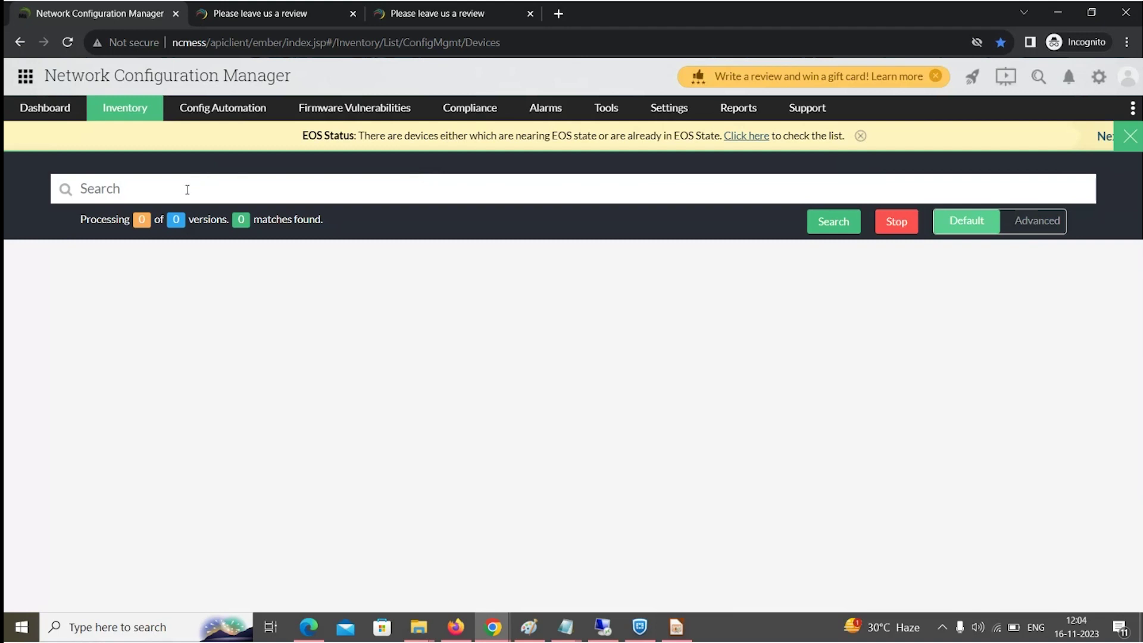
{"action": "type", "text": "public"}
{"action": "left_click", "coordinate": [826, 234]}
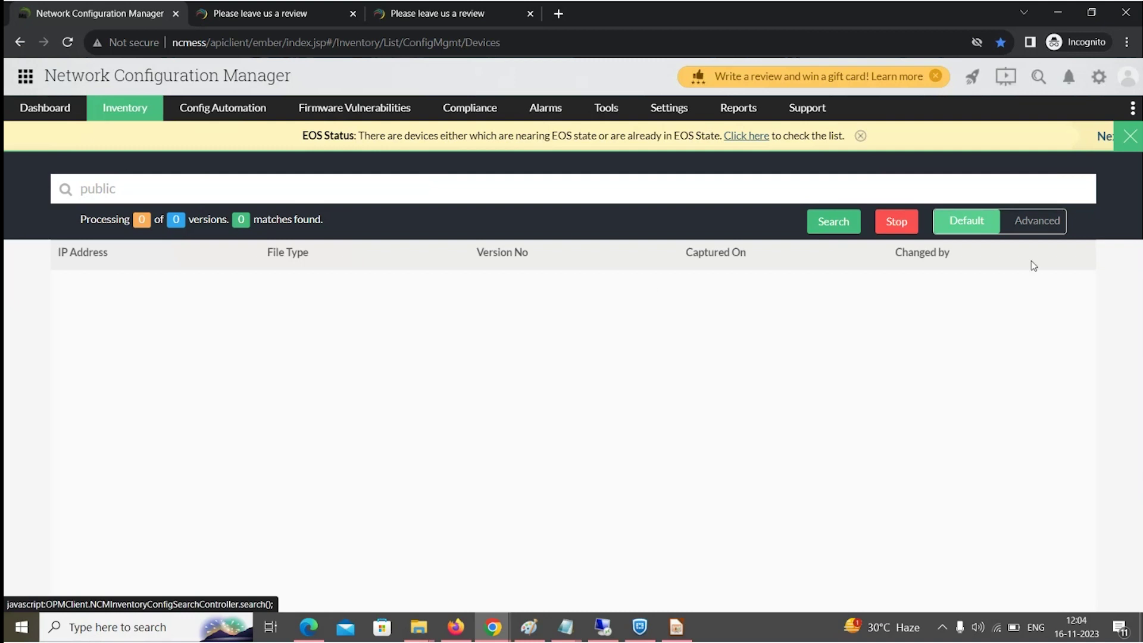
{"action": "left_click", "coordinate": [1036, 229]}
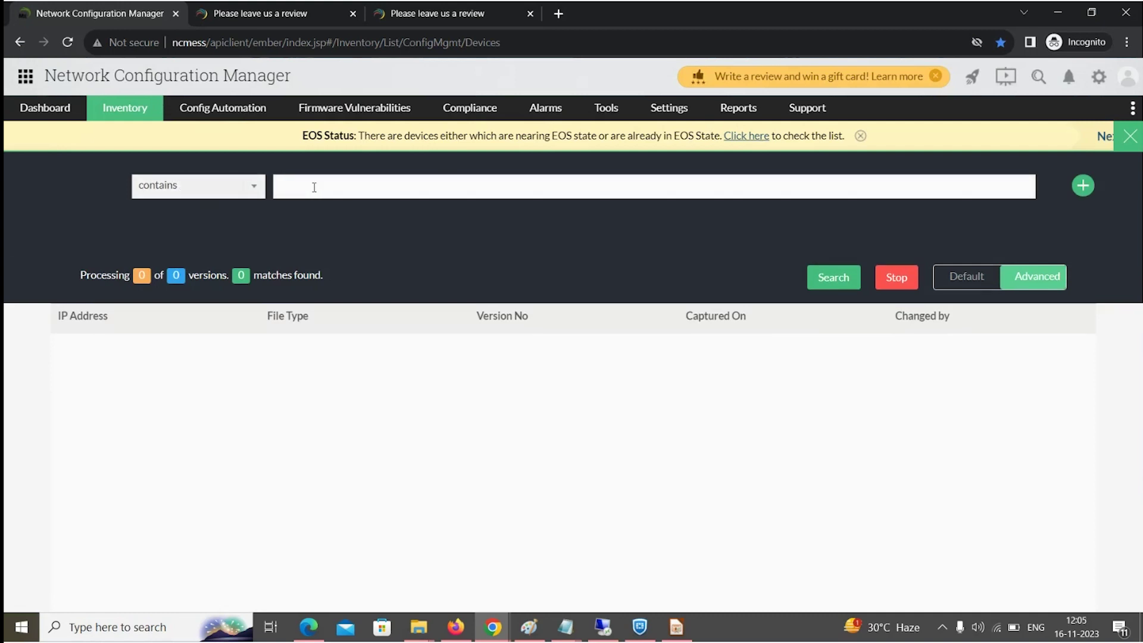
Set the first search criterion to contains 'public'.
{"action": "left_click", "coordinate": [221, 189]}
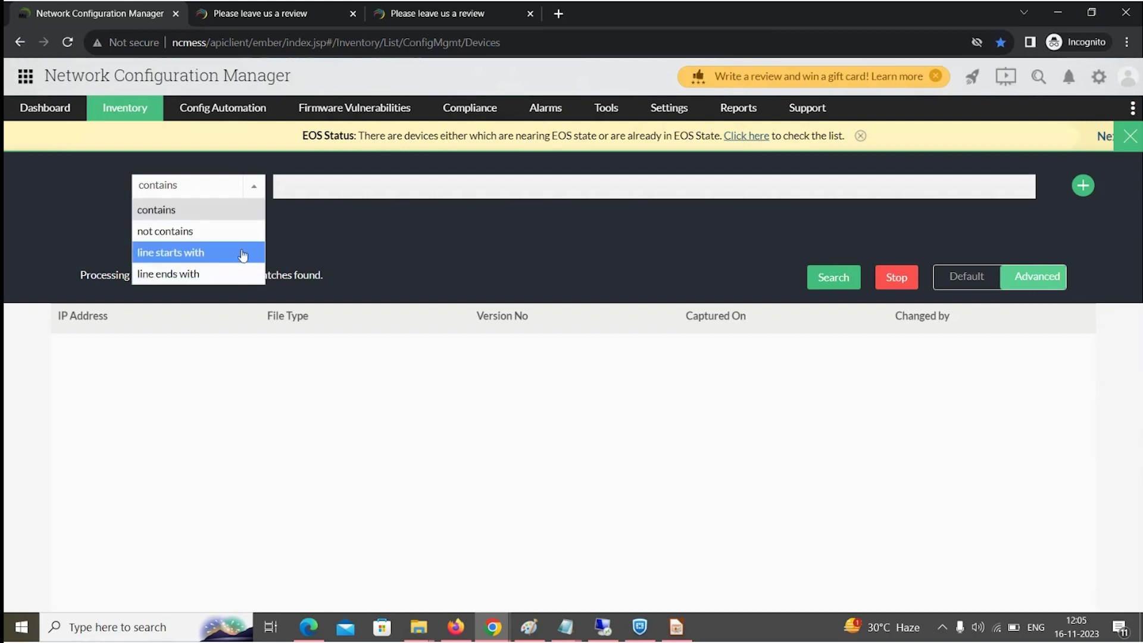
{"action": "left_click", "coordinate": [284, 192]}
{"action": "type", "text": "public"}
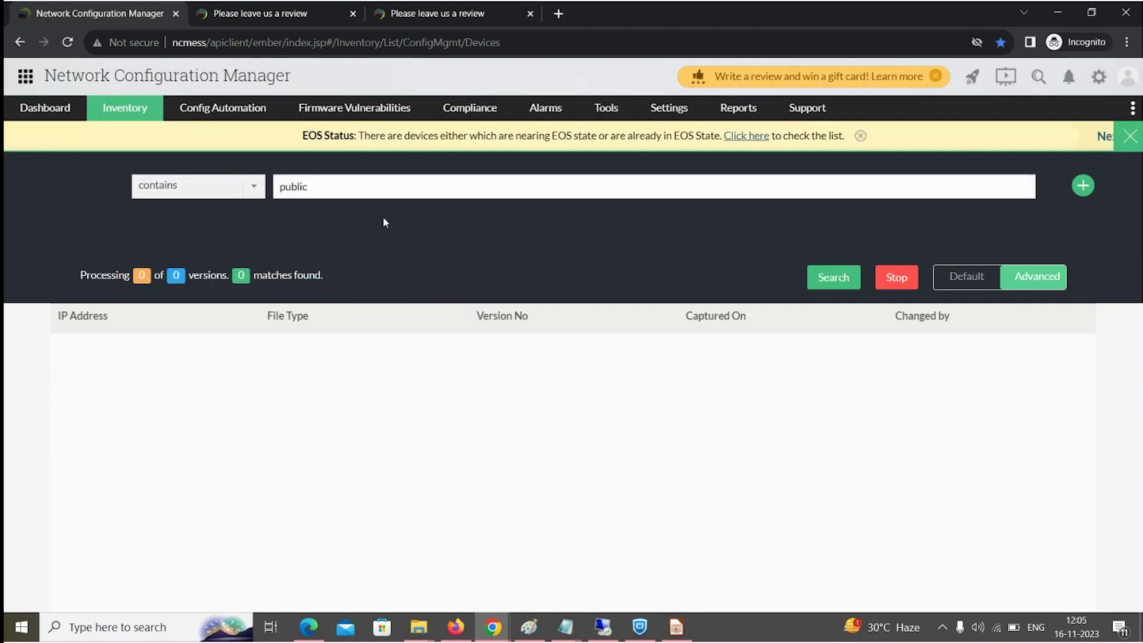
Add a second criterion joined with or: not contains 'private'.
{"action": "left_click", "coordinate": [1083, 186]}
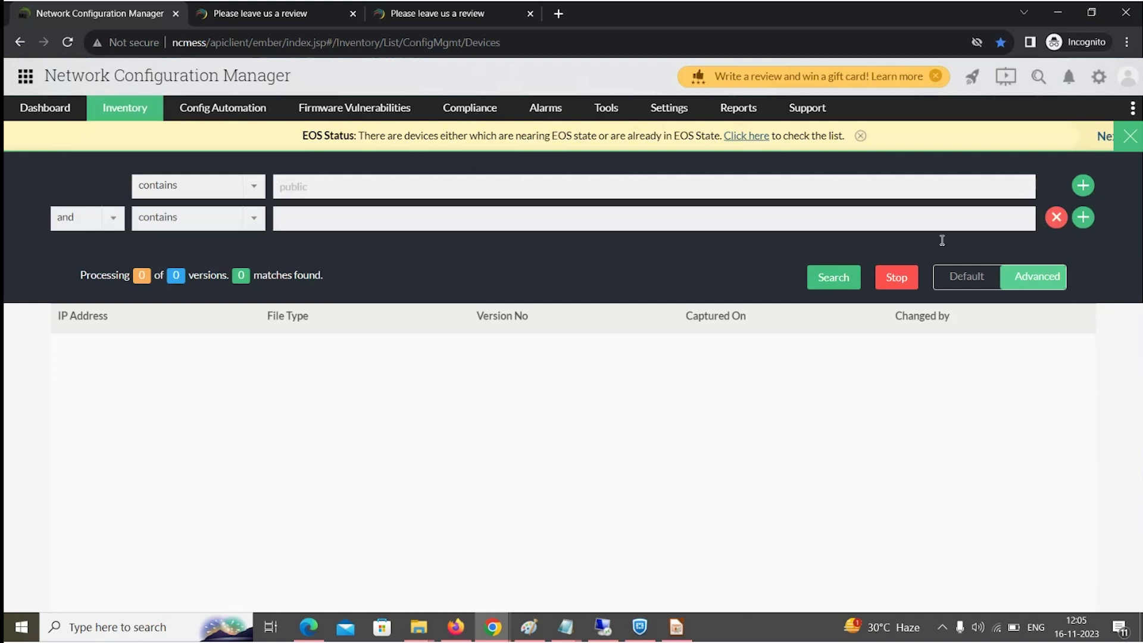
{"action": "left_click", "coordinate": [70, 228]}
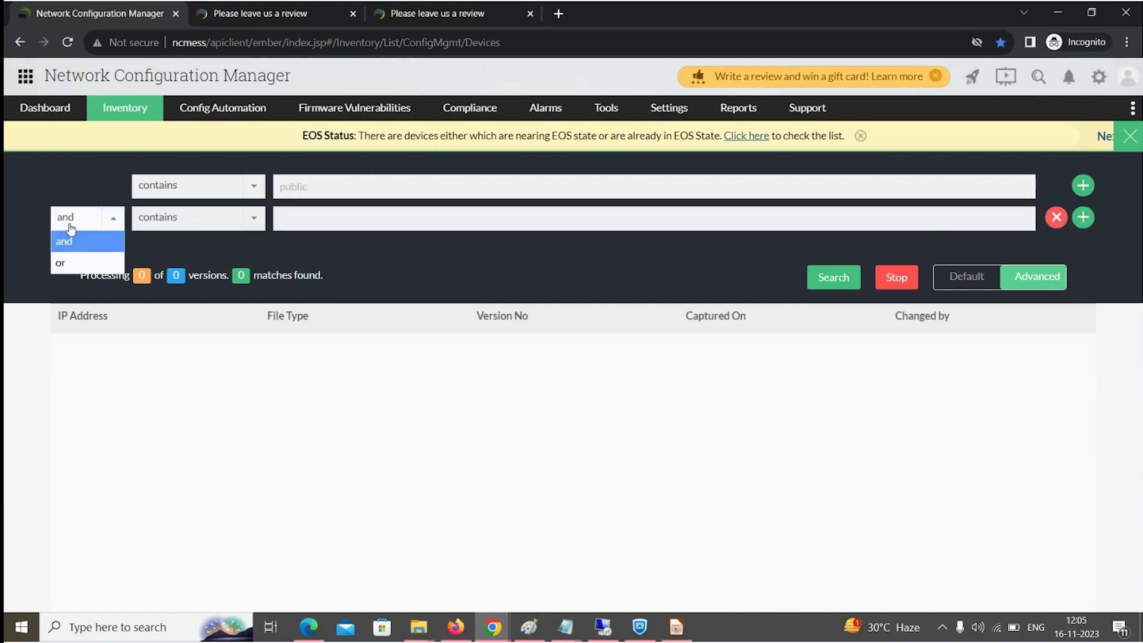
{"action": "left_click", "coordinate": [74, 262]}
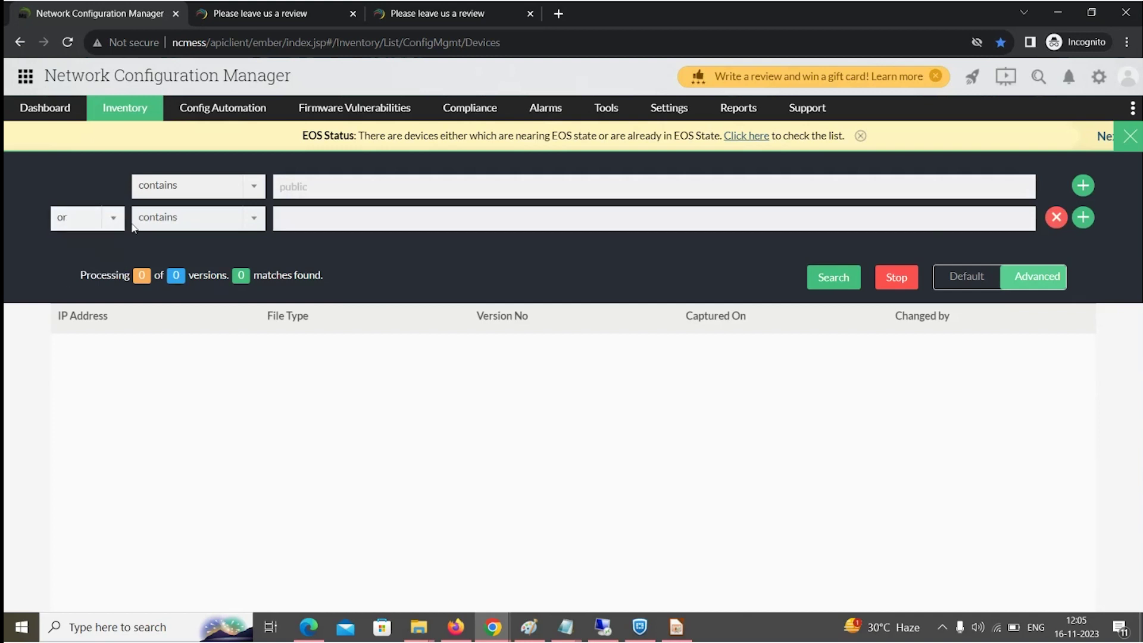
{"action": "left_click", "coordinate": [149, 218]}
{"action": "left_click", "coordinate": [156, 258]}
{"action": "left_click", "coordinate": [285, 218]}
{"action": "type", "text": "private"}
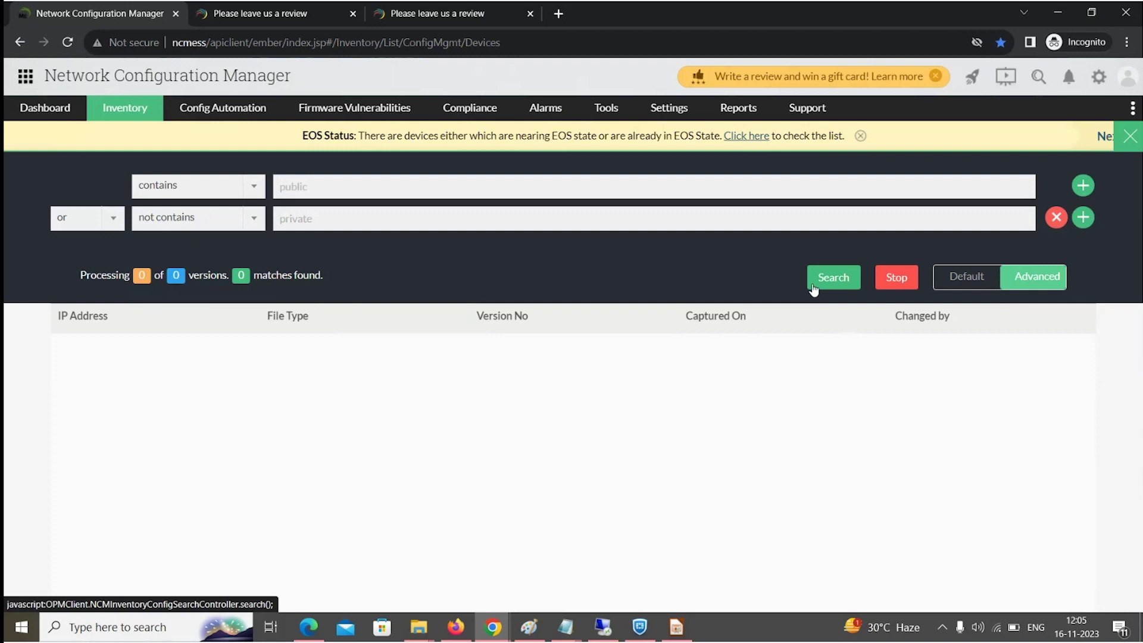
Return to the slides and advance to the 'Exclude criteria in NCM' slide.
{"action": "key", "text": "alt+Tab"}
{"action": "key", "text": "Right"}
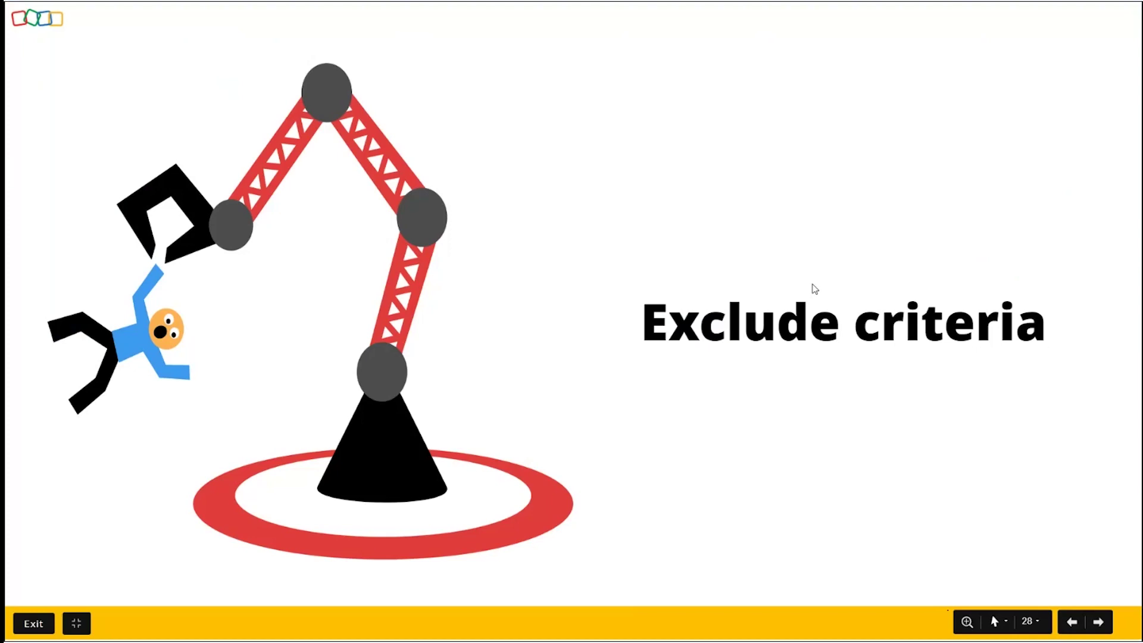
{"action": "key", "text": "Right"}
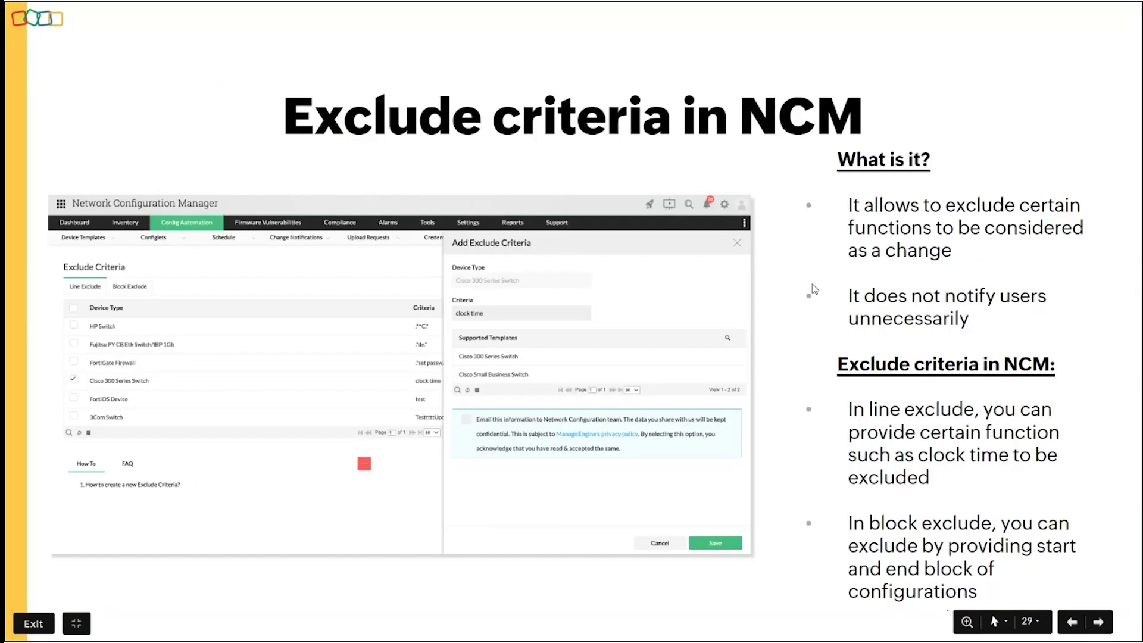
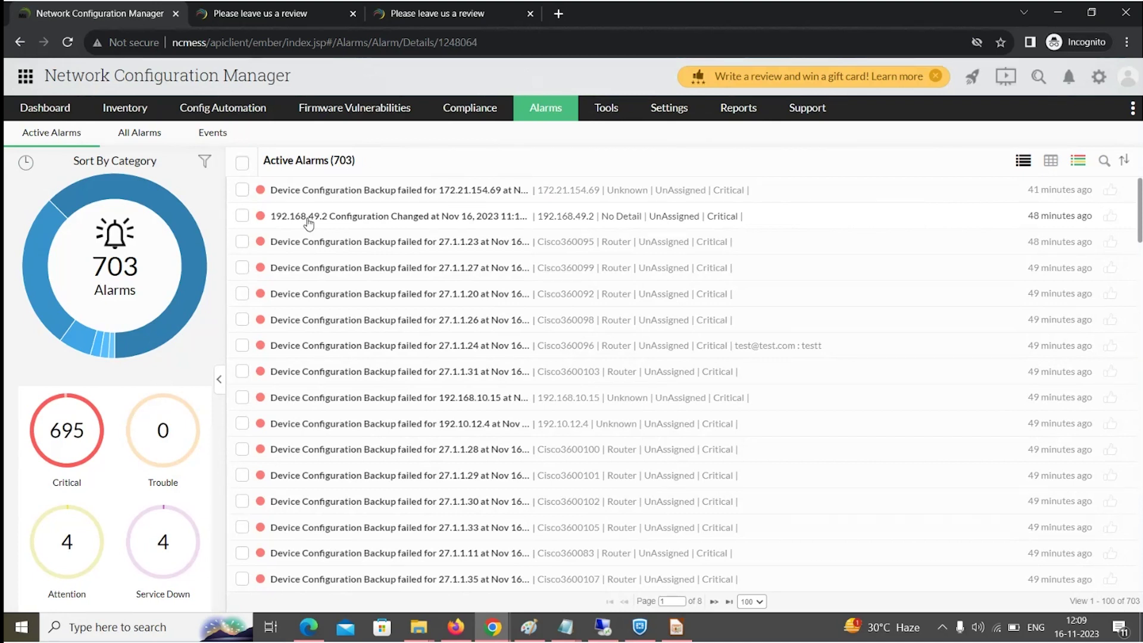
Advance the slideshow two slides to 'Show commands in NCM', then return to the NCM browser window.
{"action": "key", "text": "alt+Tab"}
{"action": "key", "text": "Right"}
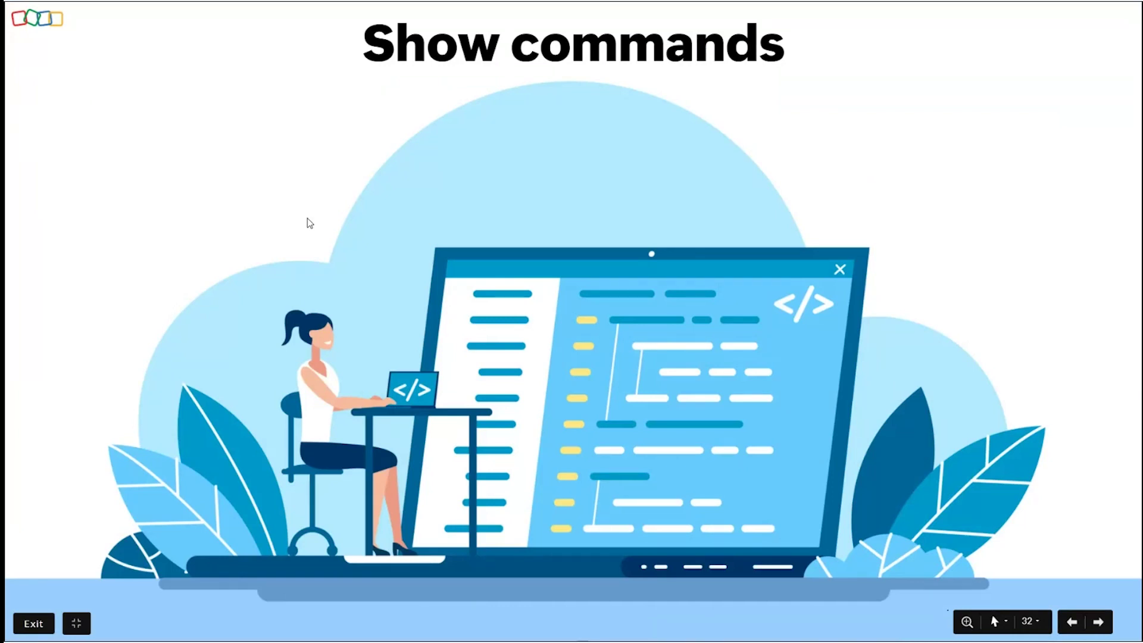
{"action": "key", "text": "Right"}
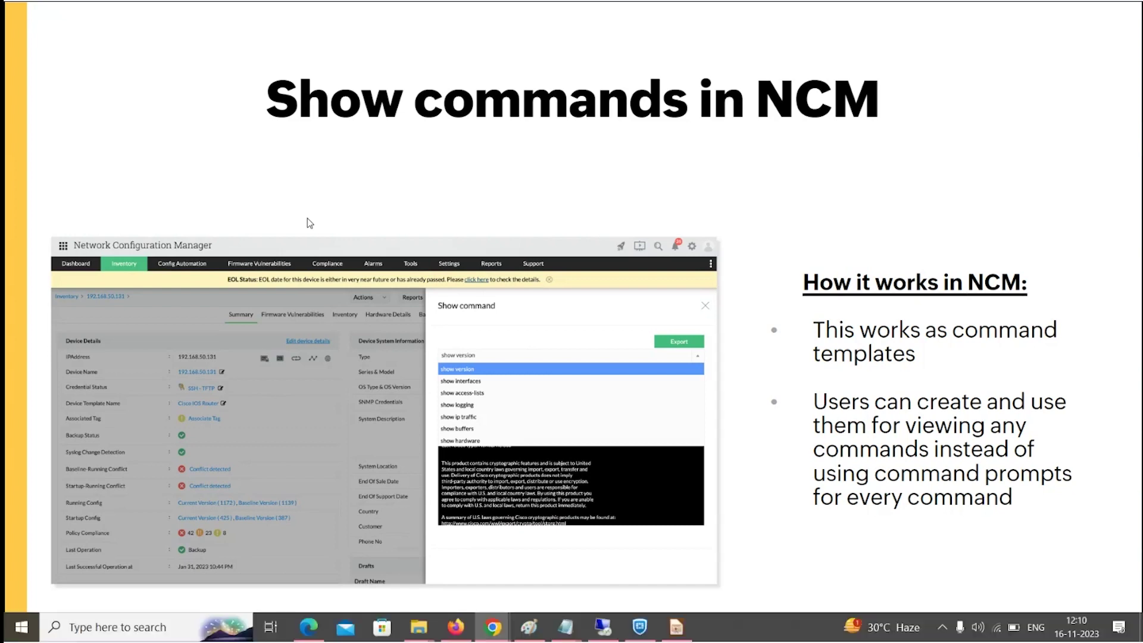
{"action": "key", "text": "alt+Tab"}
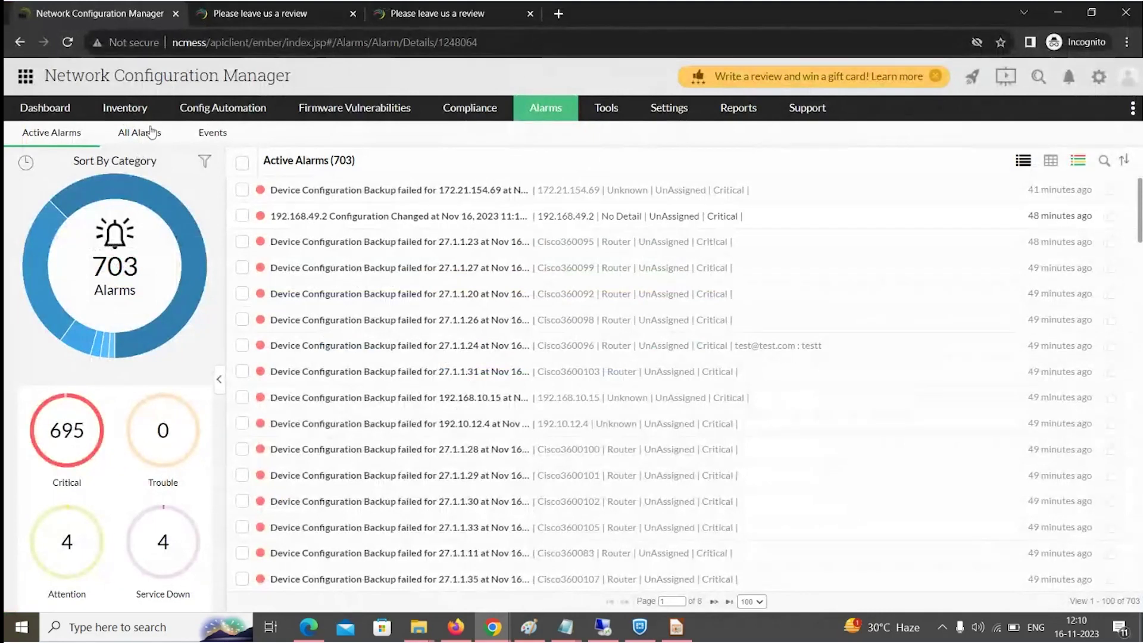
Duplicate the Network Configuration Manager tab and open router 7.1.1.10's device page.
{"action": "right_click", "coordinate": [102, 16]}
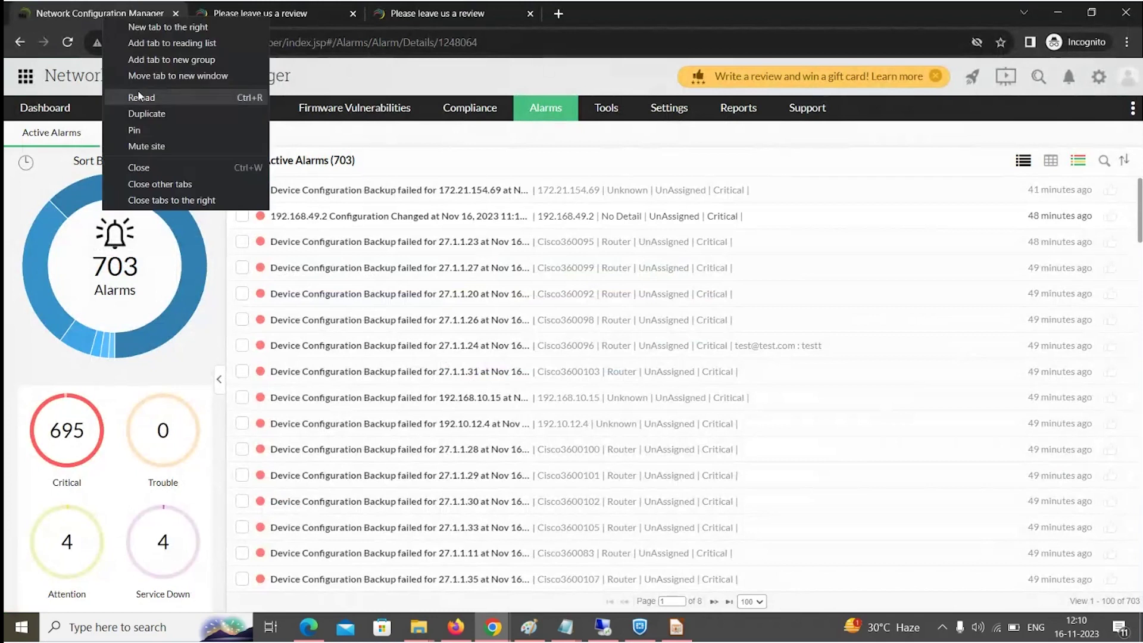
{"action": "left_click", "coordinate": [148, 113]}
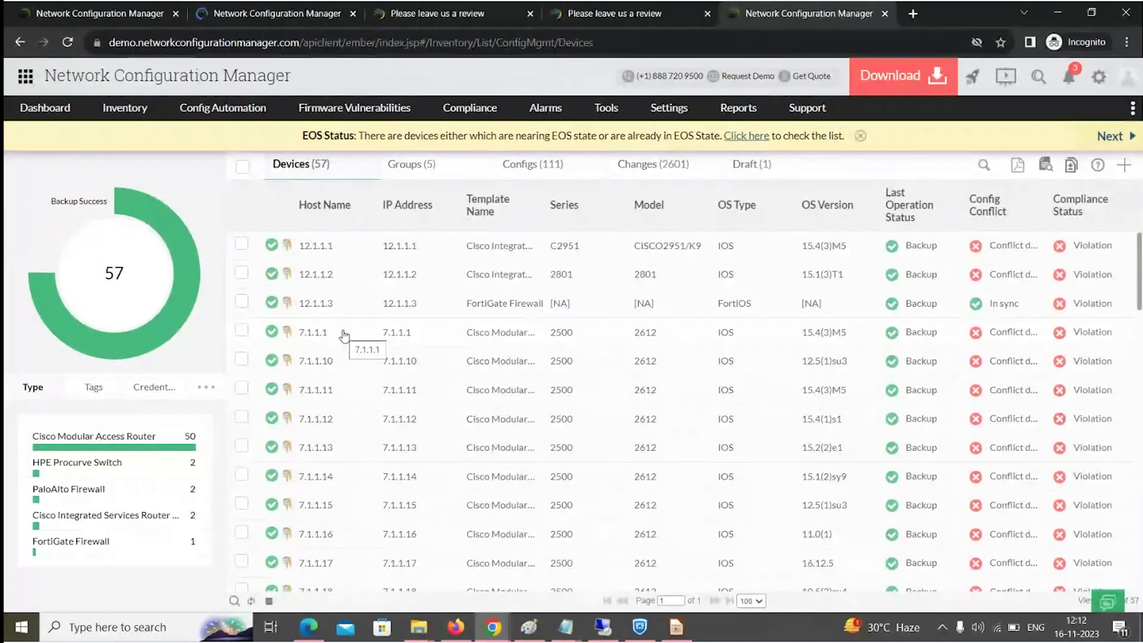
{"action": "left_click", "coordinate": [317, 365]}
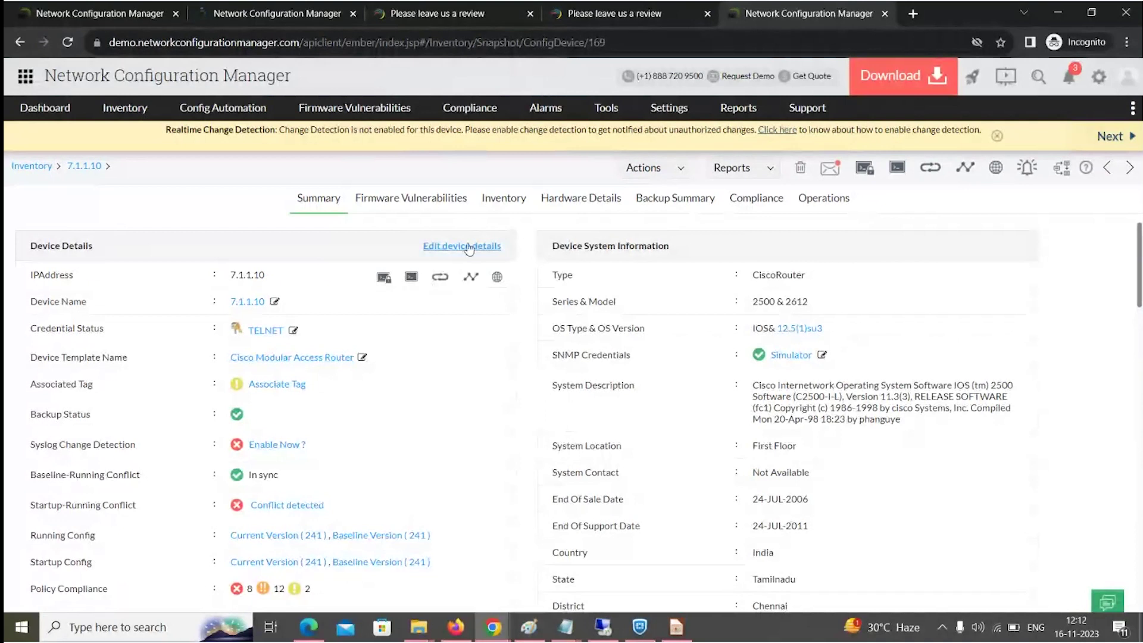
Run the 'show interfaces' show-command template on 7.1.1.10, then return to the alarm details tab.
{"action": "left_click", "coordinate": [629, 174]}
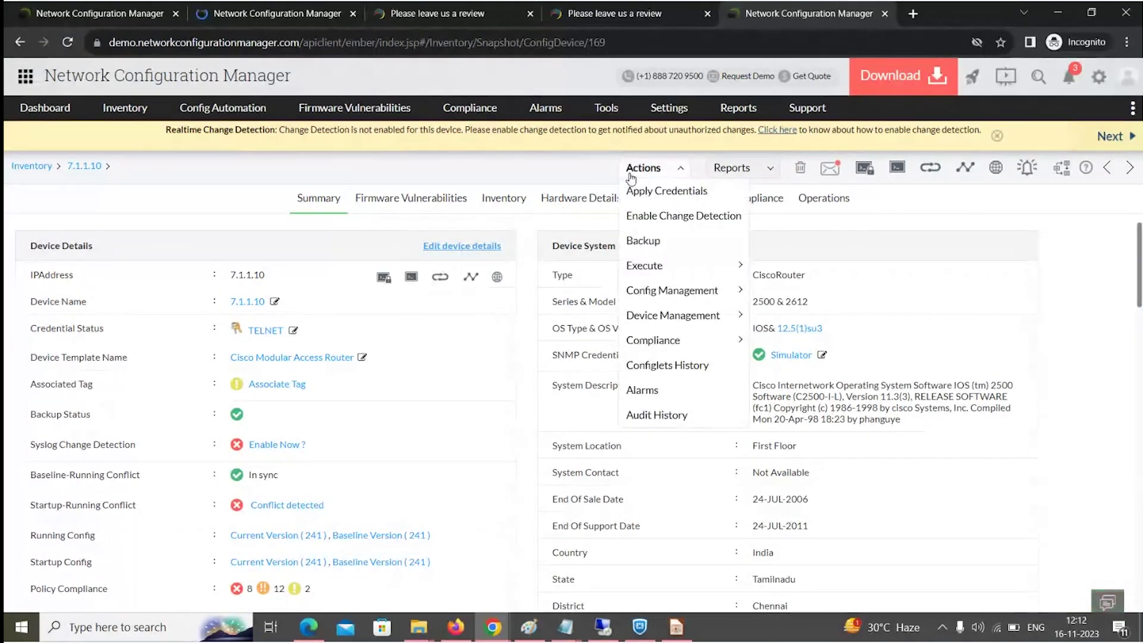
{"action": "mouse_move", "coordinate": [649, 276]}
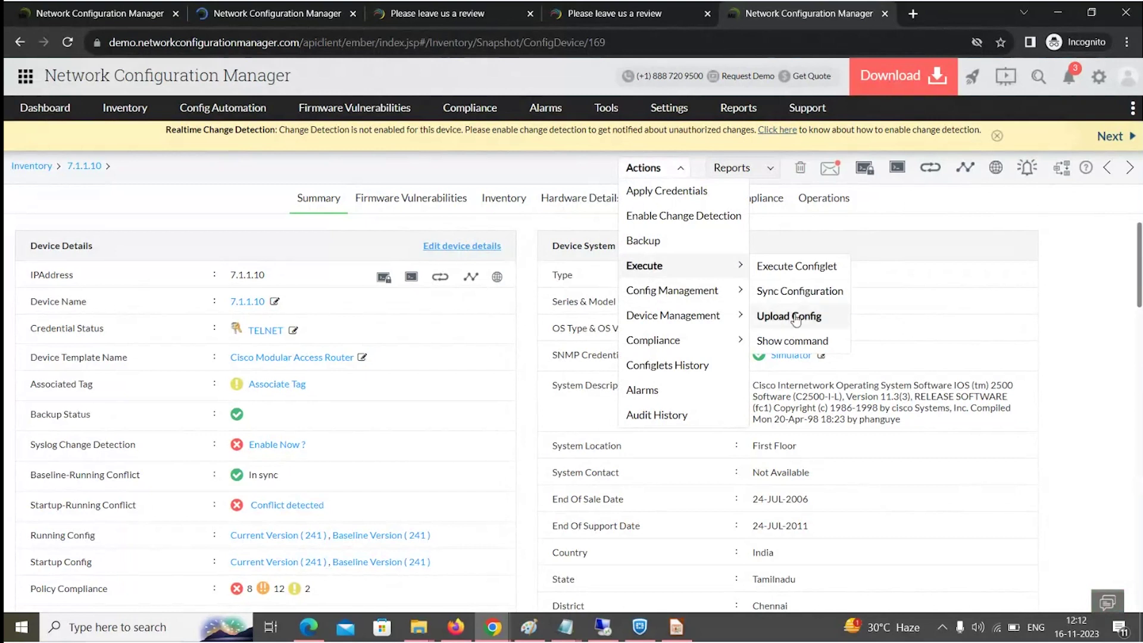
{"action": "left_click", "coordinate": [805, 344]}
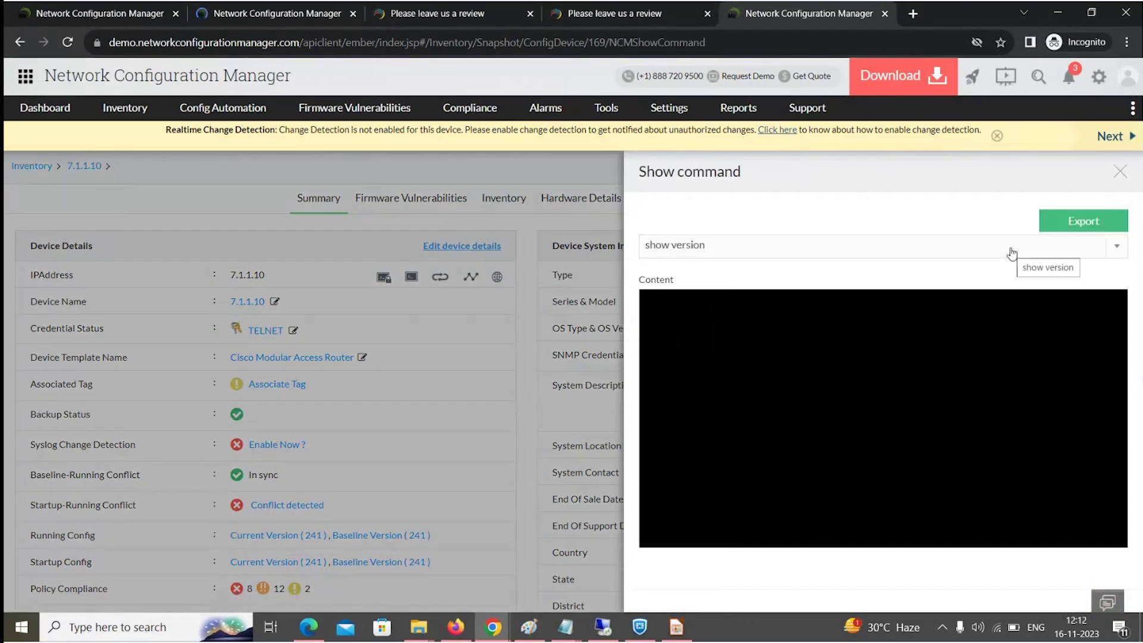
{"action": "left_click", "coordinate": [991, 252]}
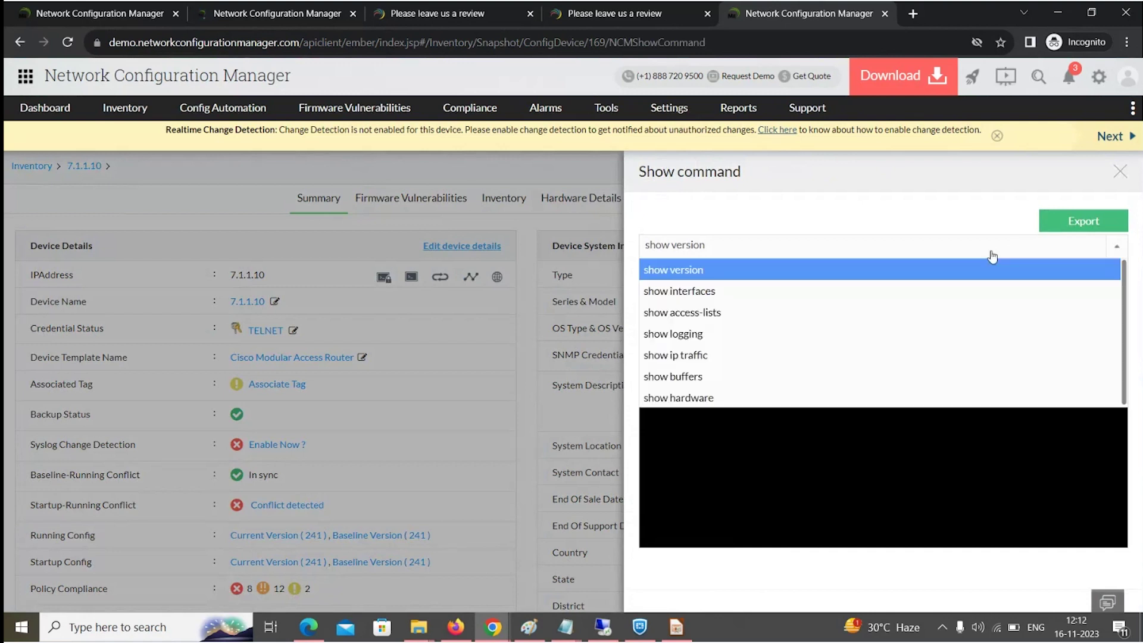
{"action": "left_click", "coordinate": [738, 291]}
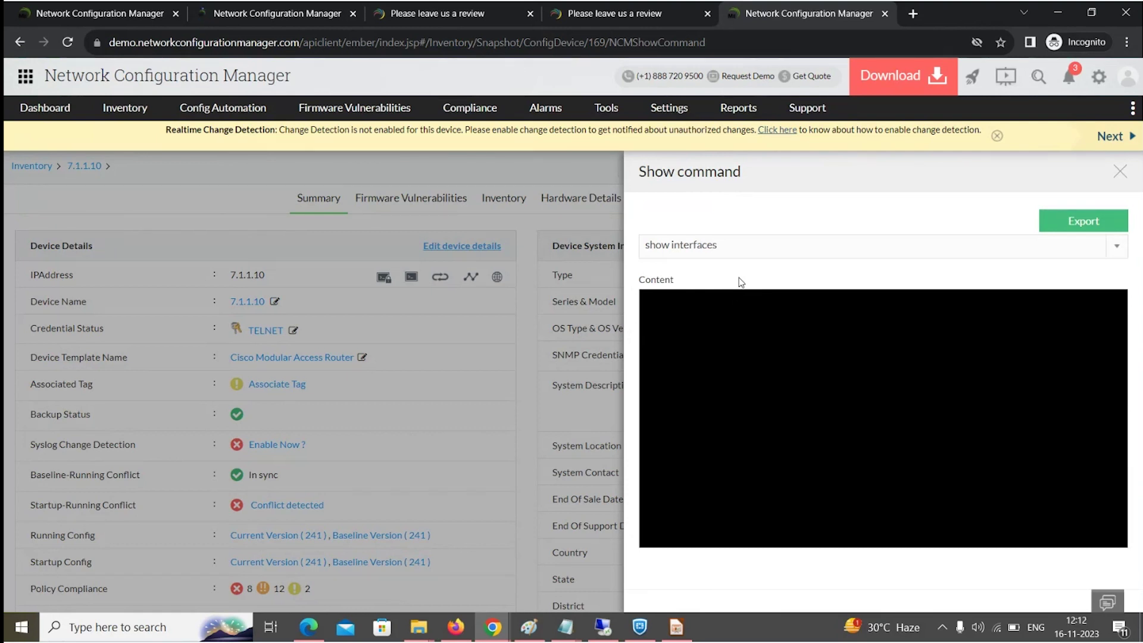
{"action": "left_click", "coordinate": [1084, 222]}
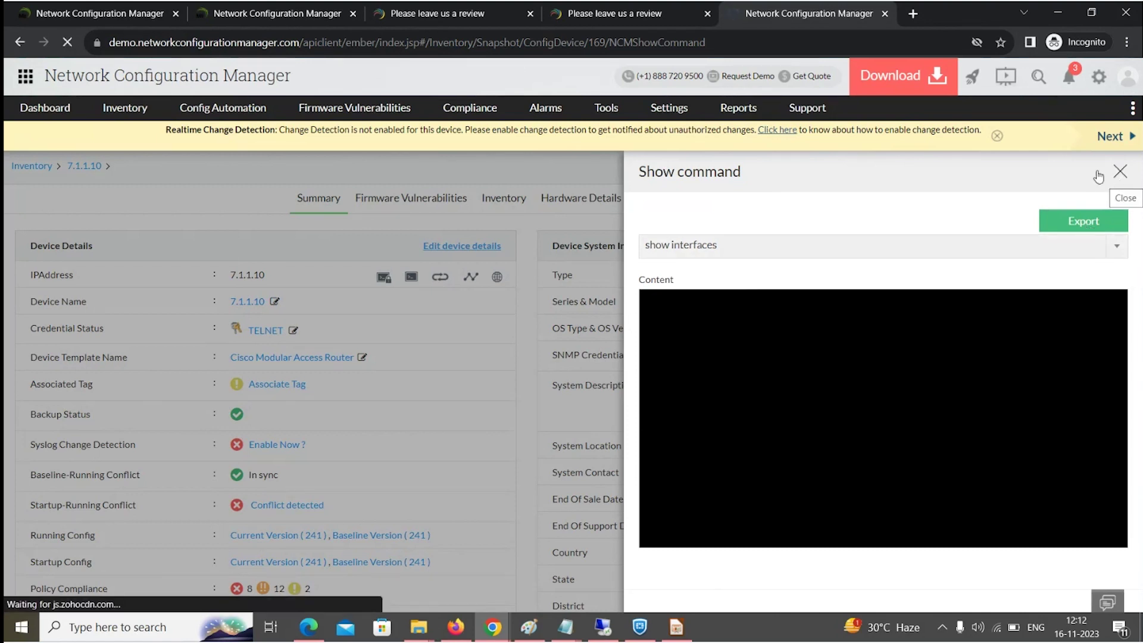
{"action": "left_click", "coordinate": [315, 13]}
Open router 192.168.50.131's summary page from the Inventory devices list.
{"action": "mouse_move", "coordinate": [107, 113]}
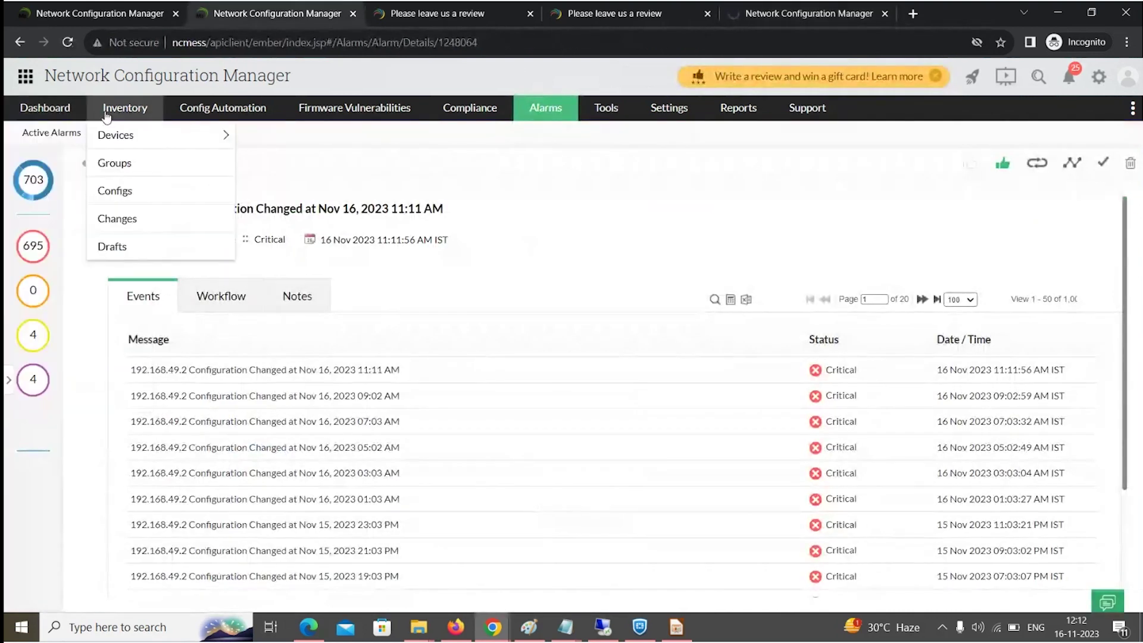
{"action": "left_click", "coordinate": [109, 144]}
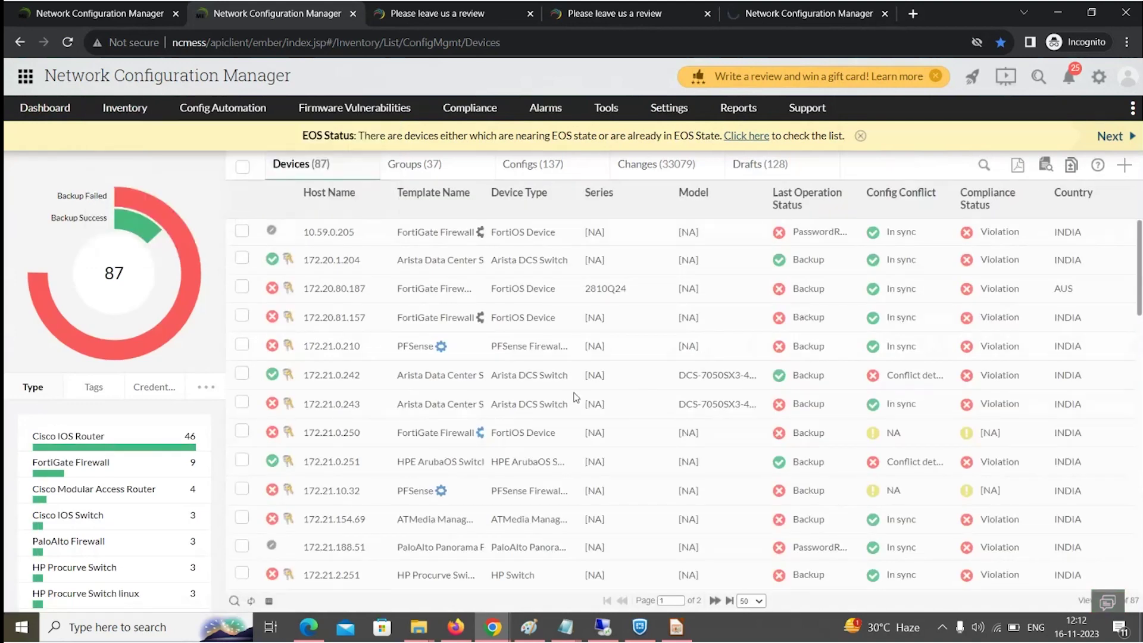
{"action": "scroll", "coordinate": [574, 396], "scroll_direction": "down", "scroll_amount": 10}
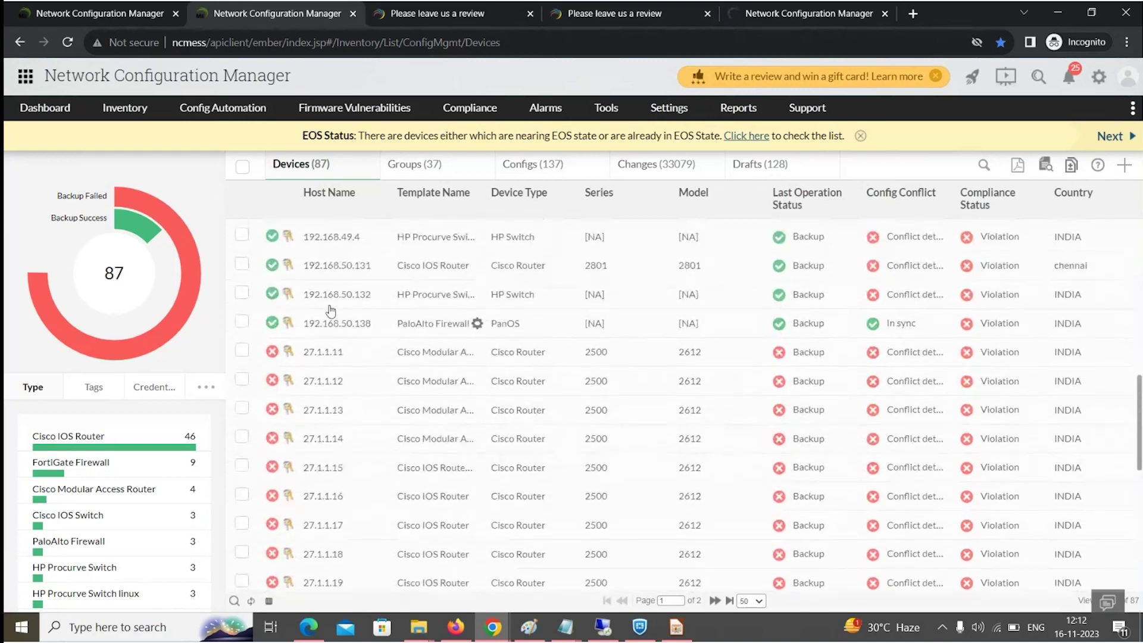
{"action": "left_click", "coordinate": [338, 266]}
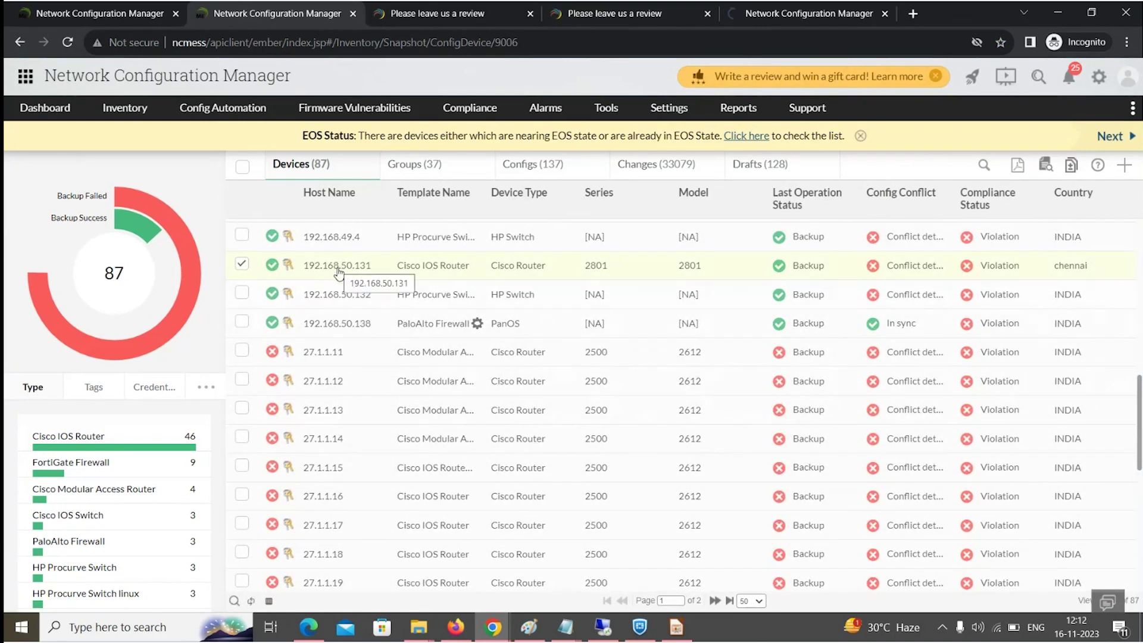
{"action": "left_click", "coordinate": [338, 266]}
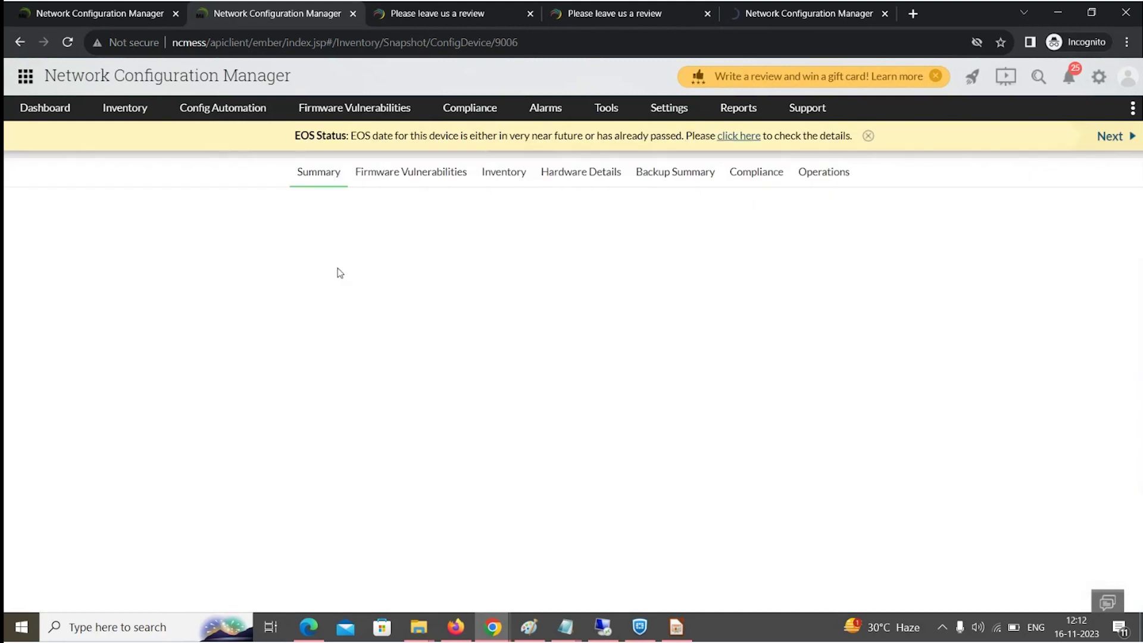
Run the 'show access-lists' show-command template on 192.168.50.131.
{"action": "left_click", "coordinate": [531, 172]}
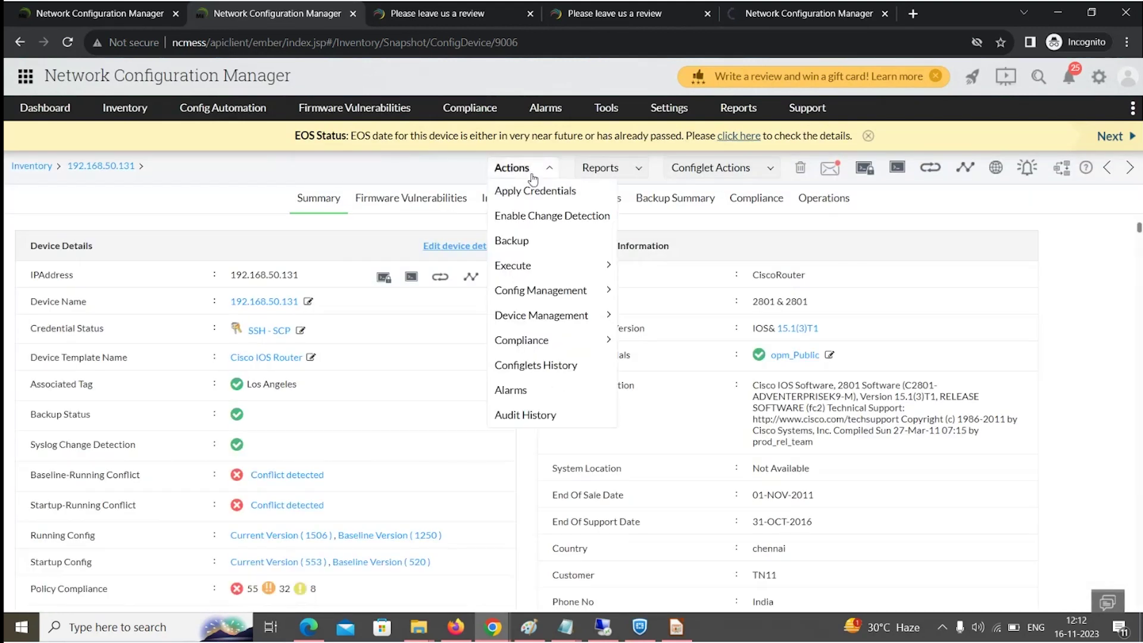
{"action": "mouse_move", "coordinate": [539, 265]}
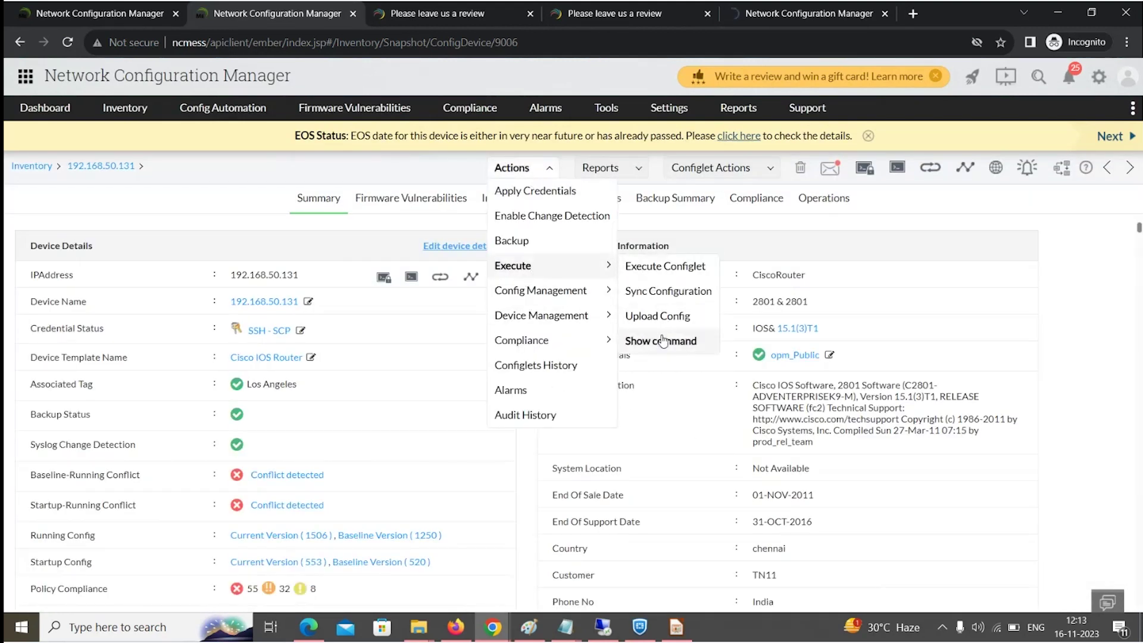
{"action": "left_click", "coordinate": [662, 339]}
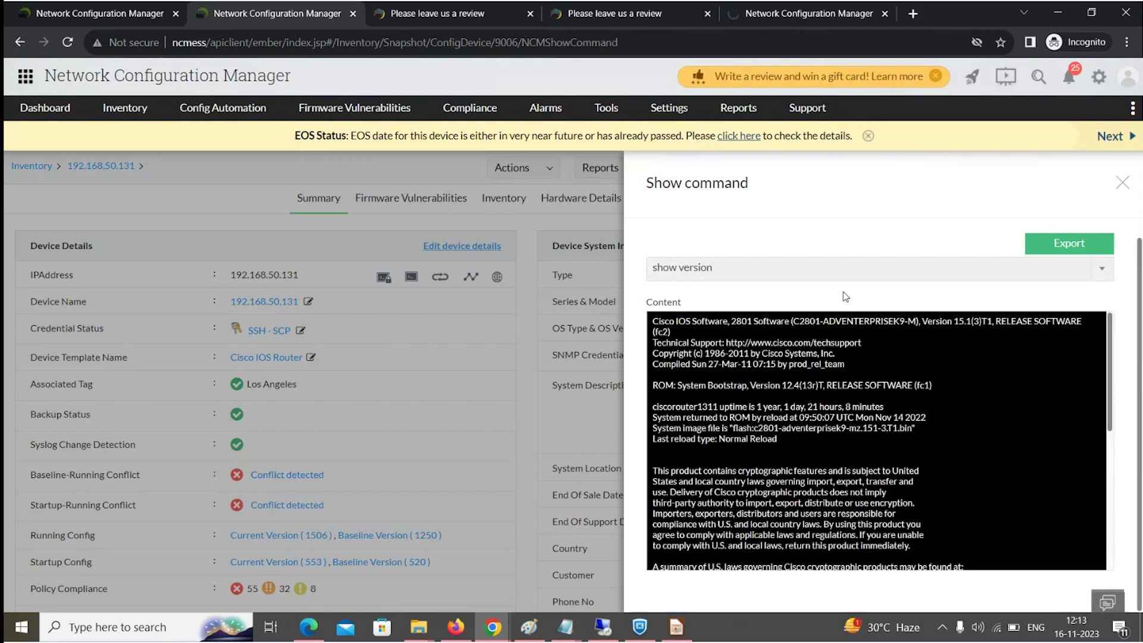
{"action": "left_click", "coordinate": [825, 279]}
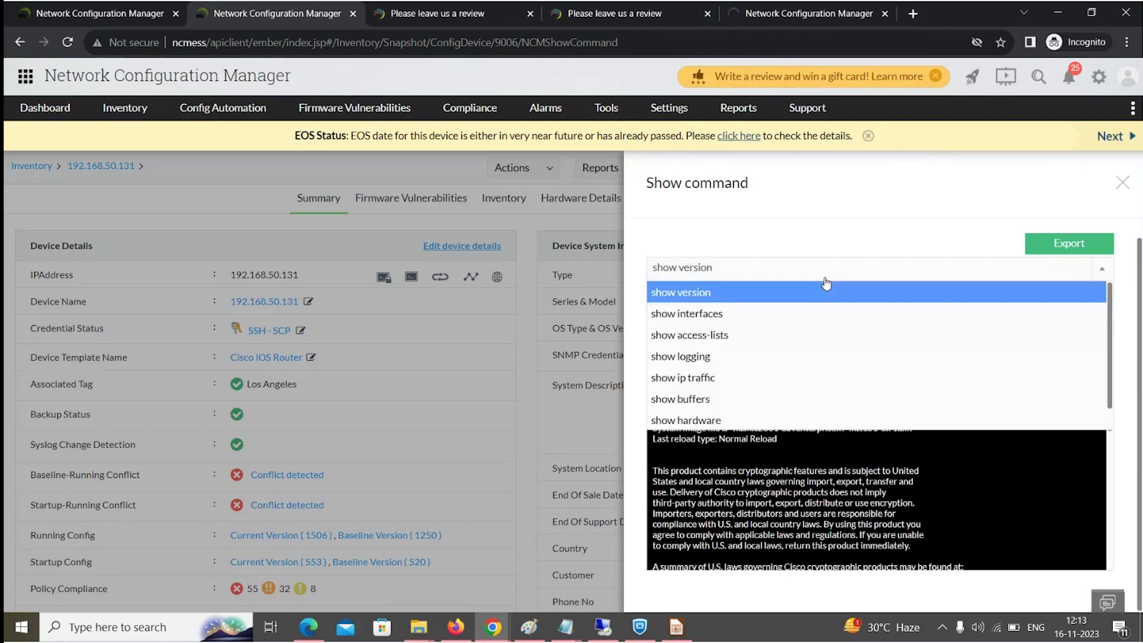
{"action": "left_click", "coordinate": [728, 333]}
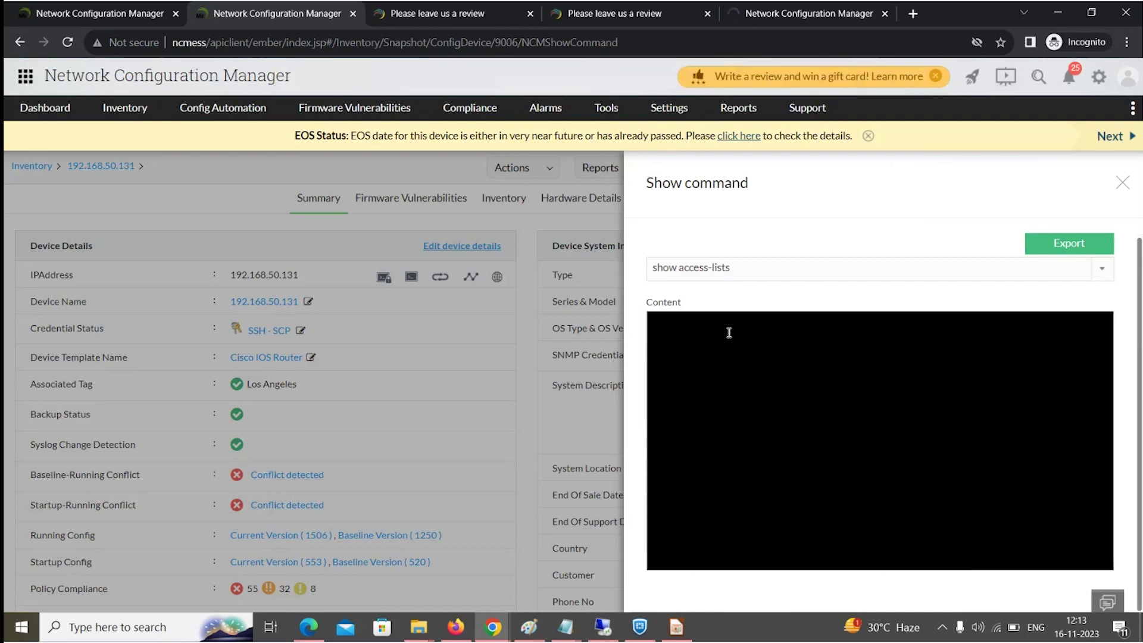
Start exporting the command output, cancel the save dialog, and close the show command panel.
{"action": "left_click", "coordinate": [1049, 245]}
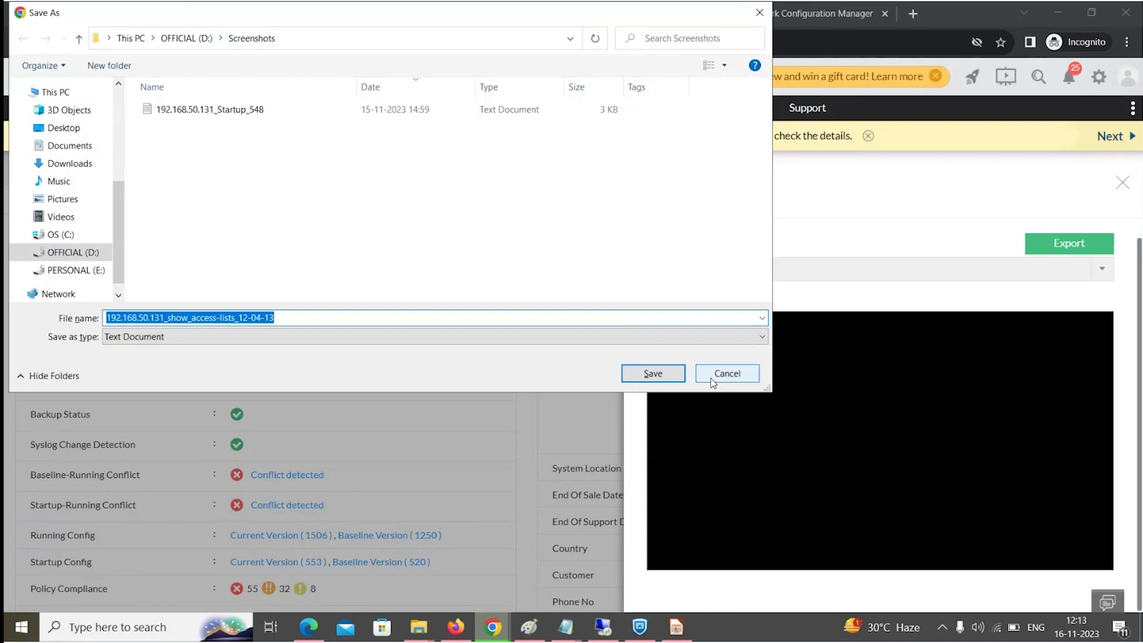
{"action": "left_click", "coordinate": [726, 373]}
{"action": "left_click", "coordinate": [1117, 185]}
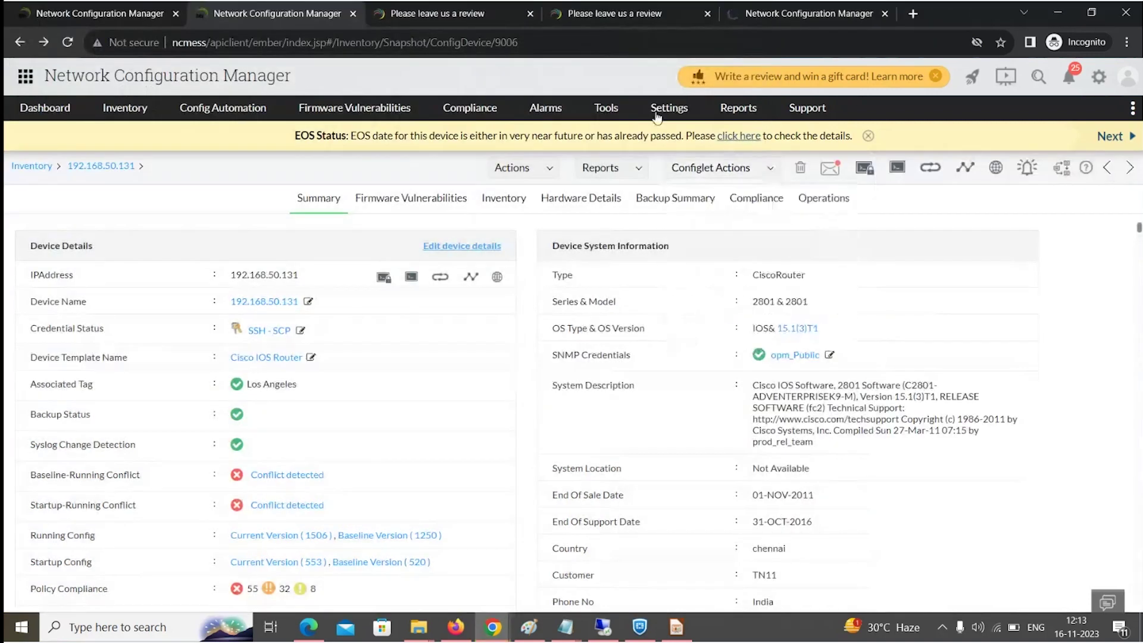
Open Settings > Device Management > Show Commands and start a new Add Command form.
{"action": "mouse_move", "coordinate": [656, 117]}
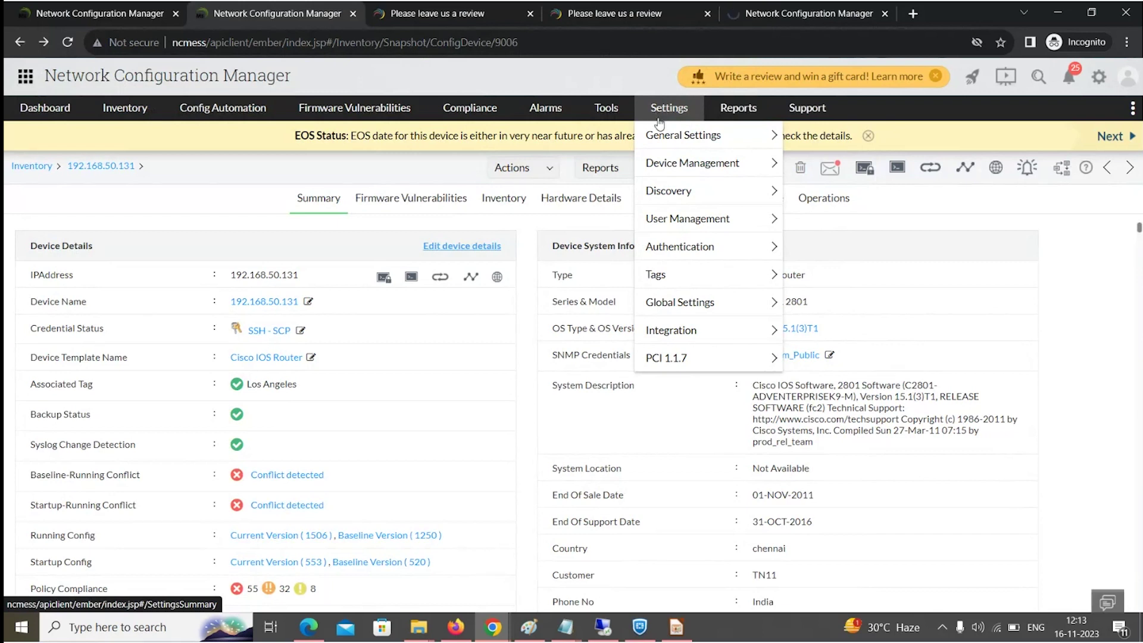
{"action": "mouse_move", "coordinate": [689, 162]}
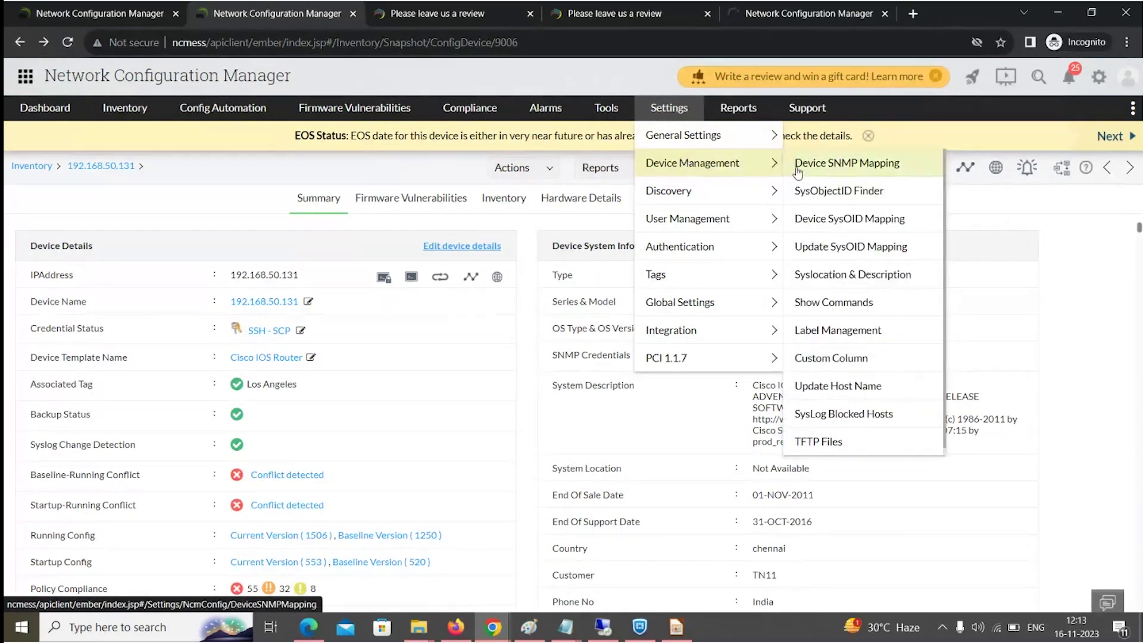
{"action": "left_click", "coordinate": [831, 294]}
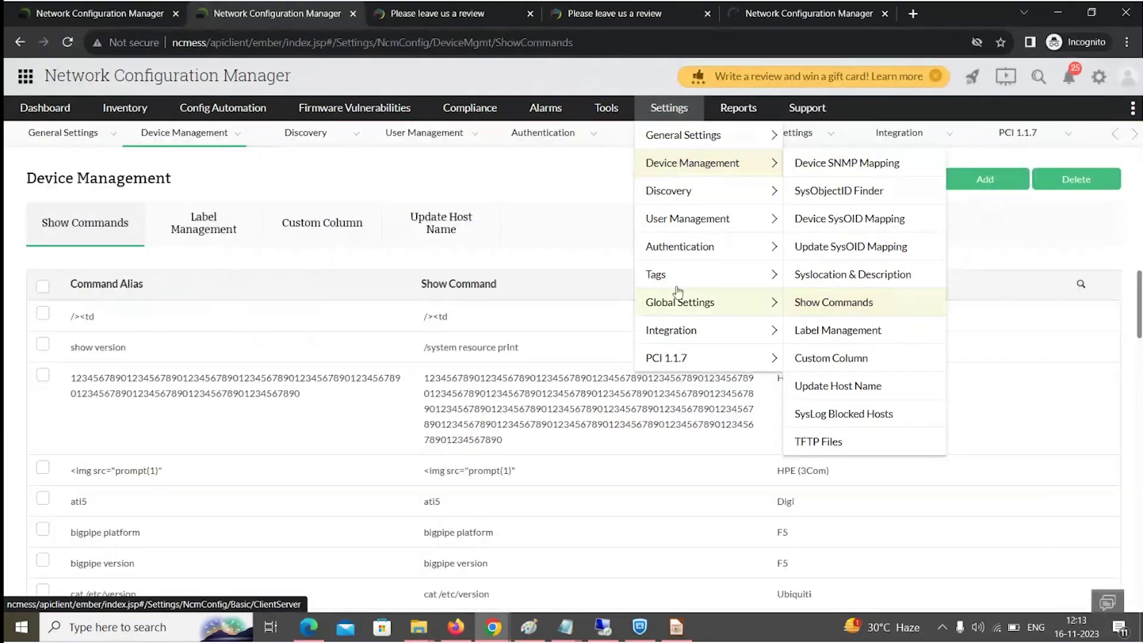
{"action": "left_click", "coordinate": [949, 186]}
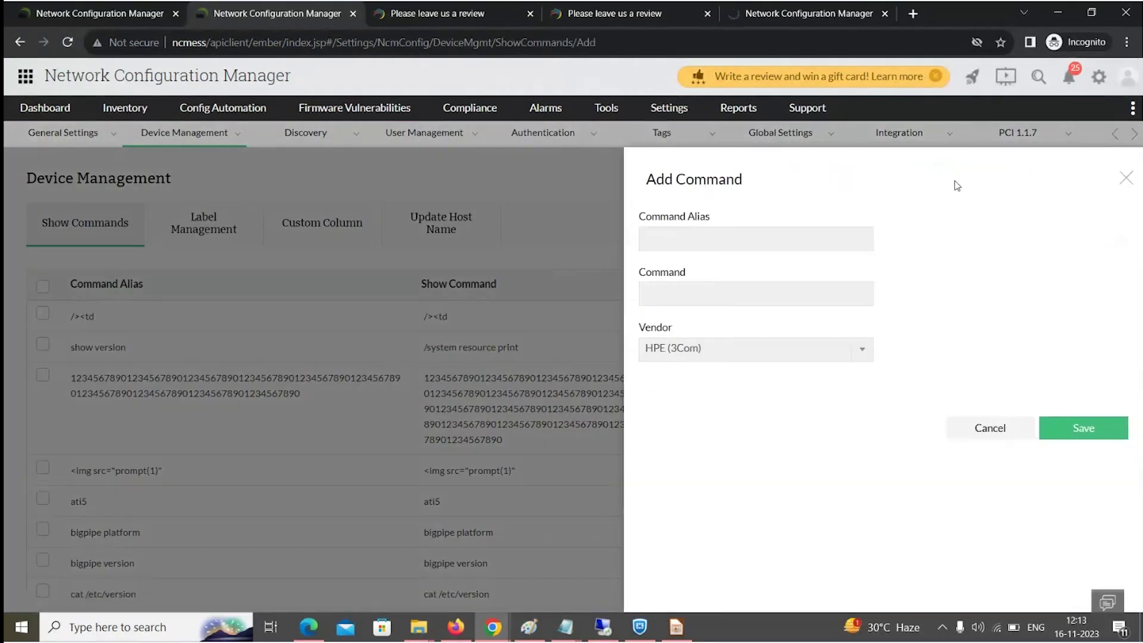
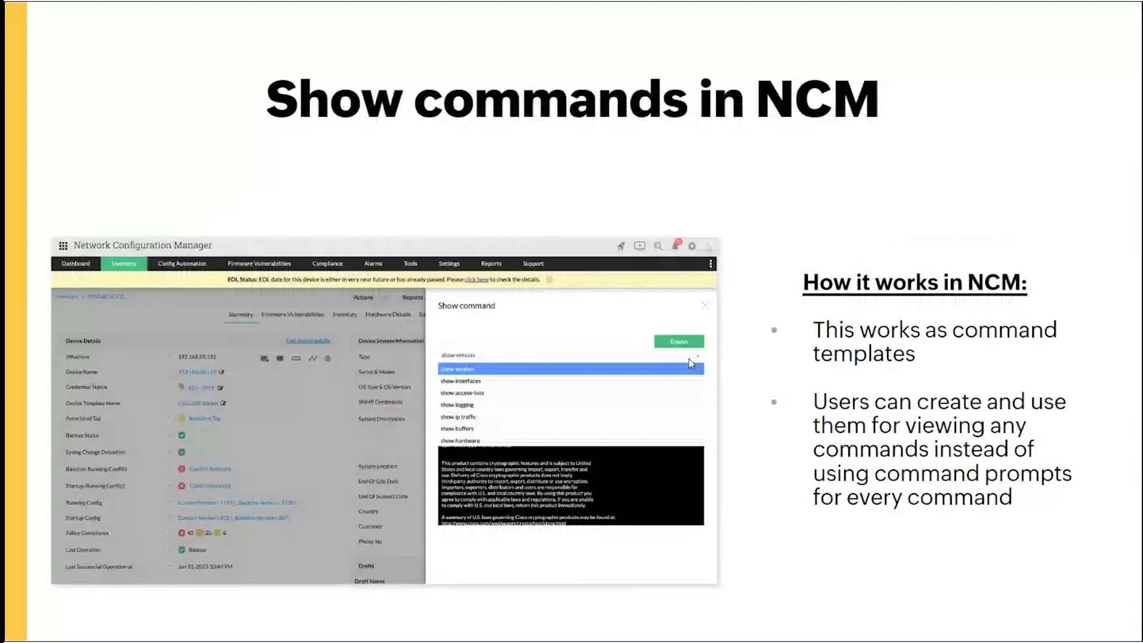
Bring up the presentation's 'Reports' title slide in place of the Add Command form.
{"action": "key", "text": "Right"}
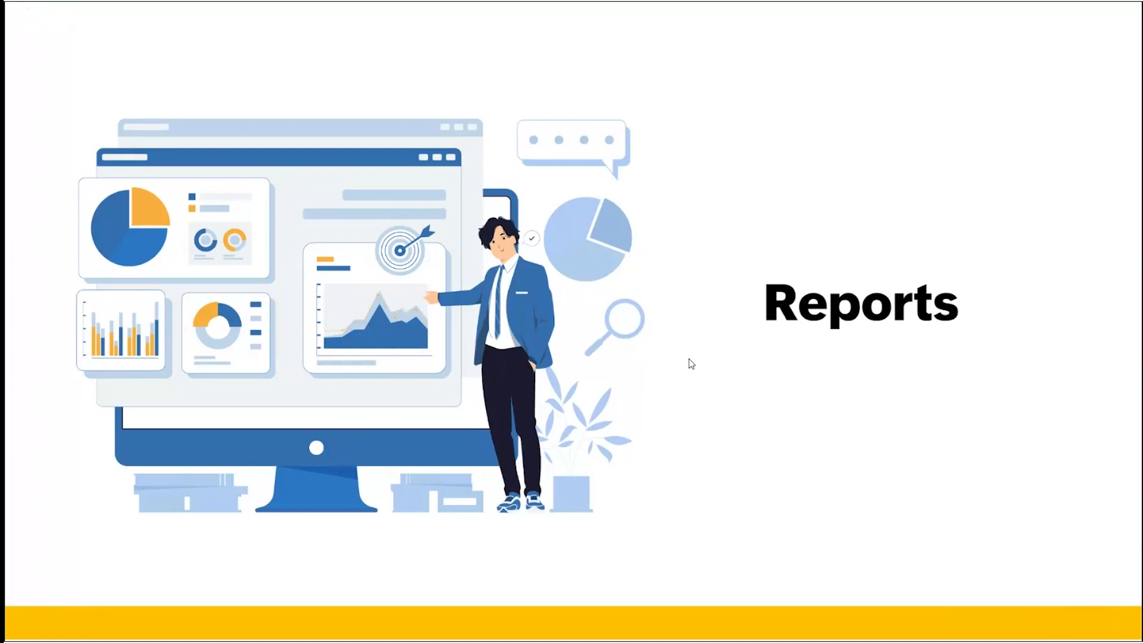
Show the 'Reports in NCM' slide, then return to the Network Configuration Manager browser window.
{"action": "key", "text": "Right"}
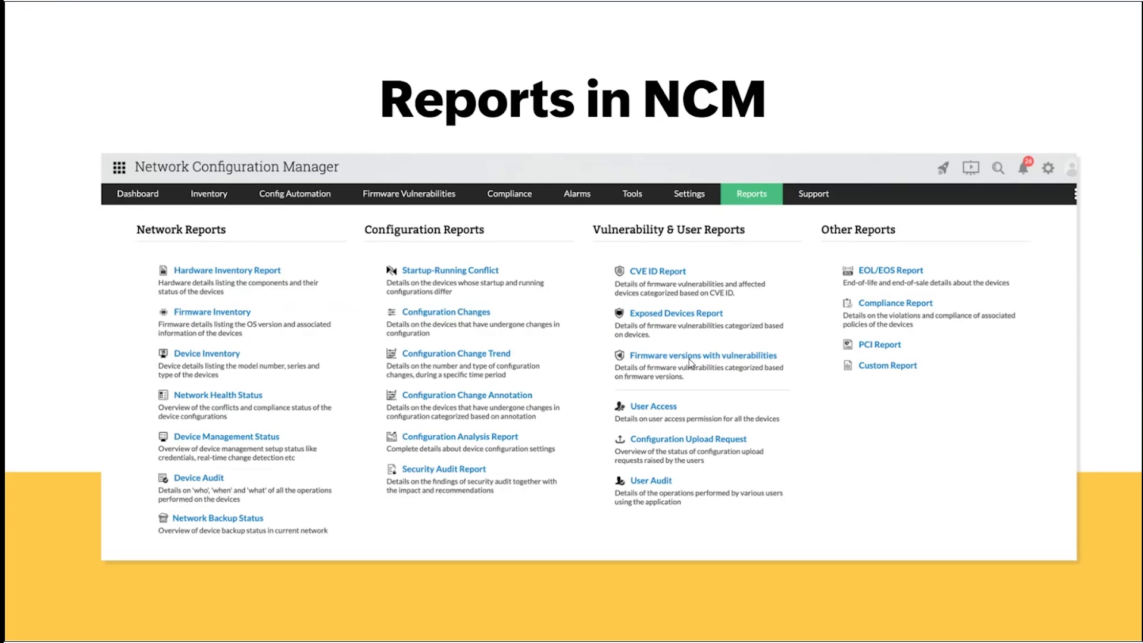
{"action": "left_click", "coordinate": [688, 359]}
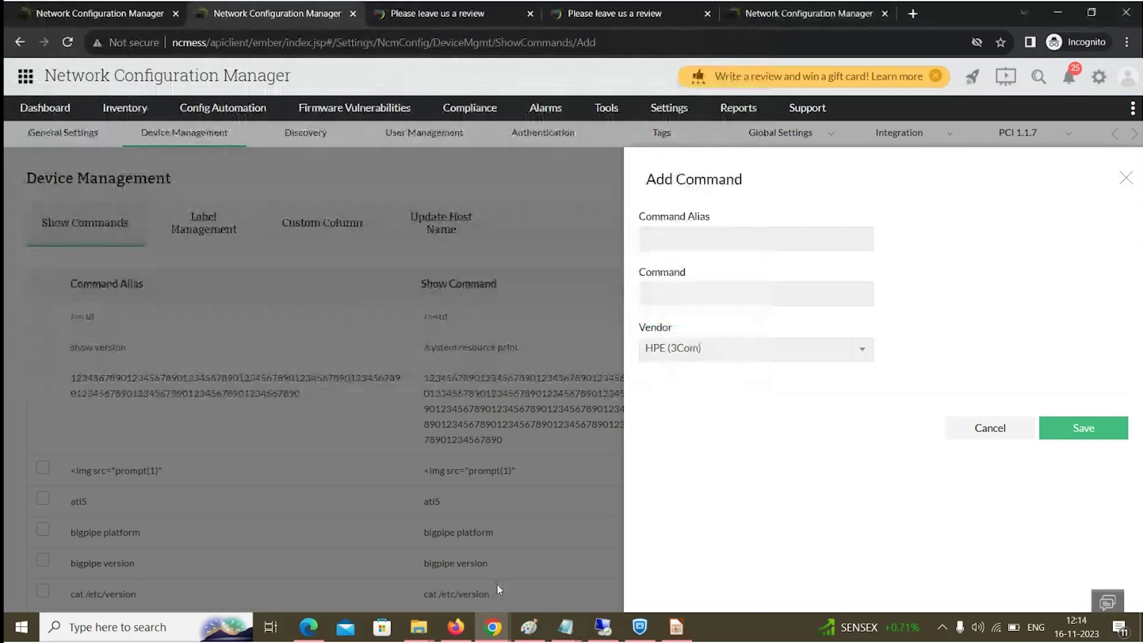
Switch back to the NCM browser and open the Reports summary with Network, Configuration and Vulnerability categories.
{"action": "key", "text": "alt+Tab"}
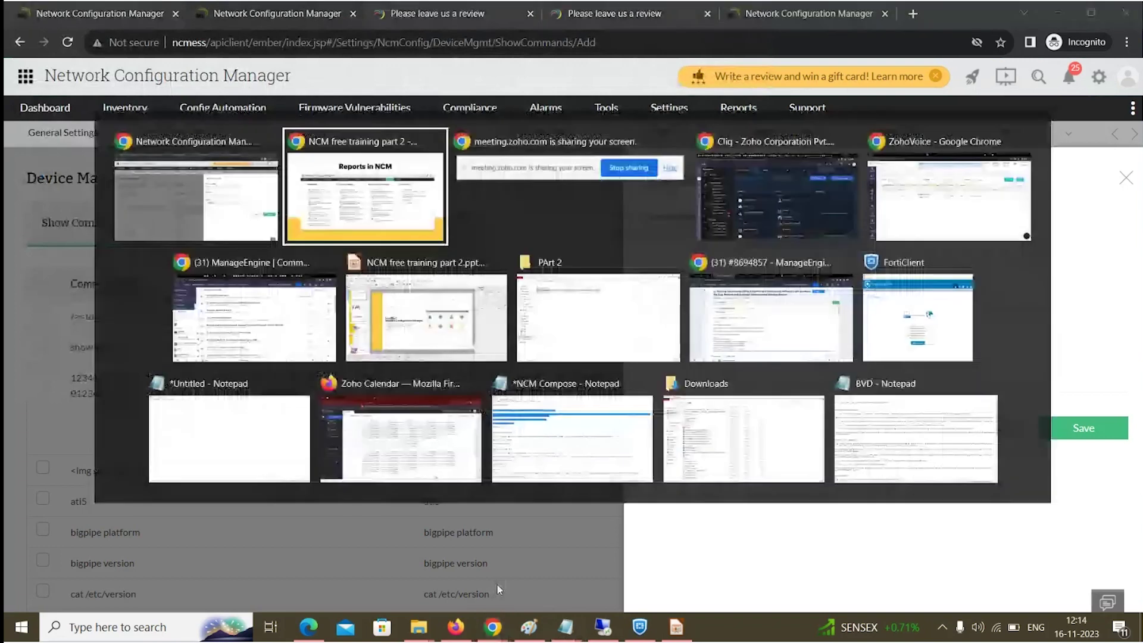
{"action": "key", "text": "alt+Tab"}
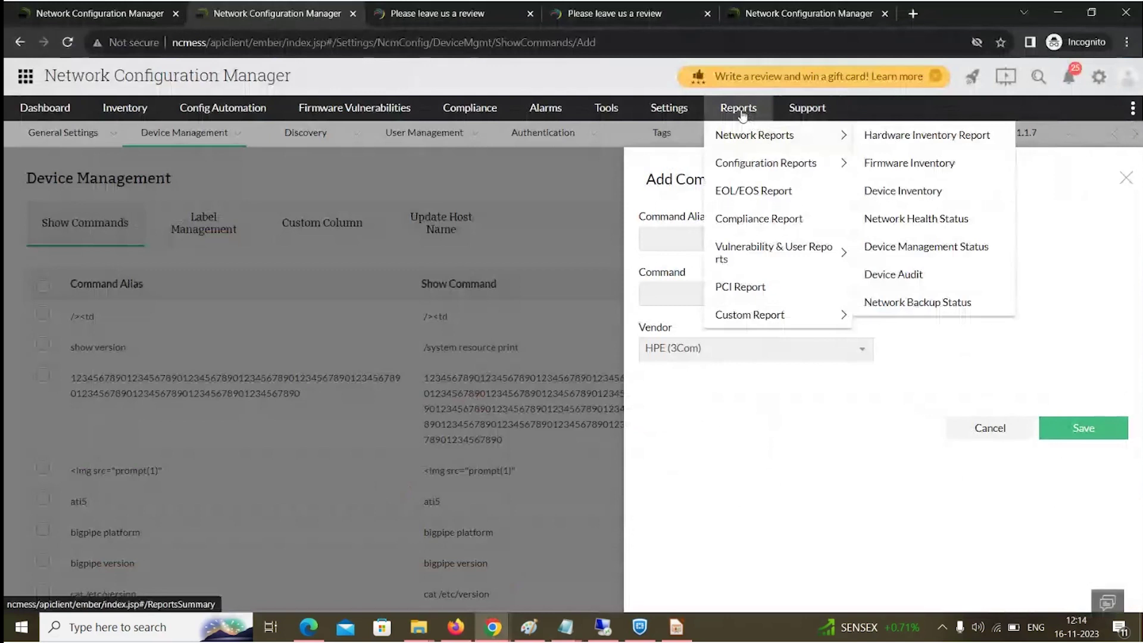
{"action": "left_click", "coordinate": [742, 115]}
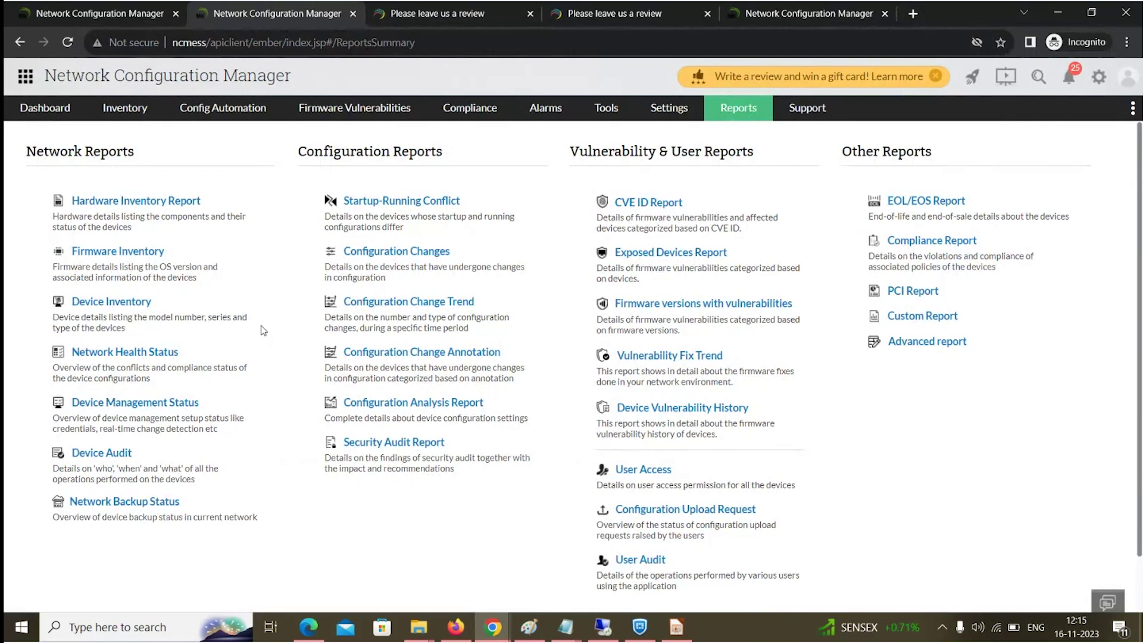
Open the Hardware Inventory Report listing all 87 devices with chassis and general properties.
{"action": "left_click", "coordinate": [119, 203]}
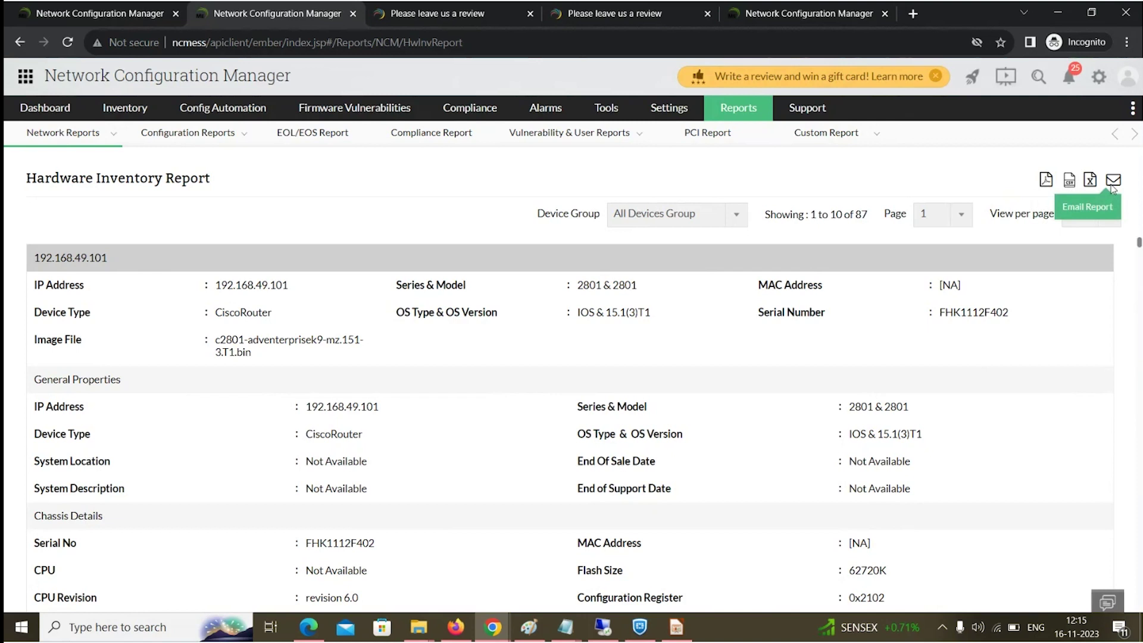
View the Email Report form for the hardware inventory, then expand the Configuration Reports list.
{"action": "left_click", "coordinate": [1111, 186]}
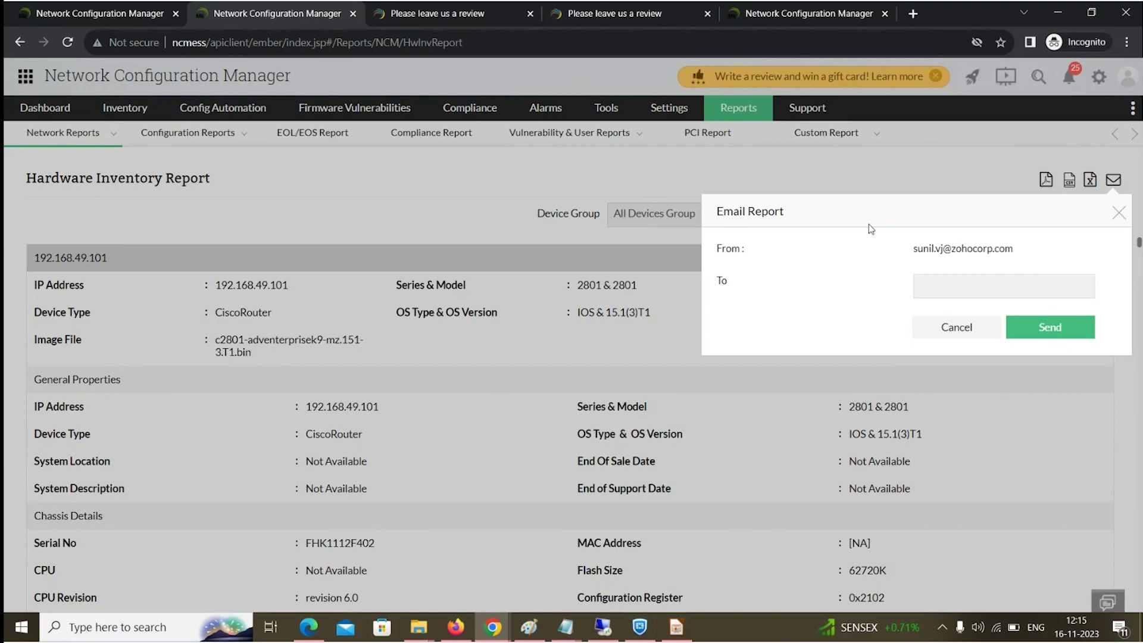
{"action": "left_click", "coordinate": [188, 132]}
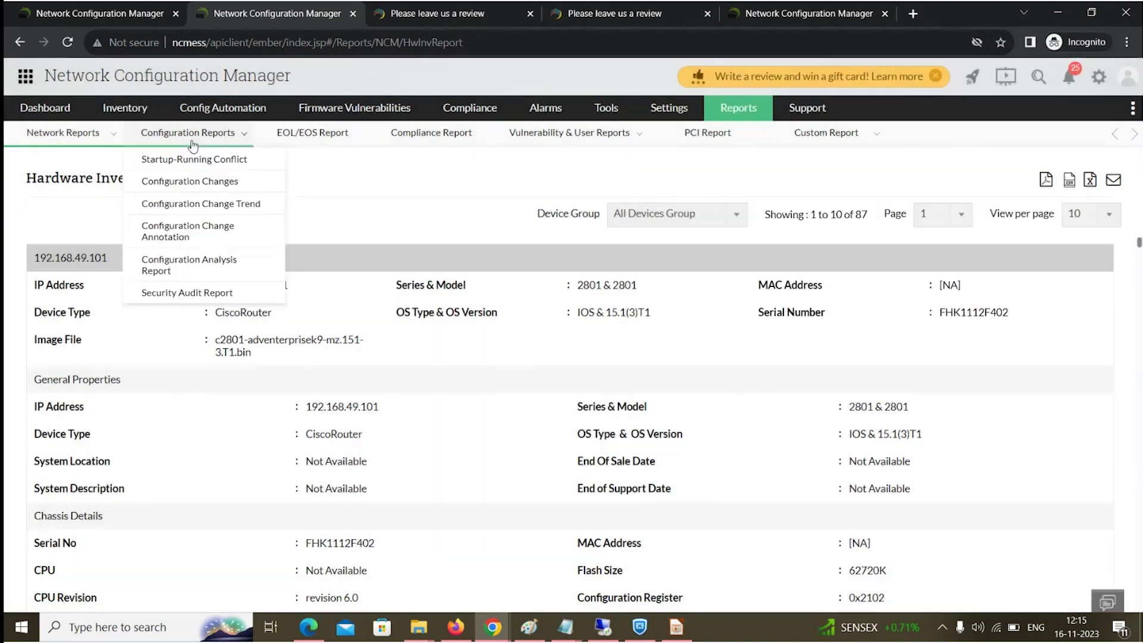
View the Startup-Running Conflict report, then the 7-day Configuration Changes report (7 changed, 80 unchanged).
{"action": "left_click", "coordinate": [194, 158]}
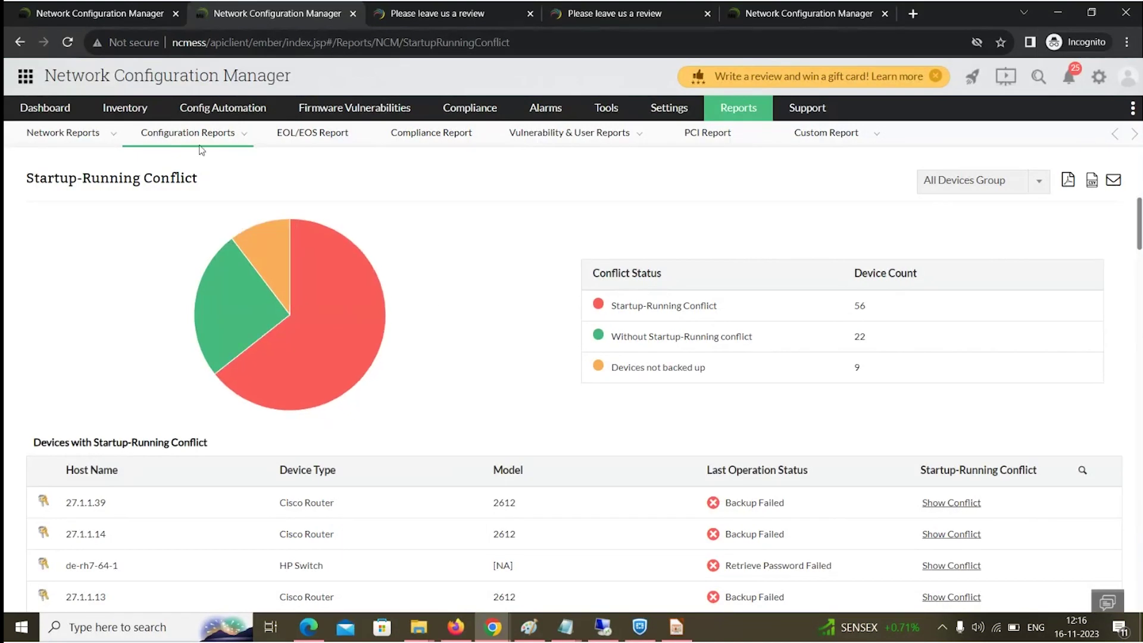
{"action": "mouse_move", "coordinate": [203, 148]}
{"action": "left_click", "coordinate": [206, 182]}
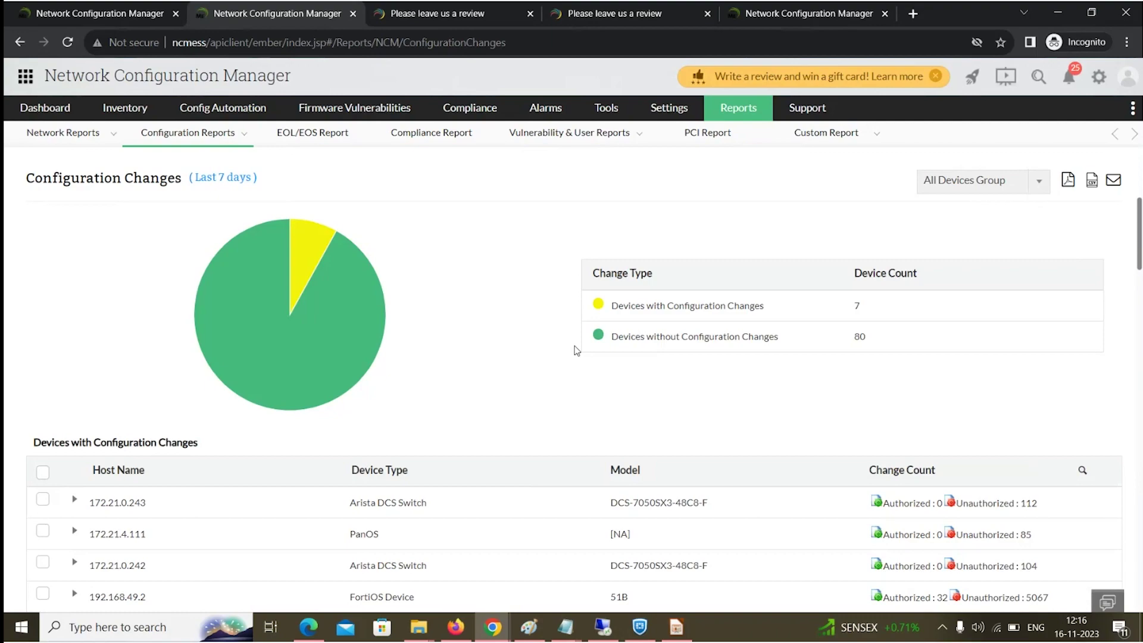
Return to the slideshow and advance past 'Dynamic UI' to slide 37, 'User-friendly UI'.
{"action": "key", "text": "alt+Tab"}
{"action": "key", "text": "Right"}
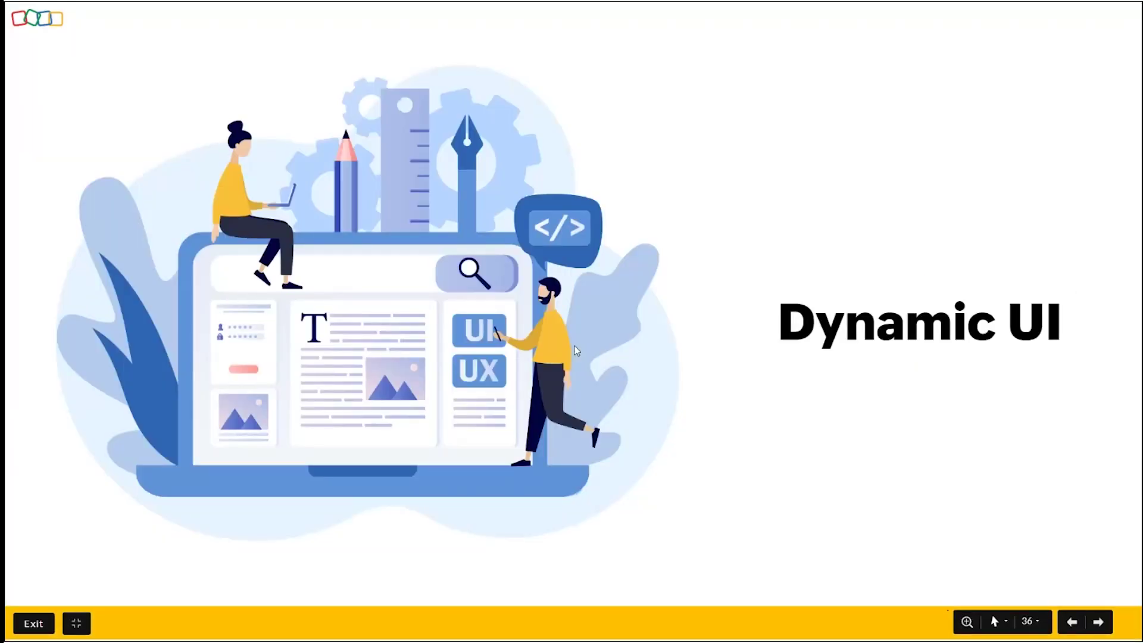
{"action": "key", "text": "Right"}
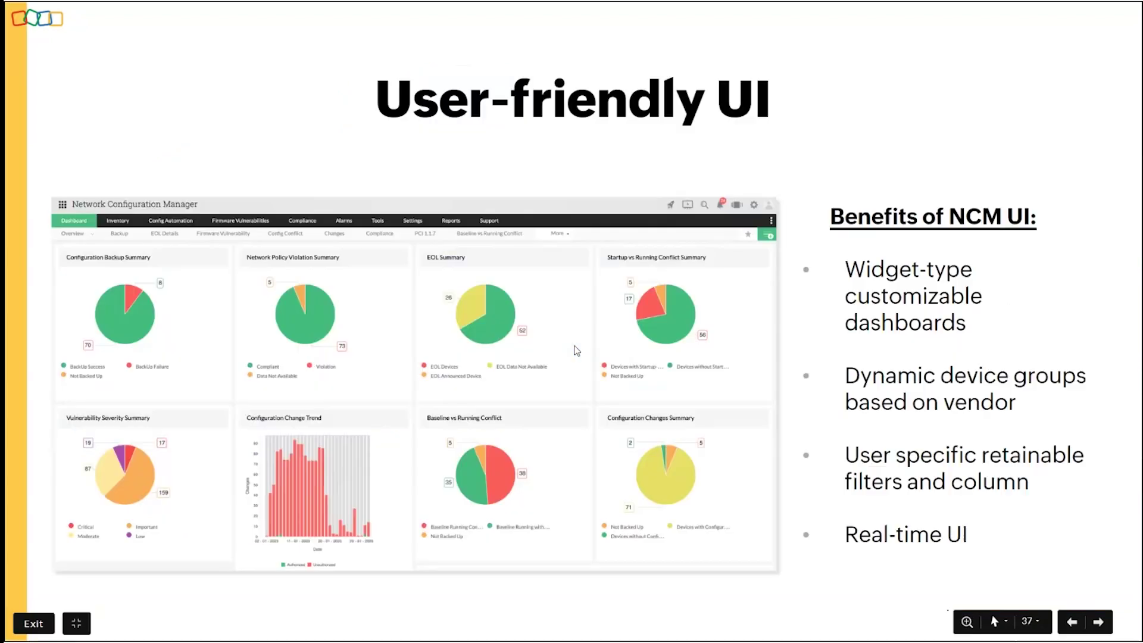